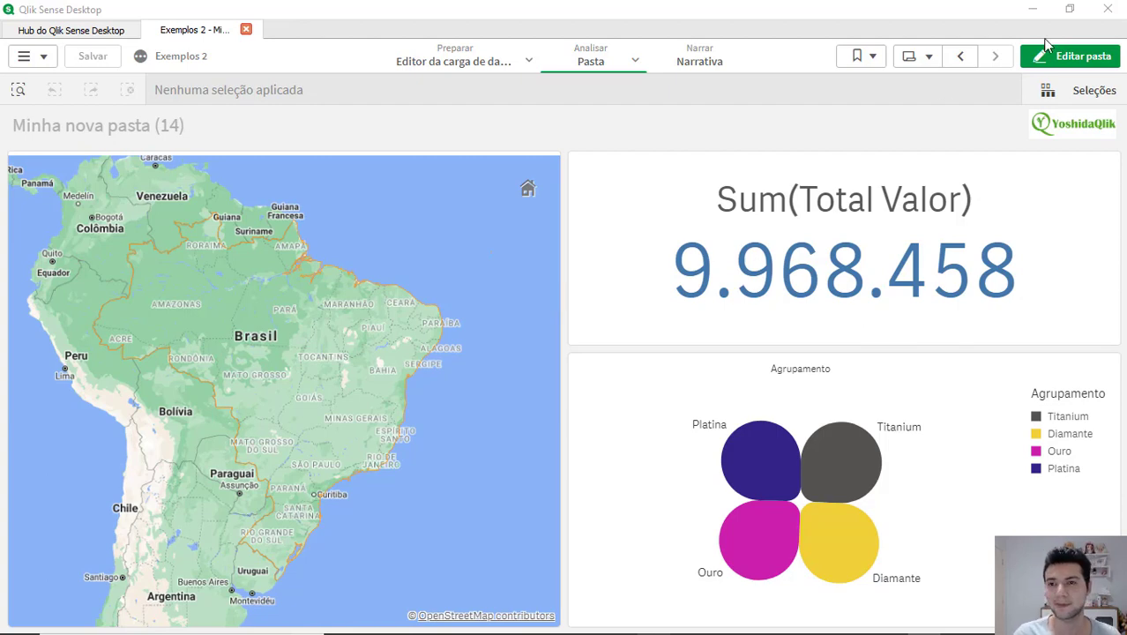
Replace the Agrupamento pie chart with a table
click(1070, 56)
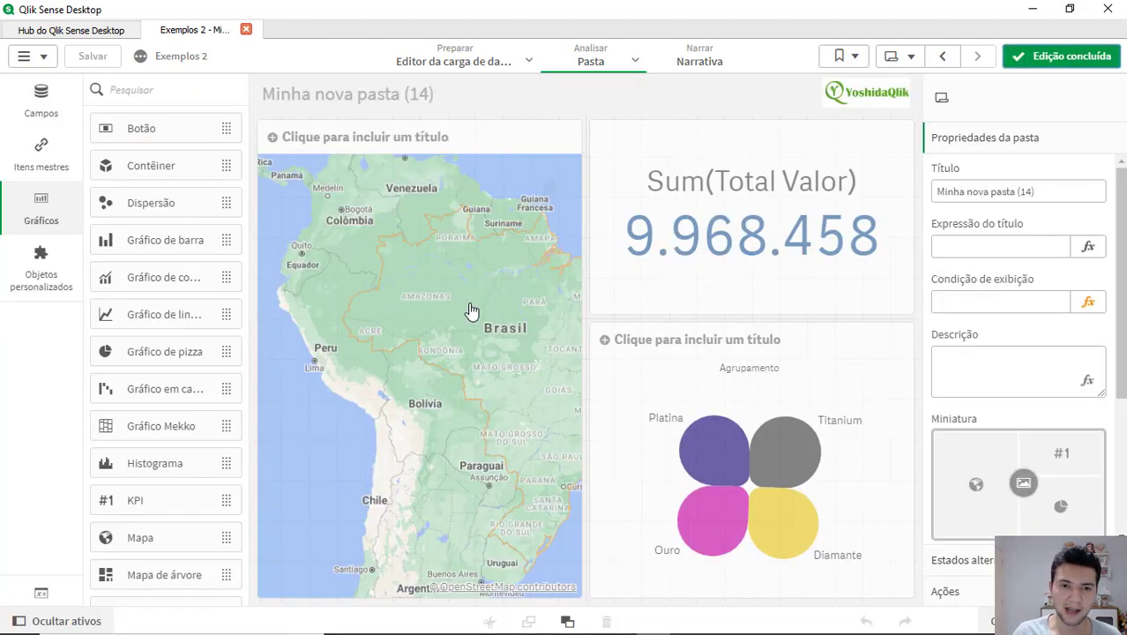
click(644, 412)
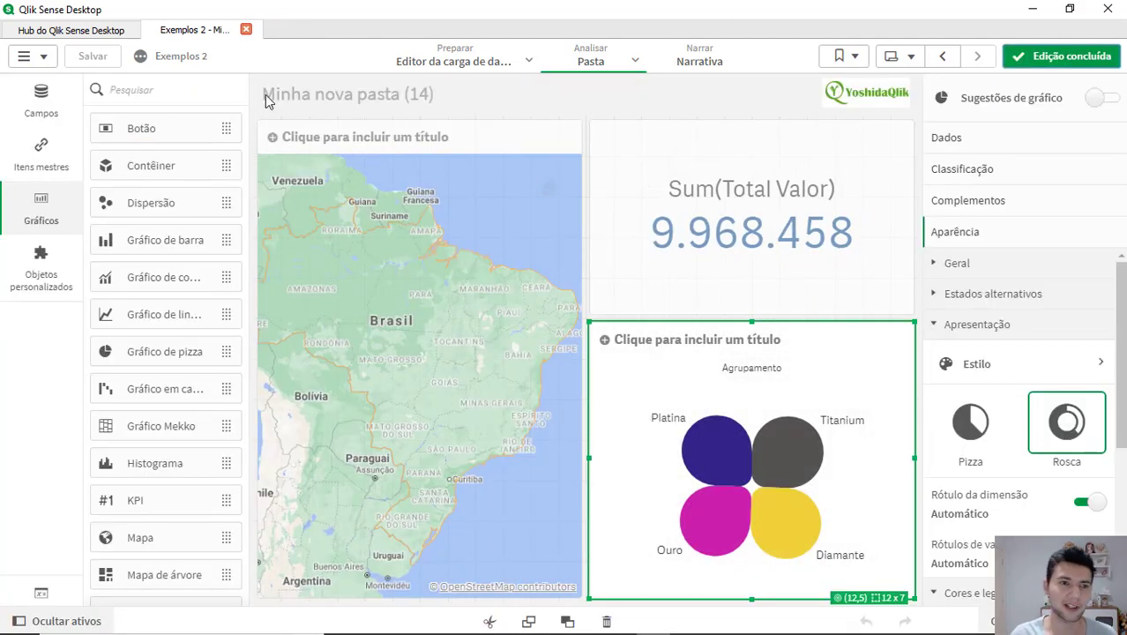
click(189, 90)
text(tabe)
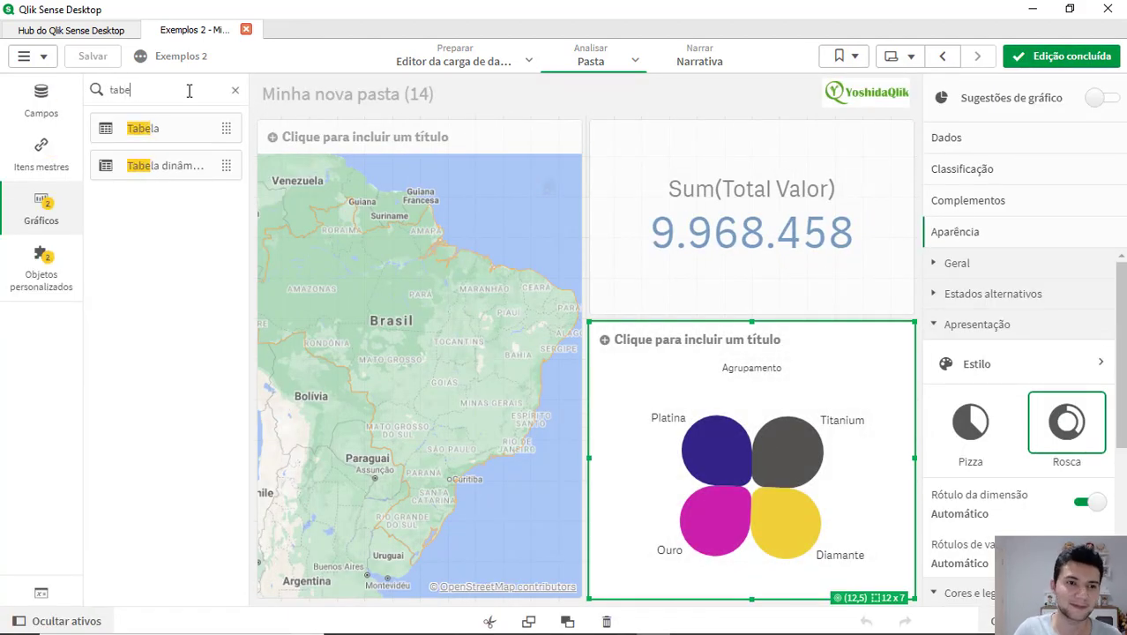
drag(171, 138, 737, 407)
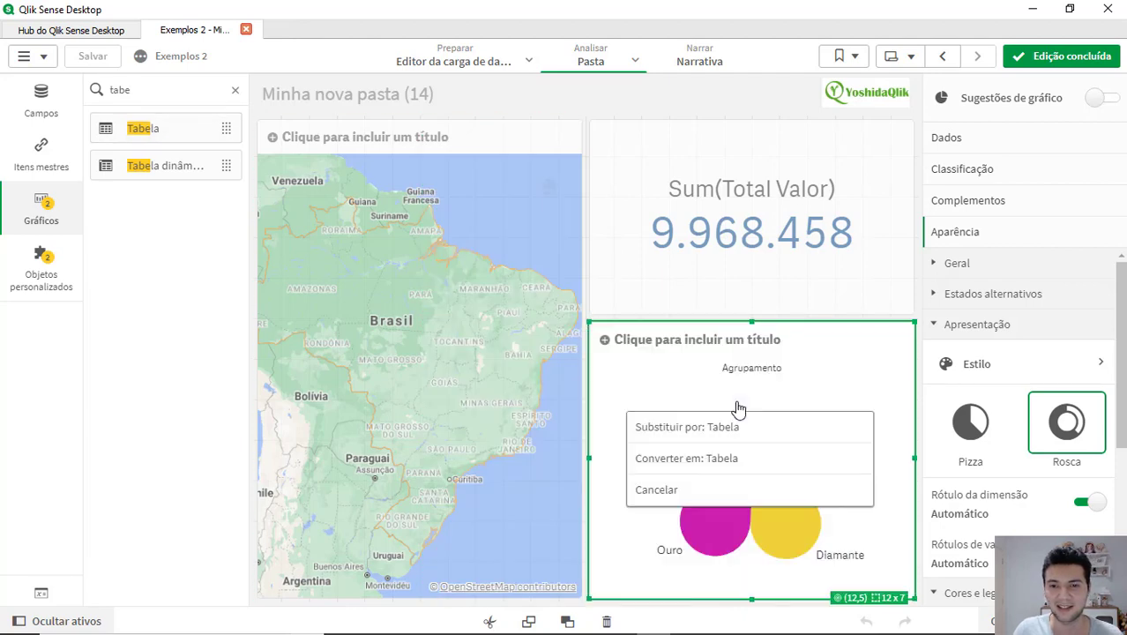
click(770, 436)
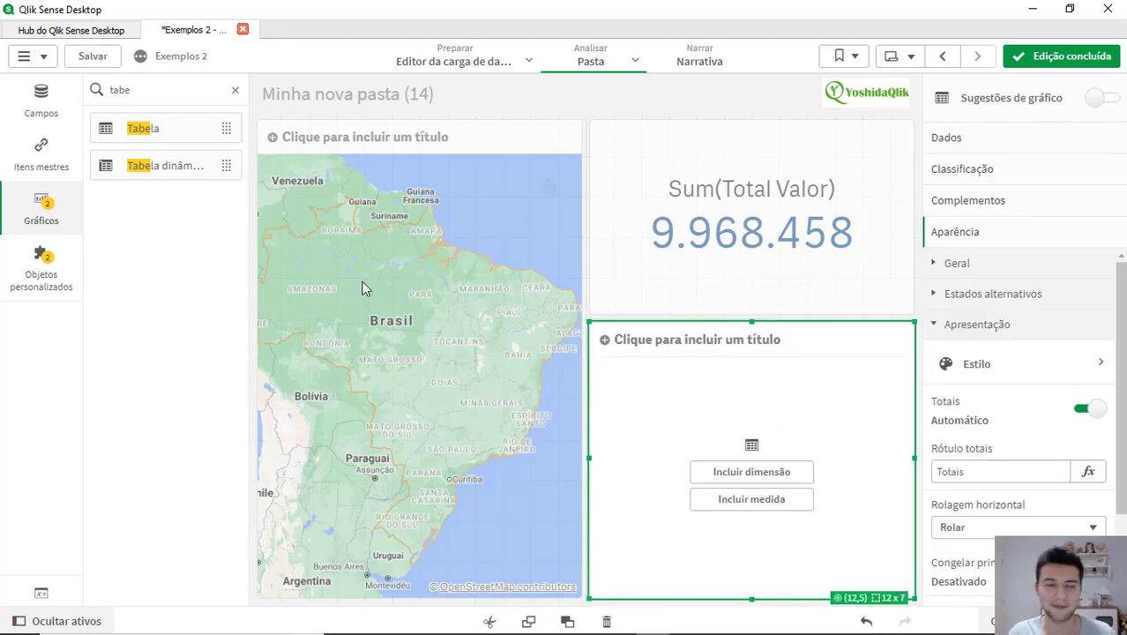
Add Agrupamento and Agrupamento2 as the table's two dimension columns
drag(178, 88, 3, 93)
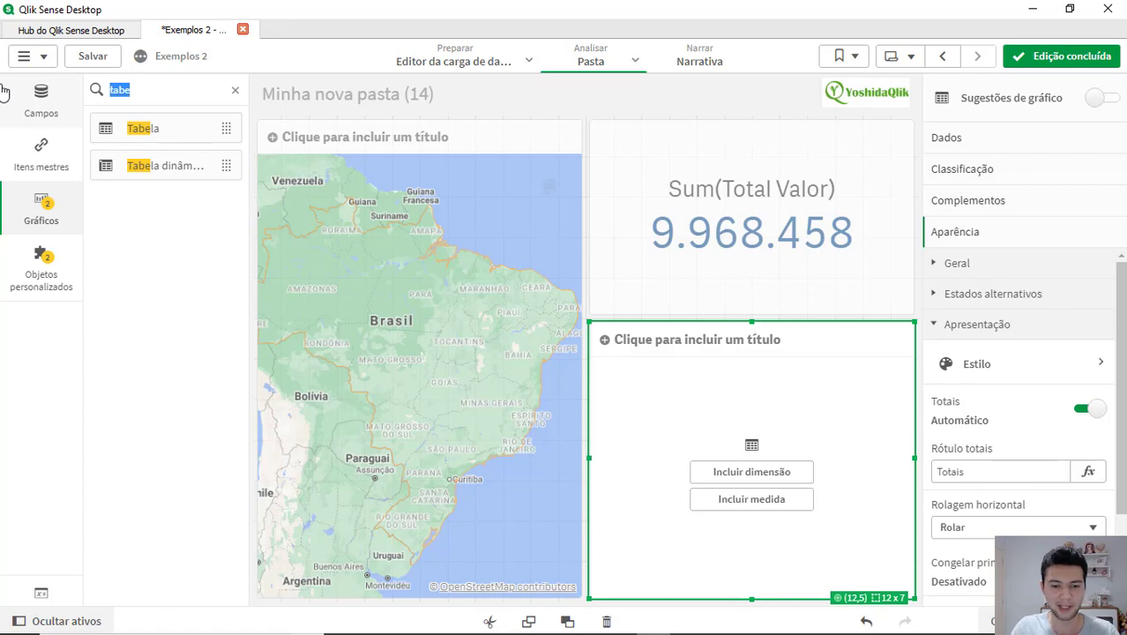
text(agru)
click(44, 98)
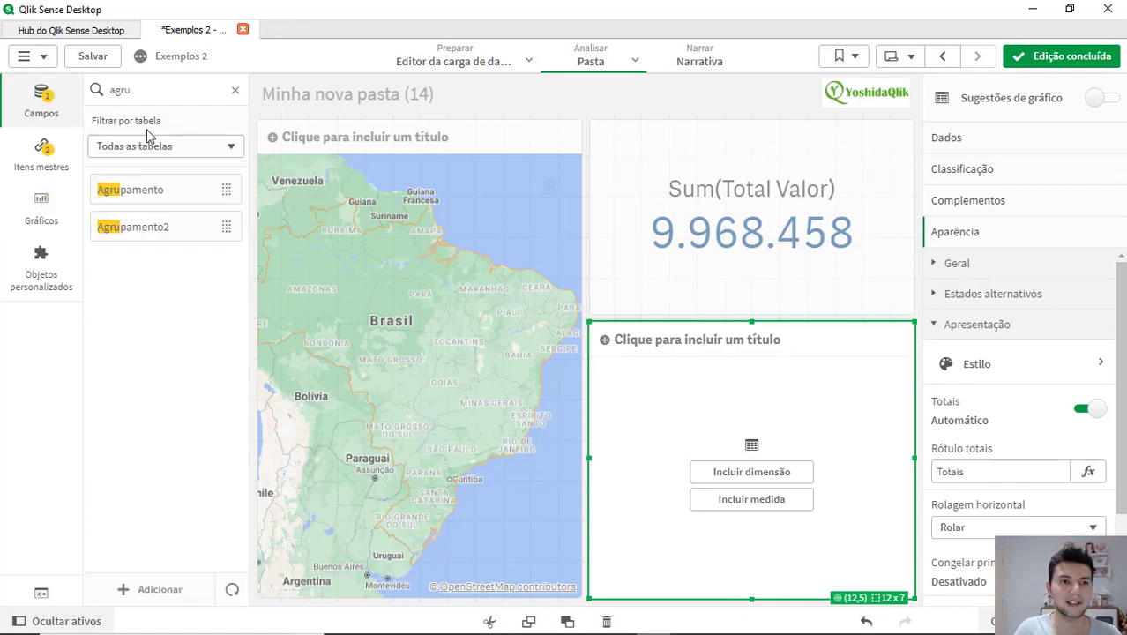
drag(184, 191, 706, 437)
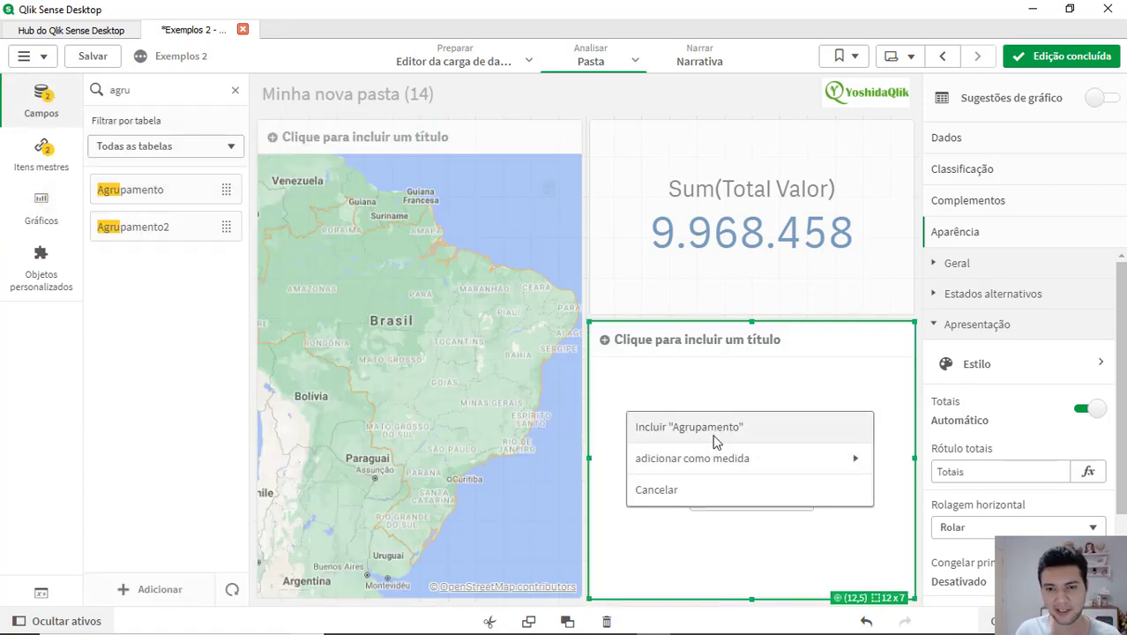
click(715, 436)
drag(171, 227, 701, 503)
click(725, 408)
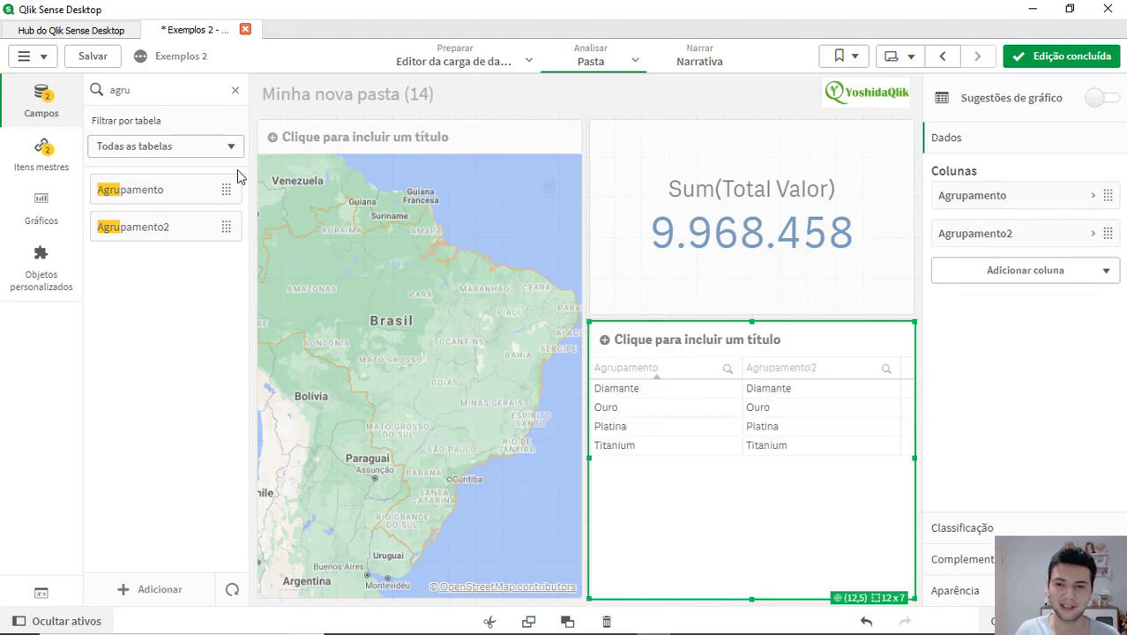
Add a Sum(Valor) measure column to the table and finish editing
double_click(218, 86)
text(valor)
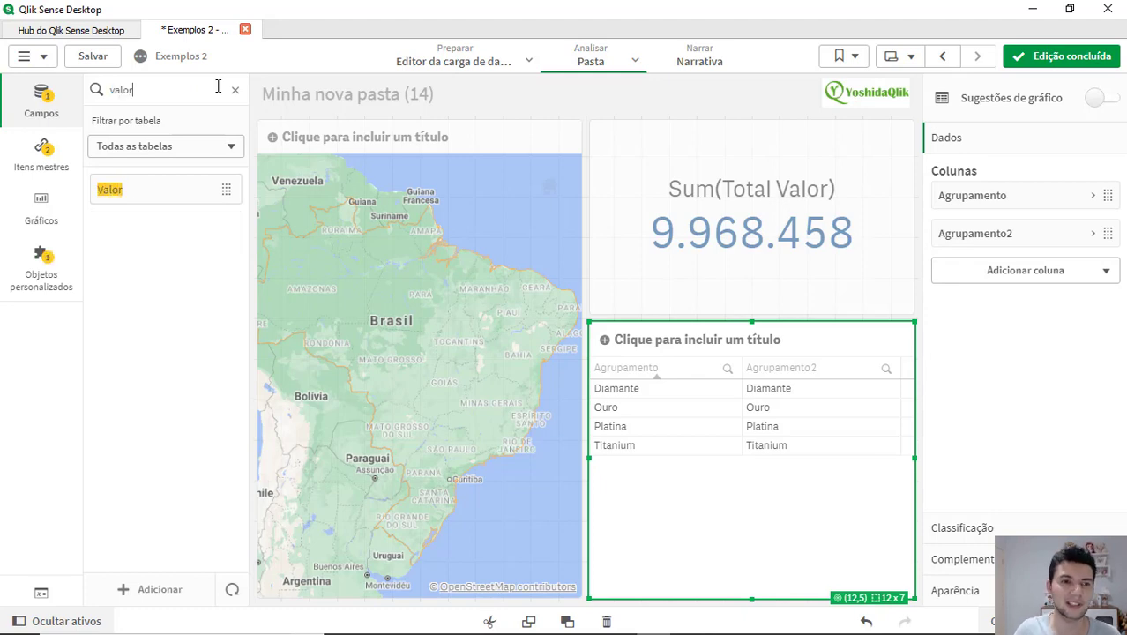
drag(183, 196, 793, 401)
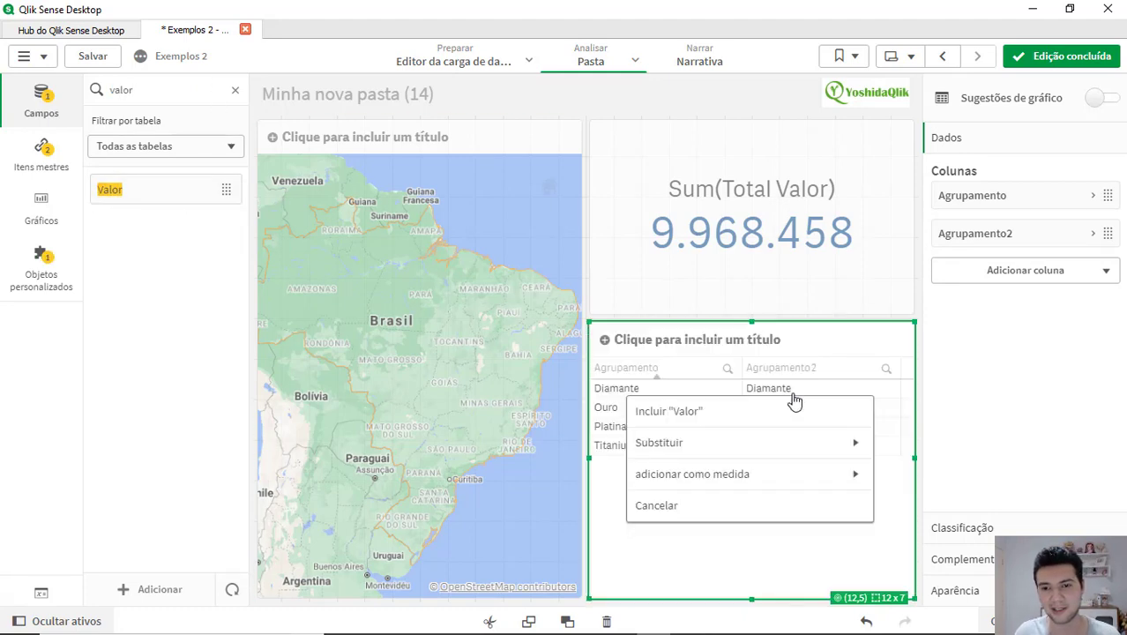
click(737, 474)
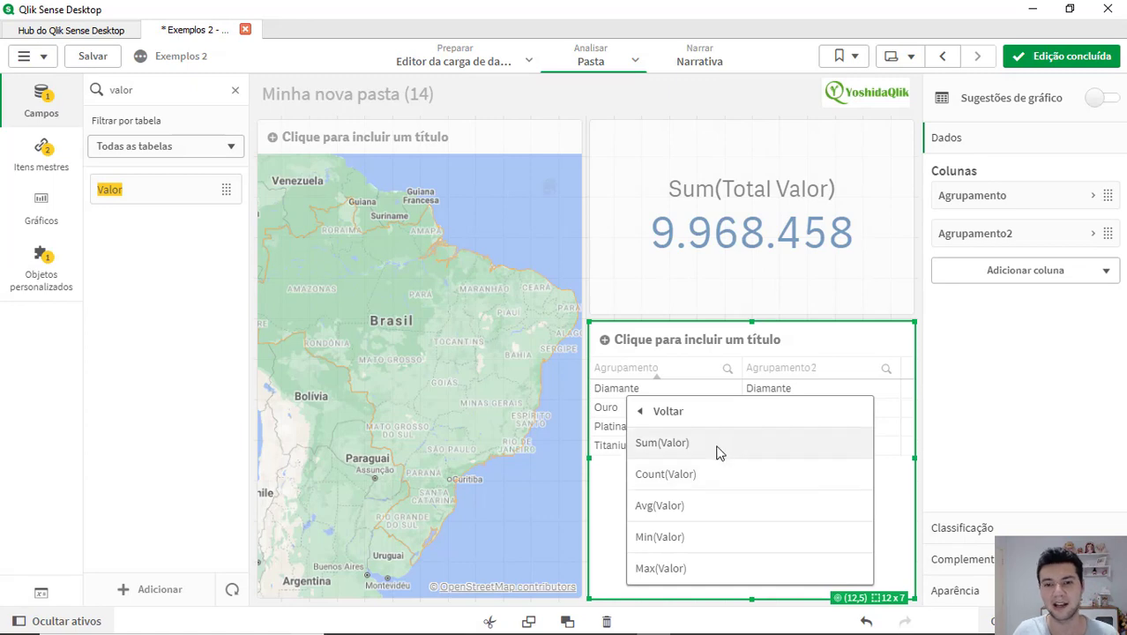
click(718, 450)
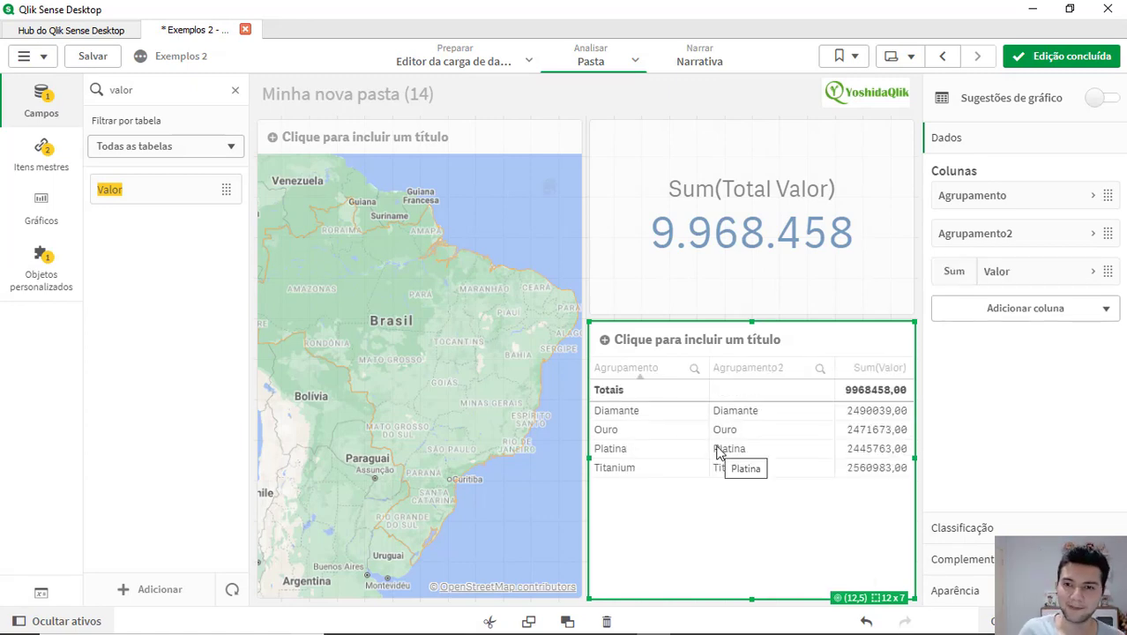
click(1049, 62)
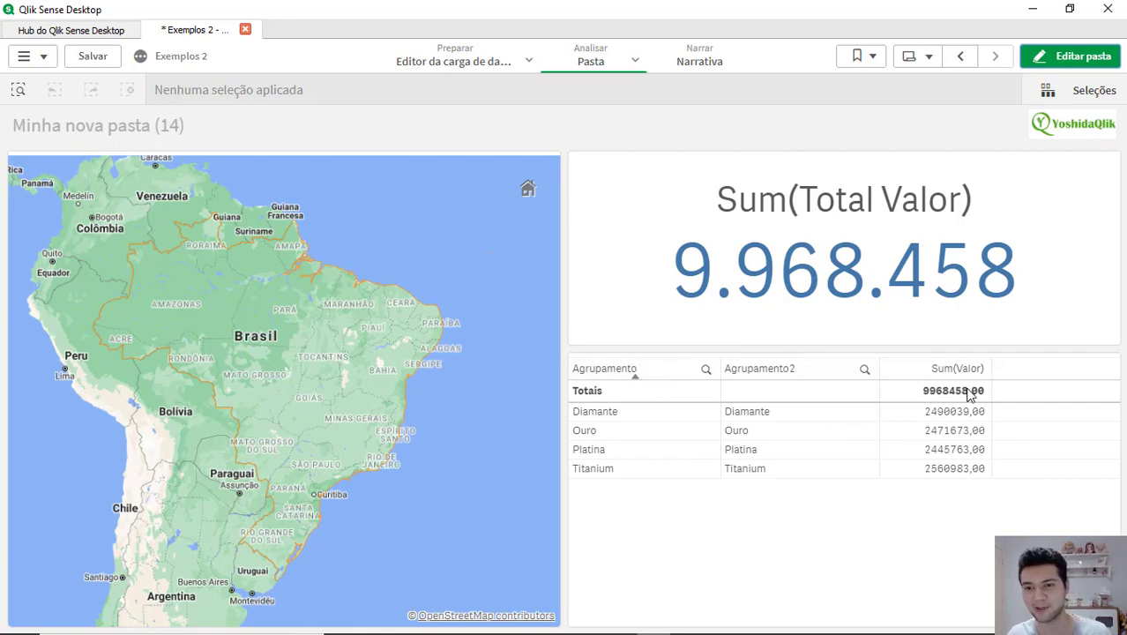
Reopen the sheet for editing with Editar pasta
click(1054, 58)
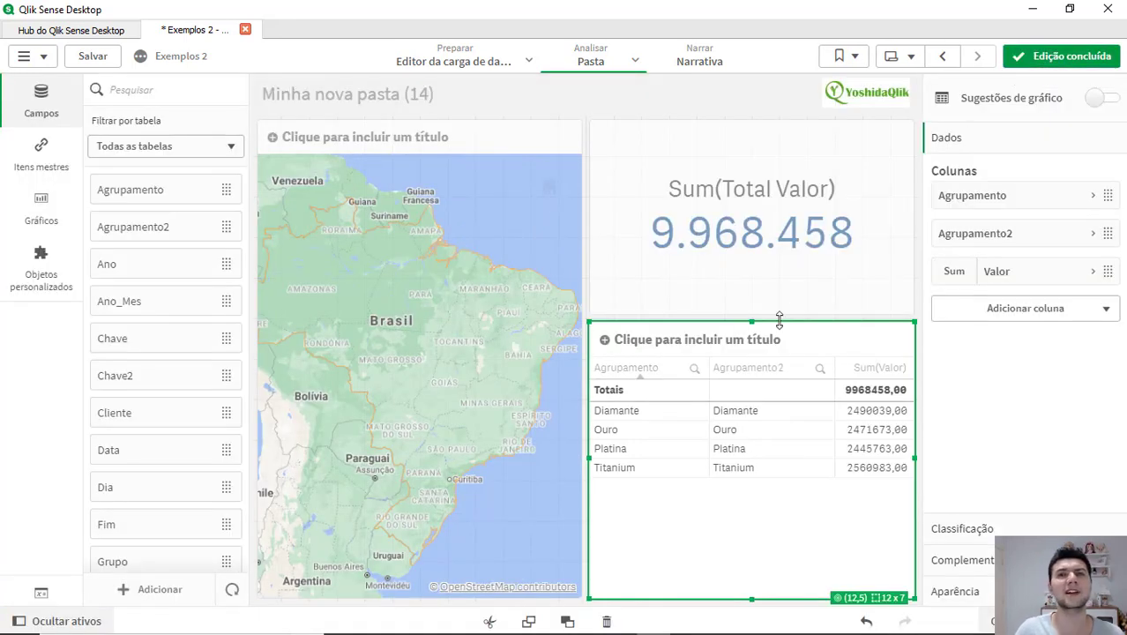
Change the KPI expression to Sum(Total {<Agrupamento={"*a*"}>} Valor) and apply it
click(771, 220)
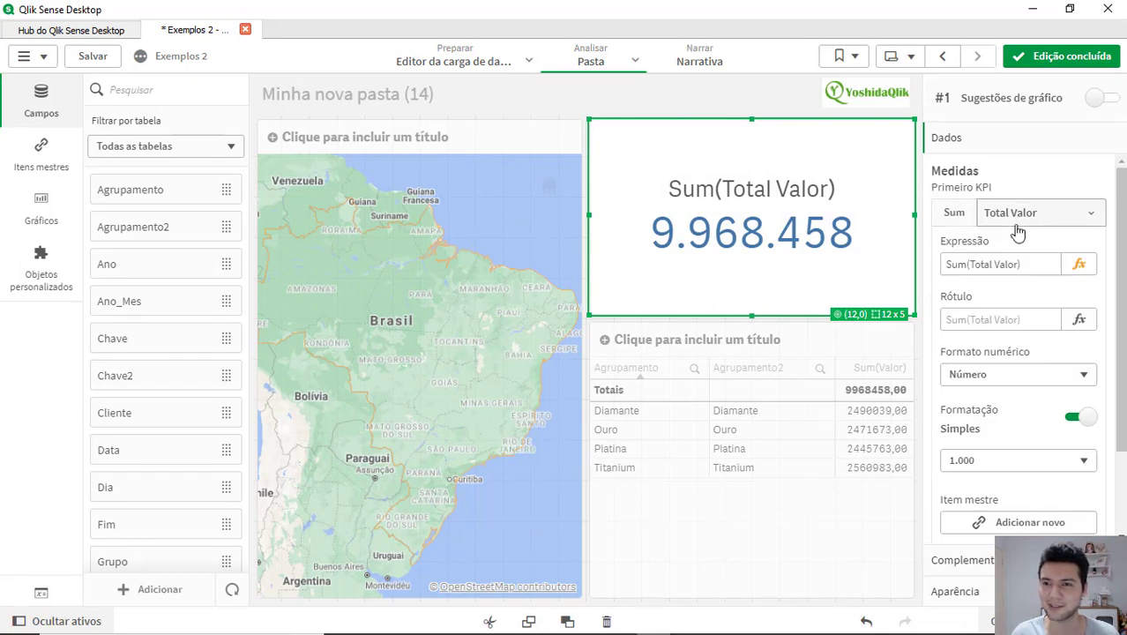
click(1077, 266)
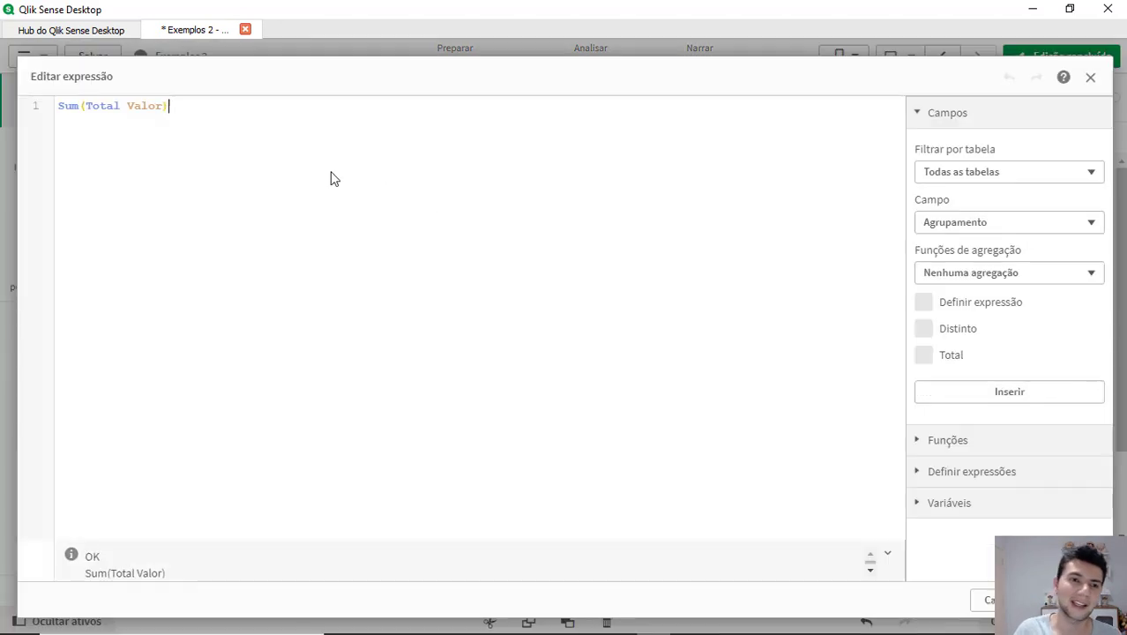
click(123, 107)
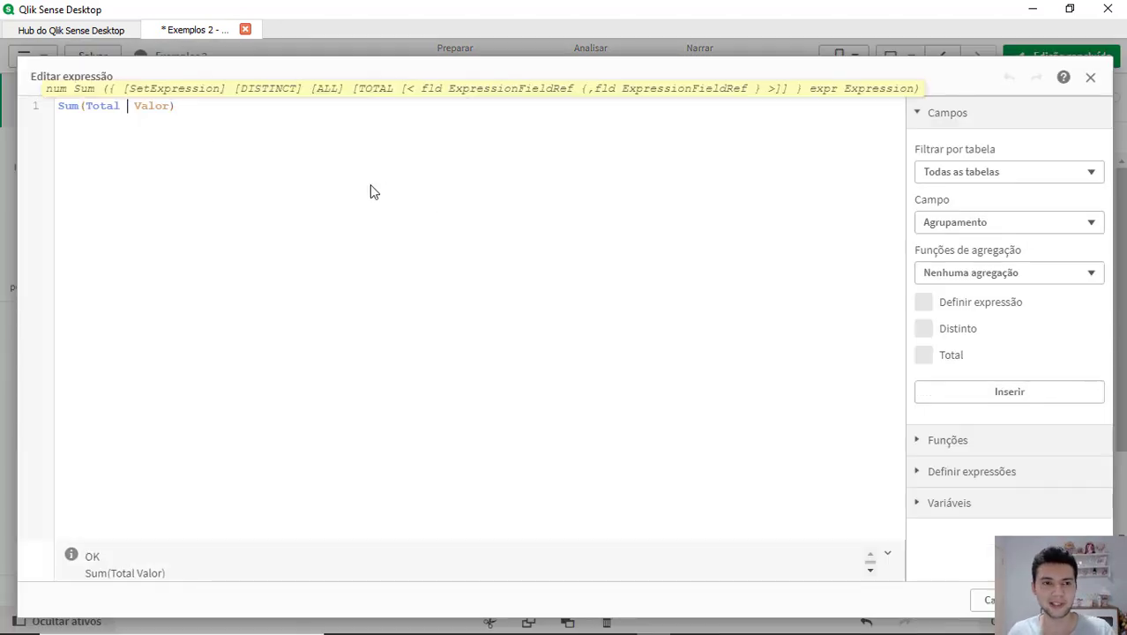
text({} )
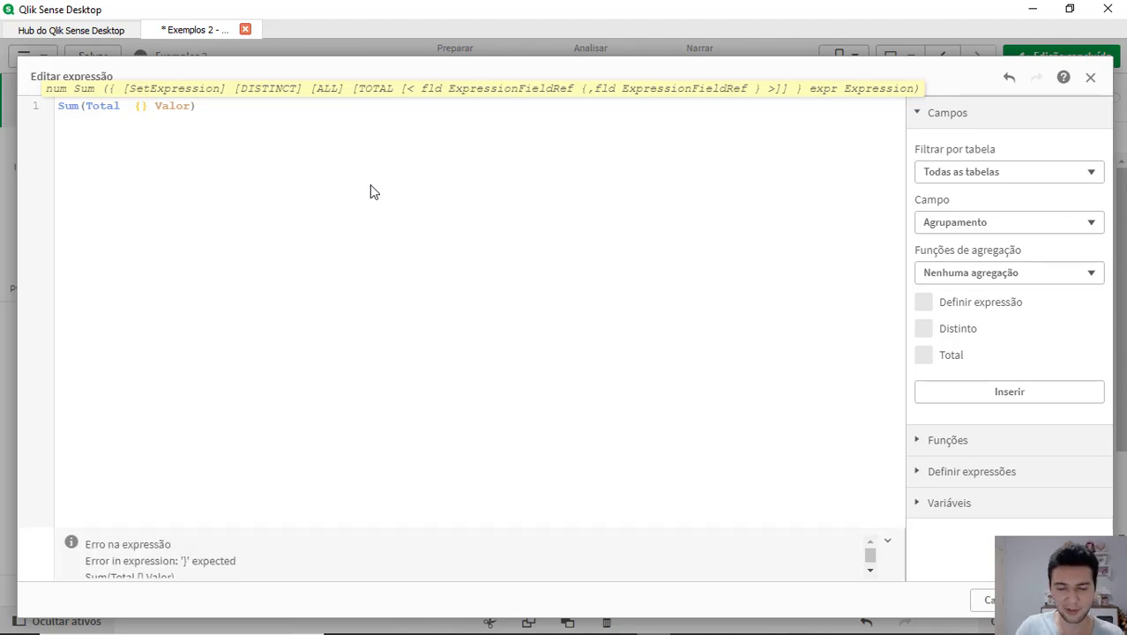
text(<agru>)
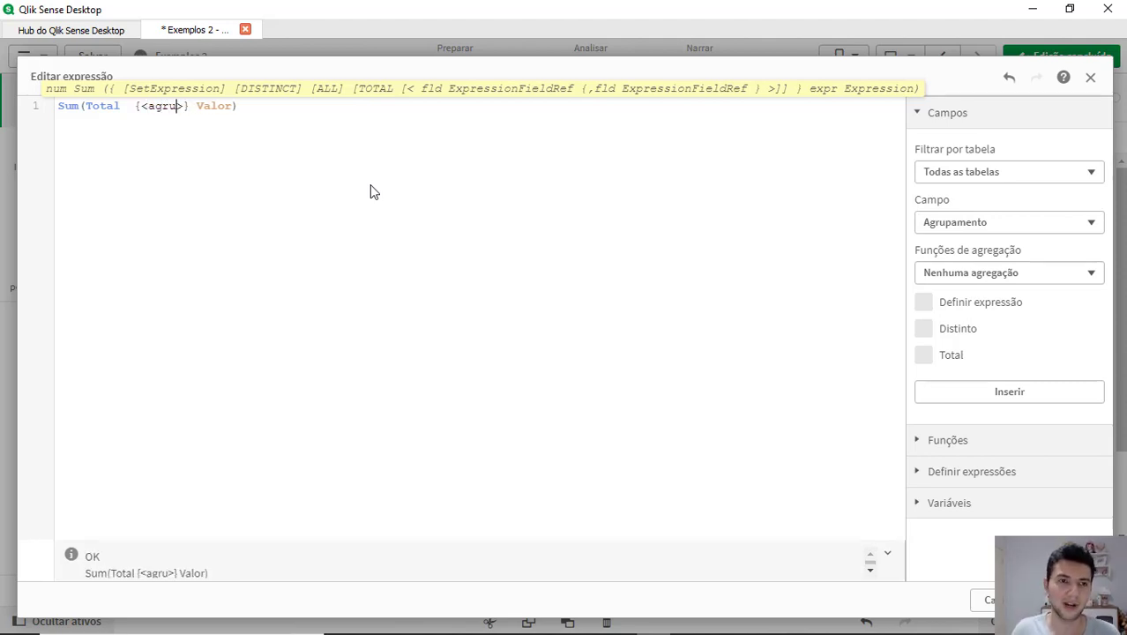
key(Return)
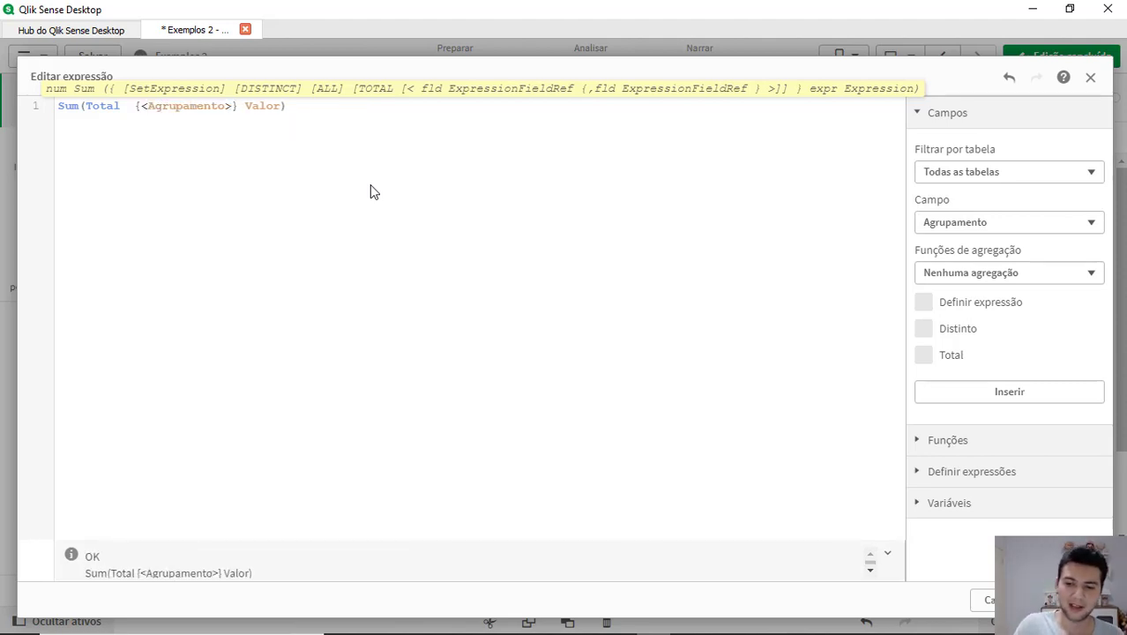
text(={)
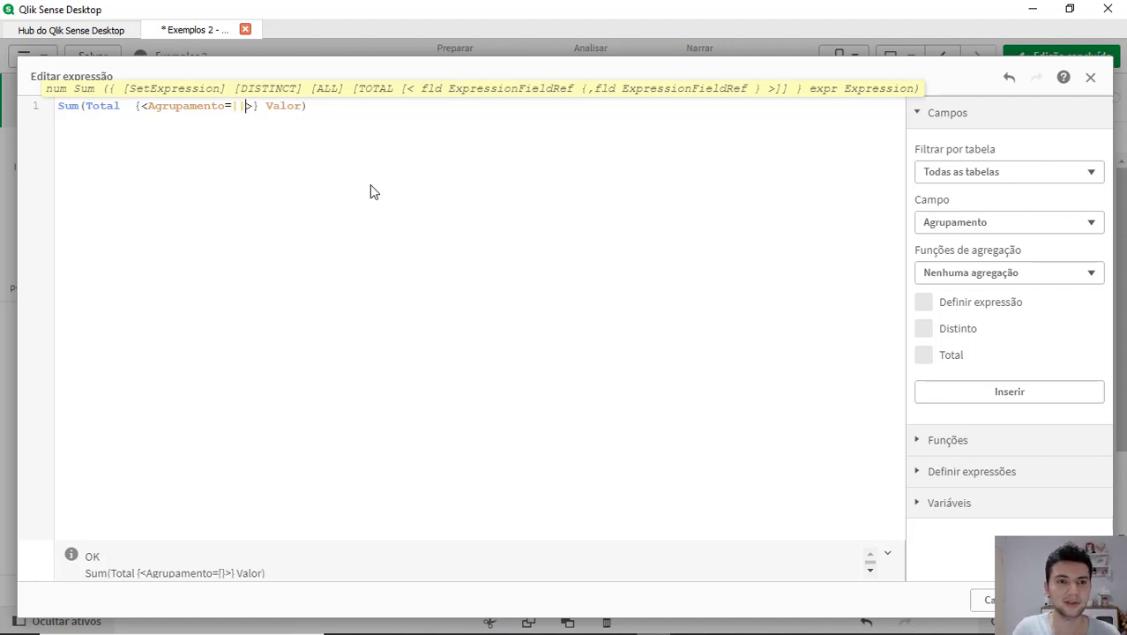
text(")
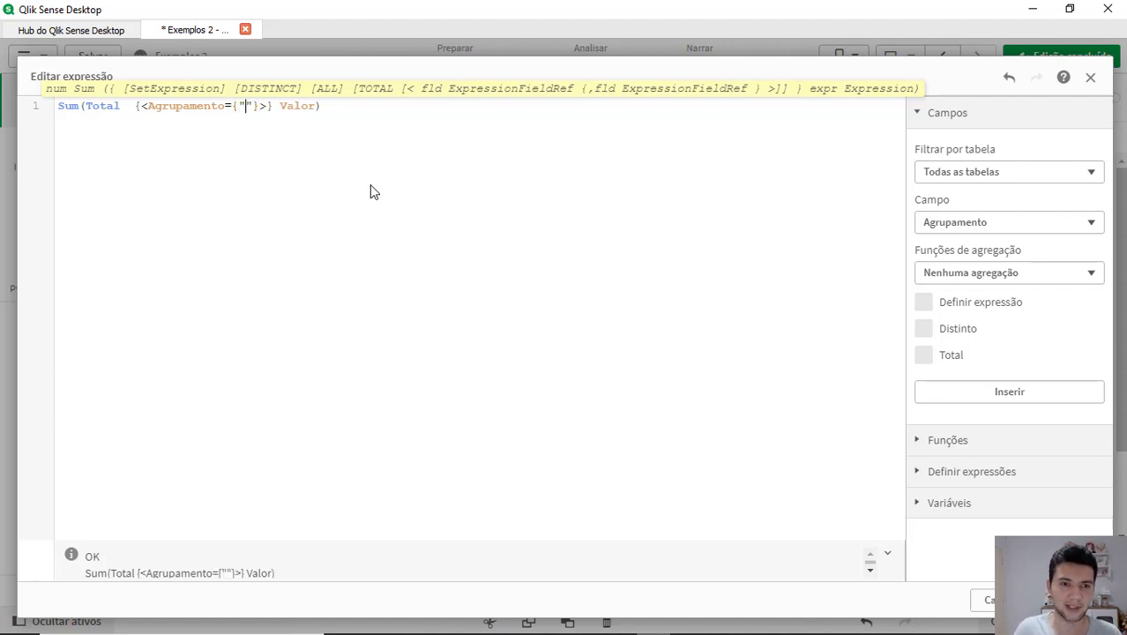
text(**)
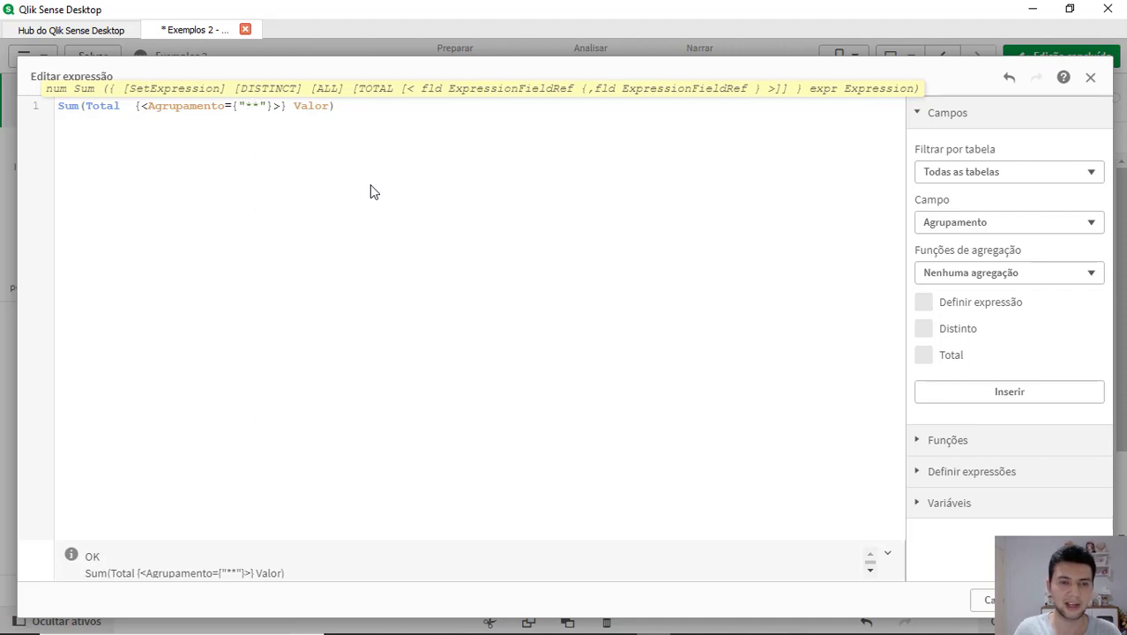
key(Left)
text(a)
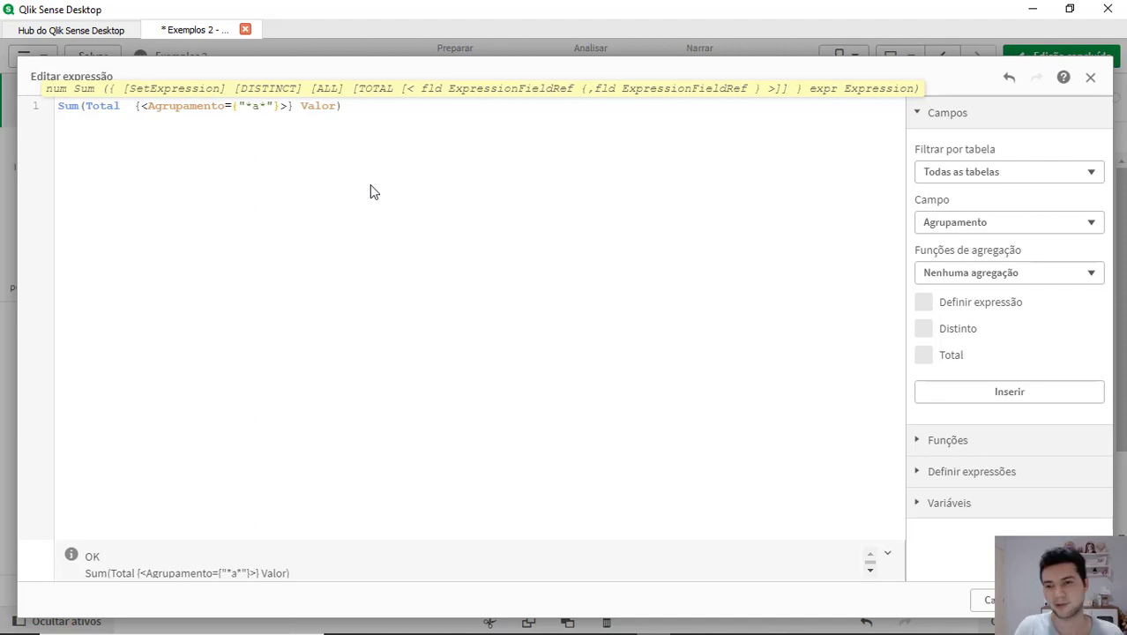
double_click(180, 107)
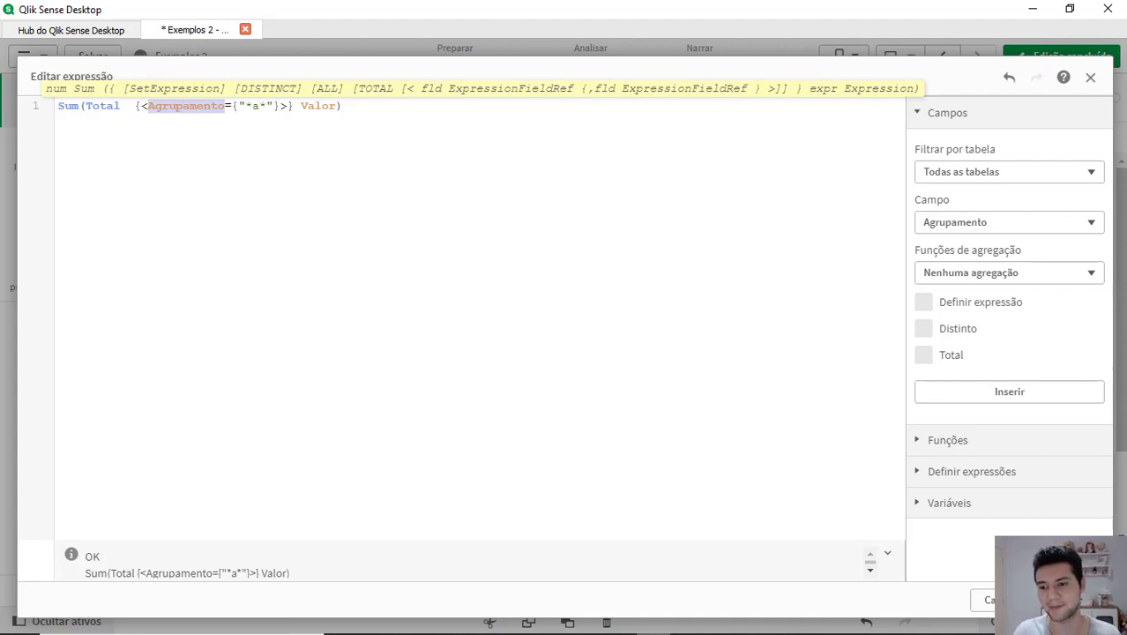
click(1070, 600)
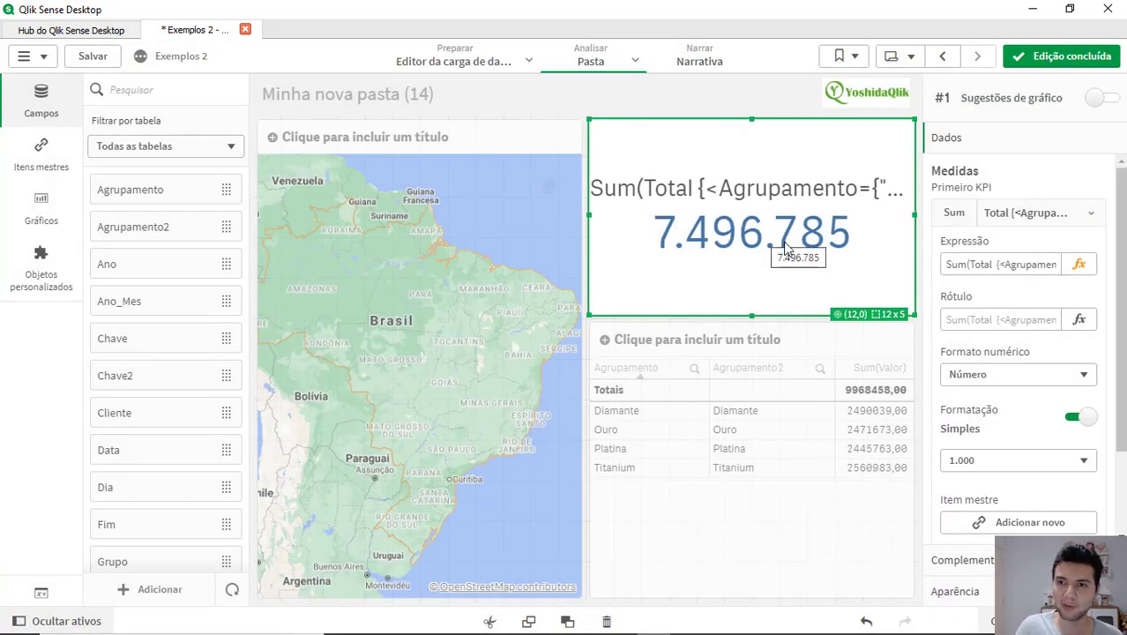
Finish editing so the KPI displays the filtered 7.496.785
click(1061, 55)
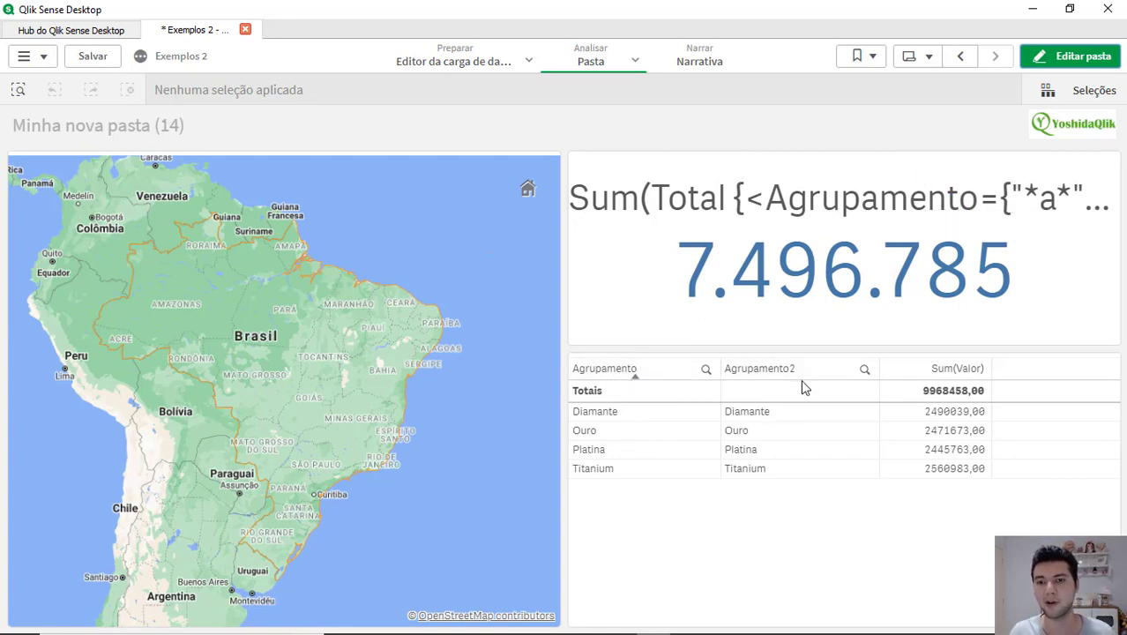
Replace "*a*" with Agrupamento2 in the KPI's set modifier and apply it
click(1073, 62)
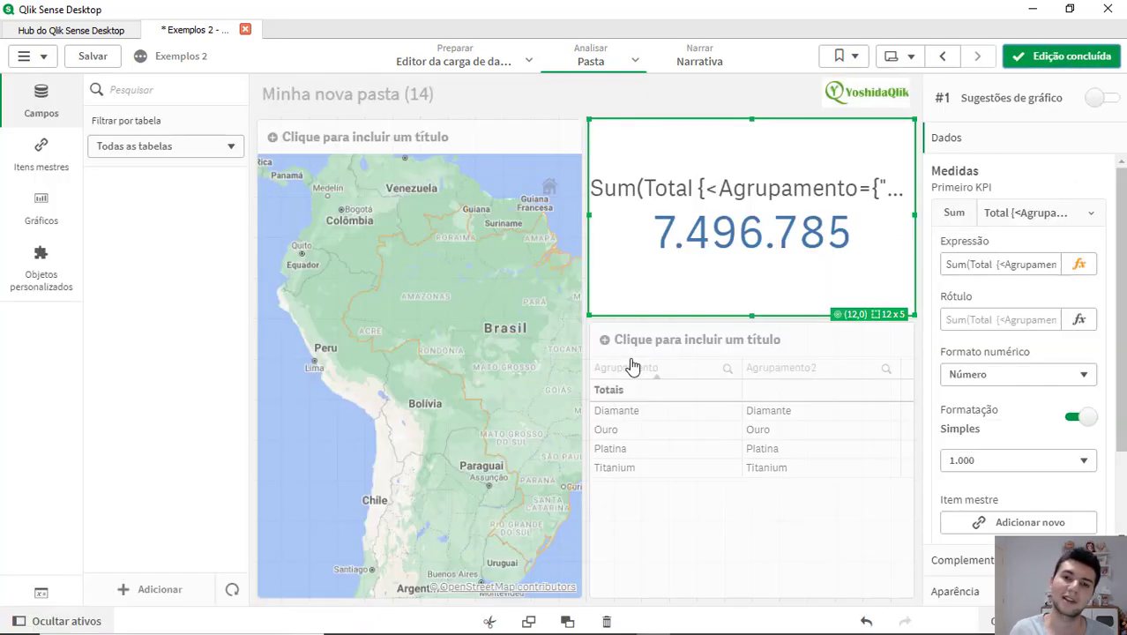
click(1081, 265)
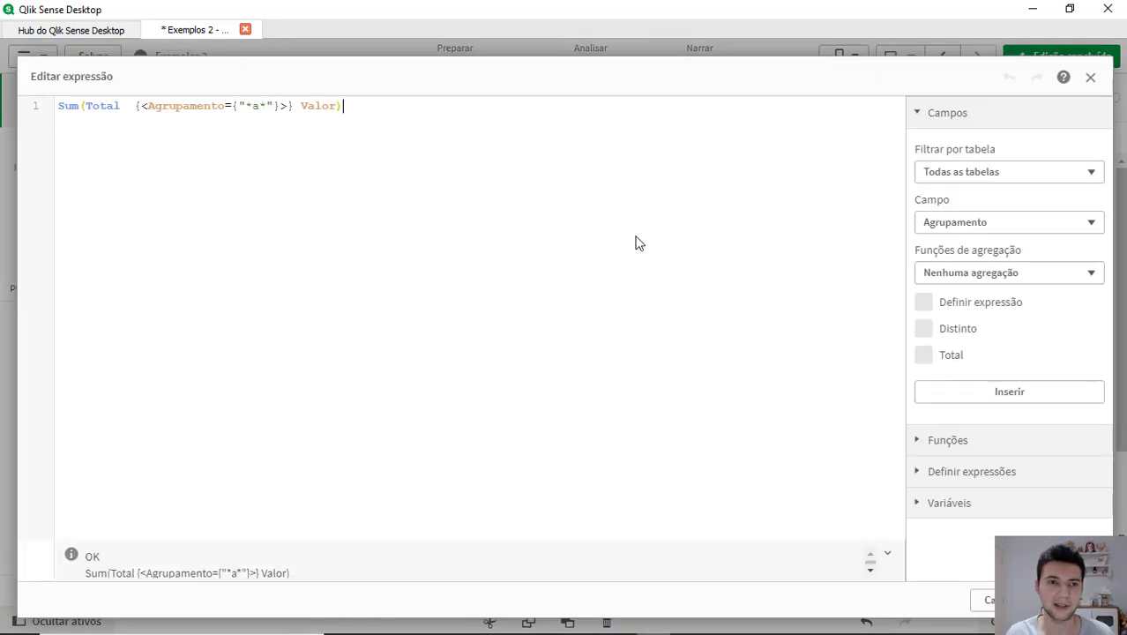
double_click(172, 105)
key(ctrl+c)
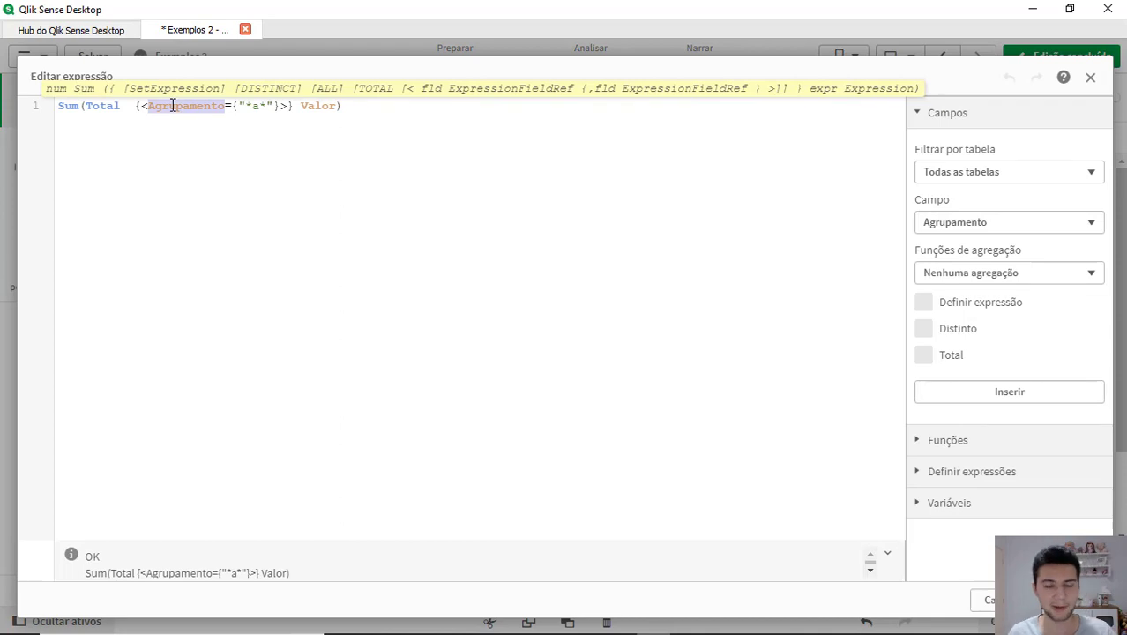
click(227, 105)
key(Right)
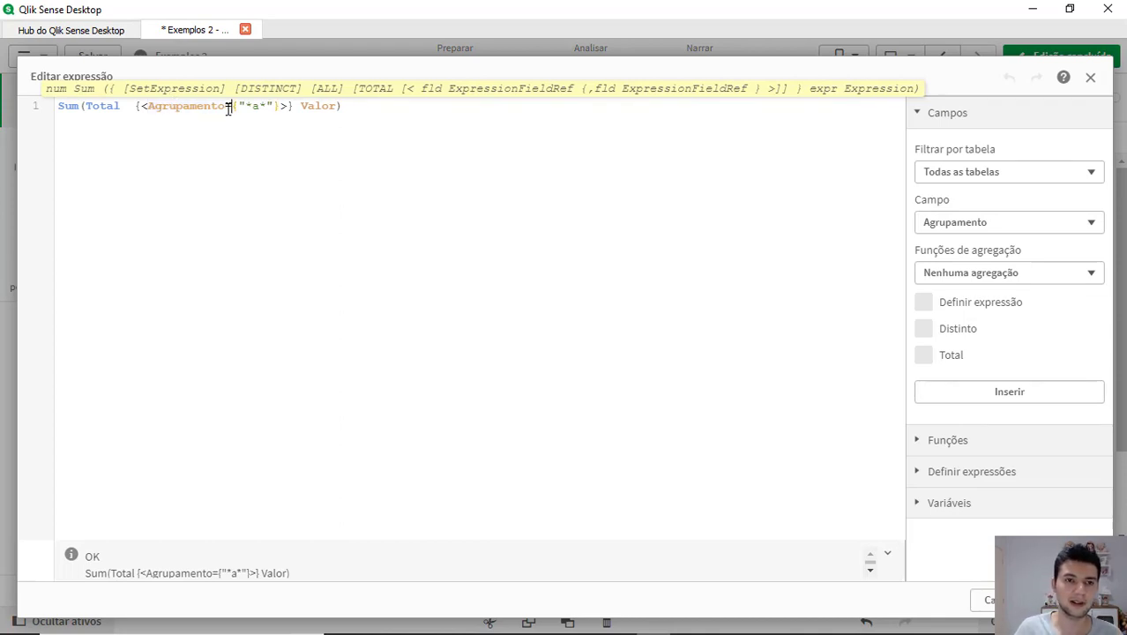
key(Right)
key(shift+Right)
key(shift+Right)
key(shift+Right)
key(shift+Right)
key(shift+Right)
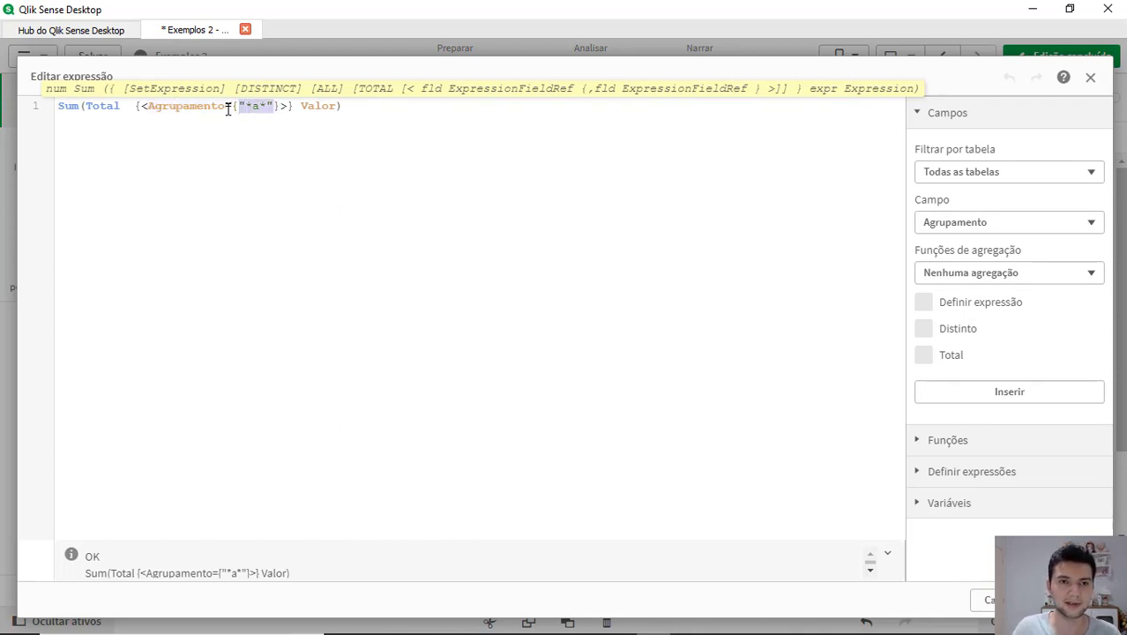
key(ctrl+v)
text(2)
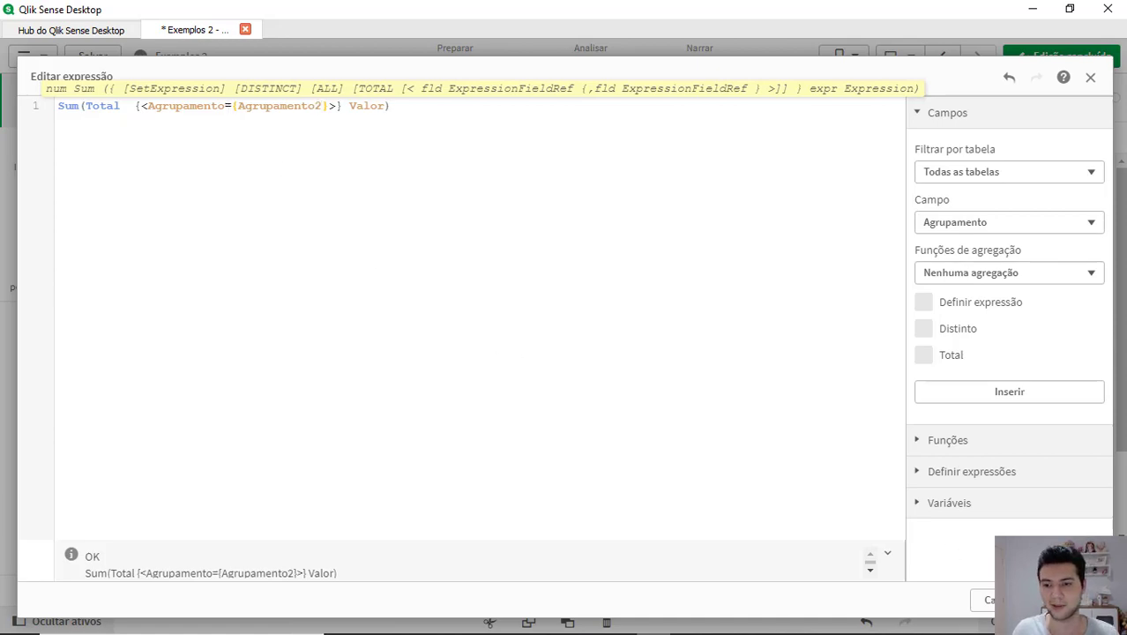
click(1071, 600)
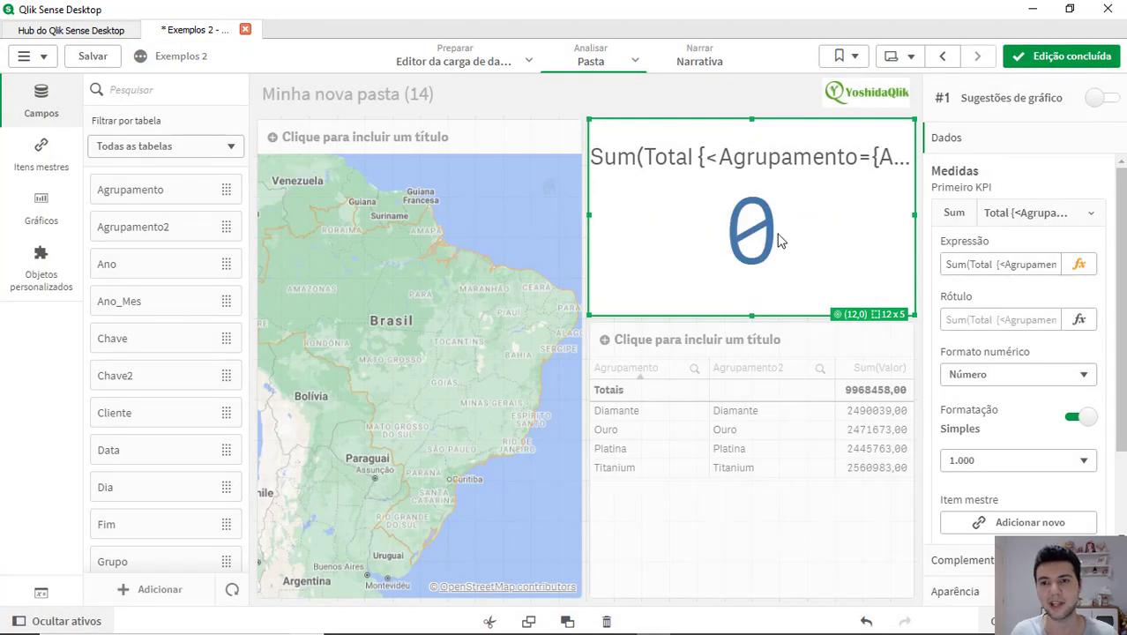
Open the KPI expression and compare the Agrupamento and Agrupamento2 fields in it
click(1079, 265)
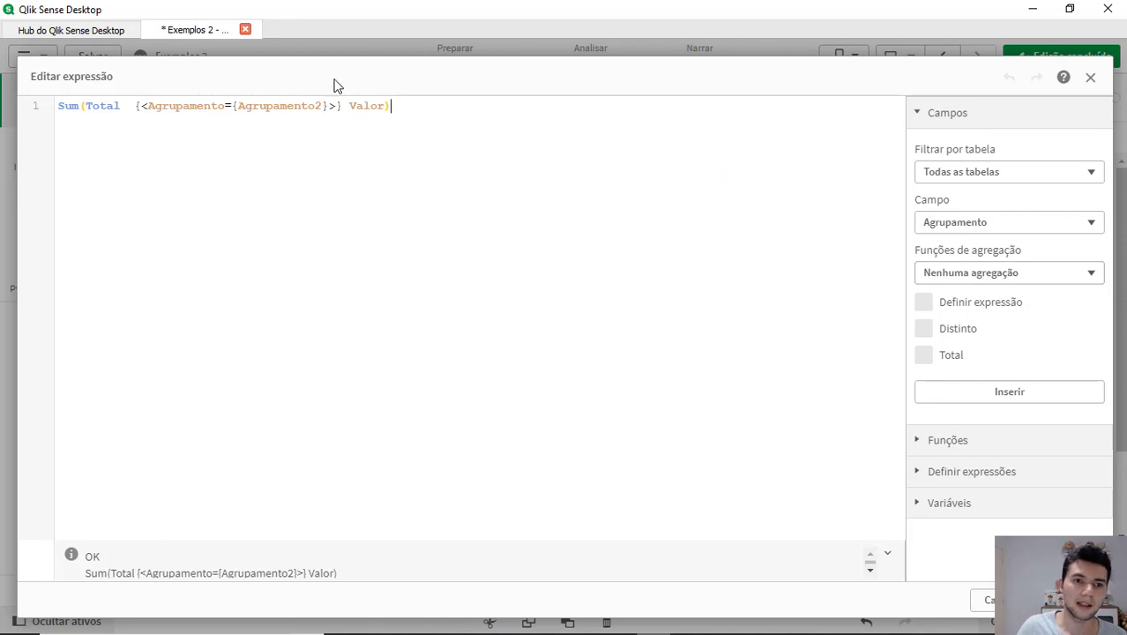
double_click(283, 109)
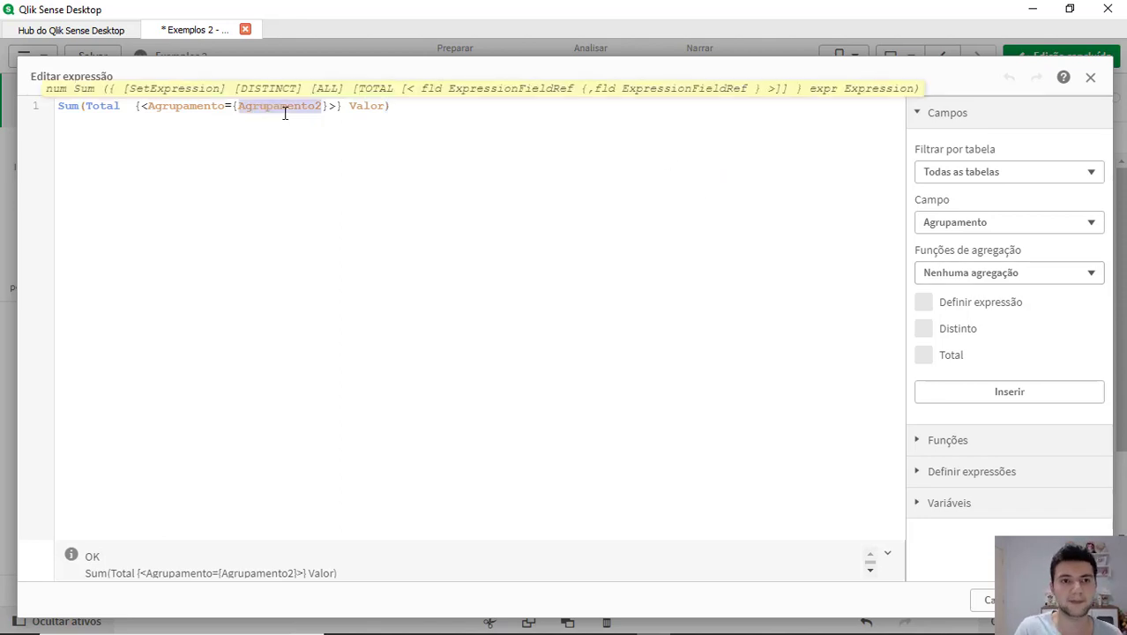
click(211, 105)
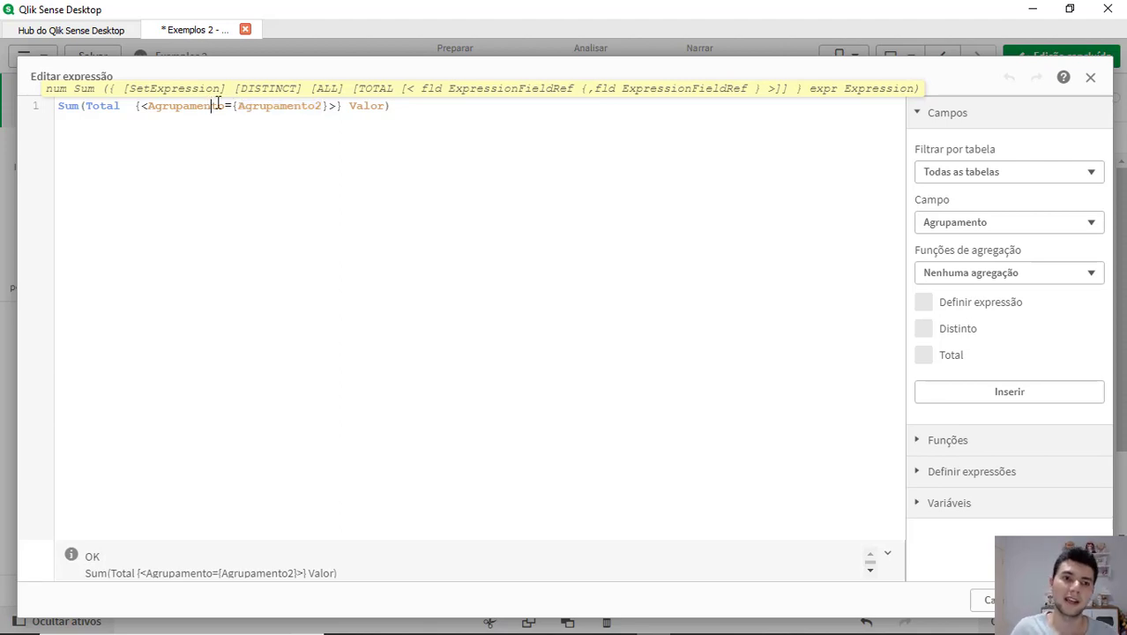
double_click(255, 106)
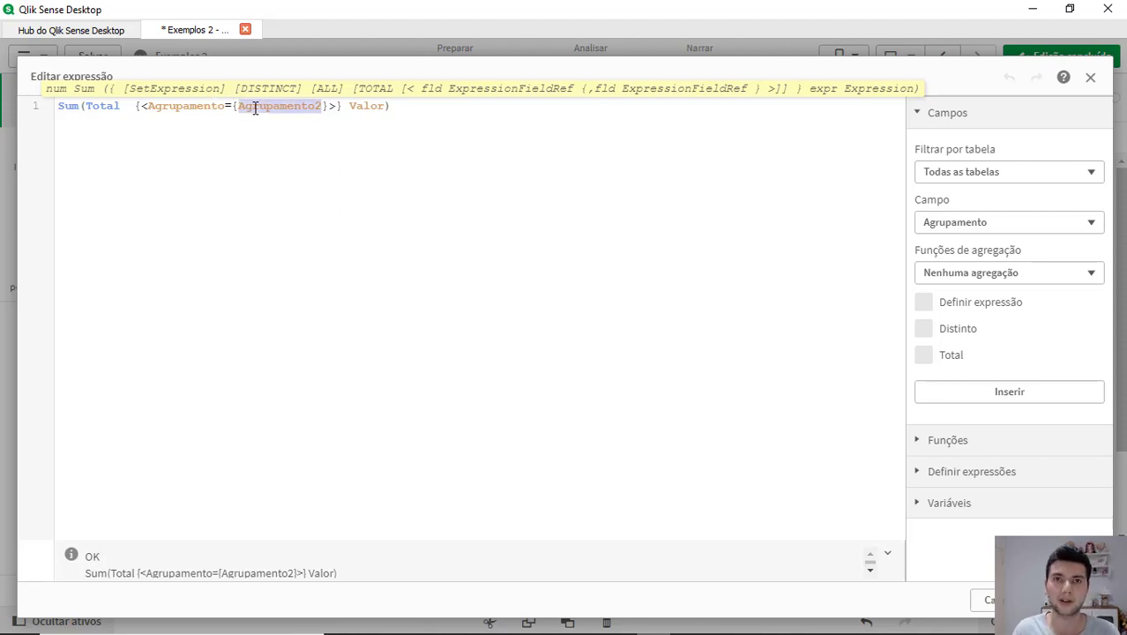
double_click(191, 105)
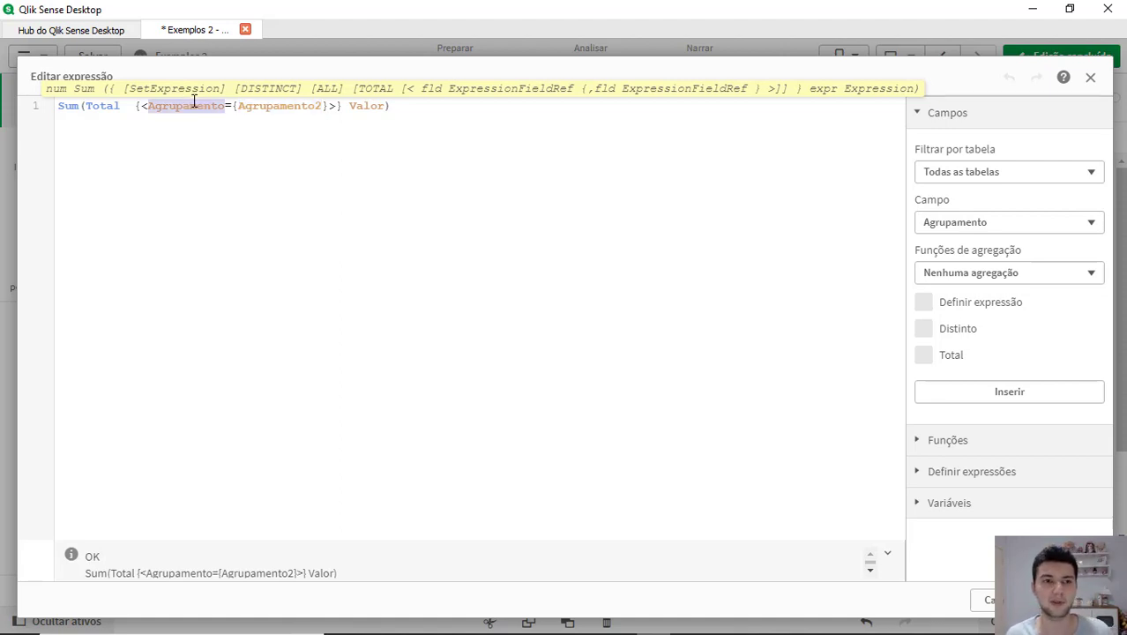
double_click(258, 105)
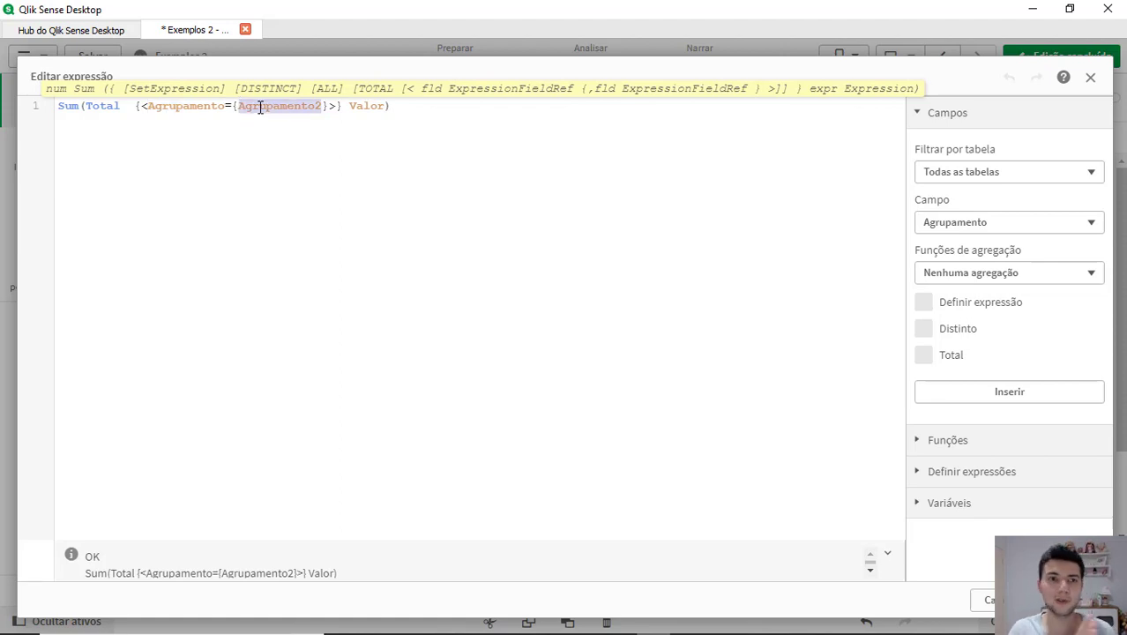
click(284, 112)
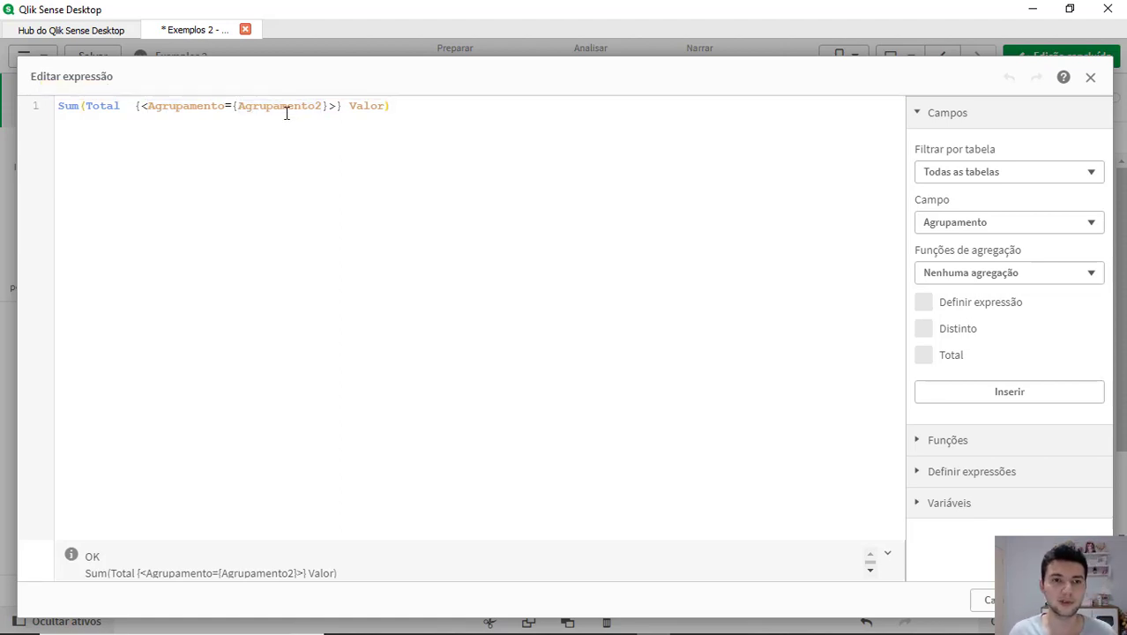
double_click(283, 107)
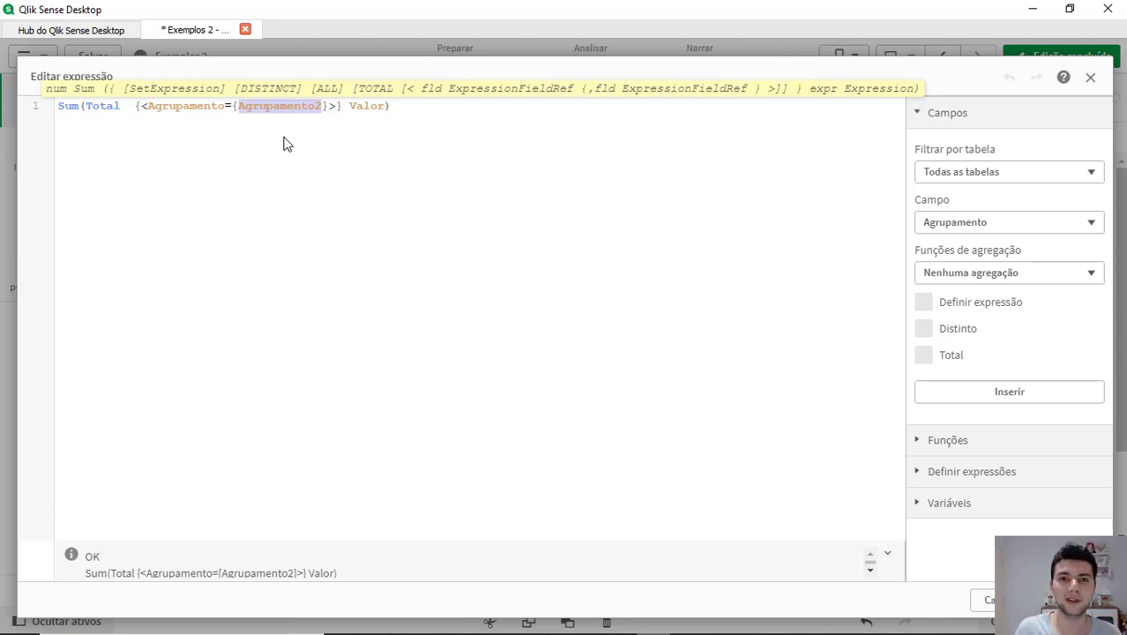
click(331, 157)
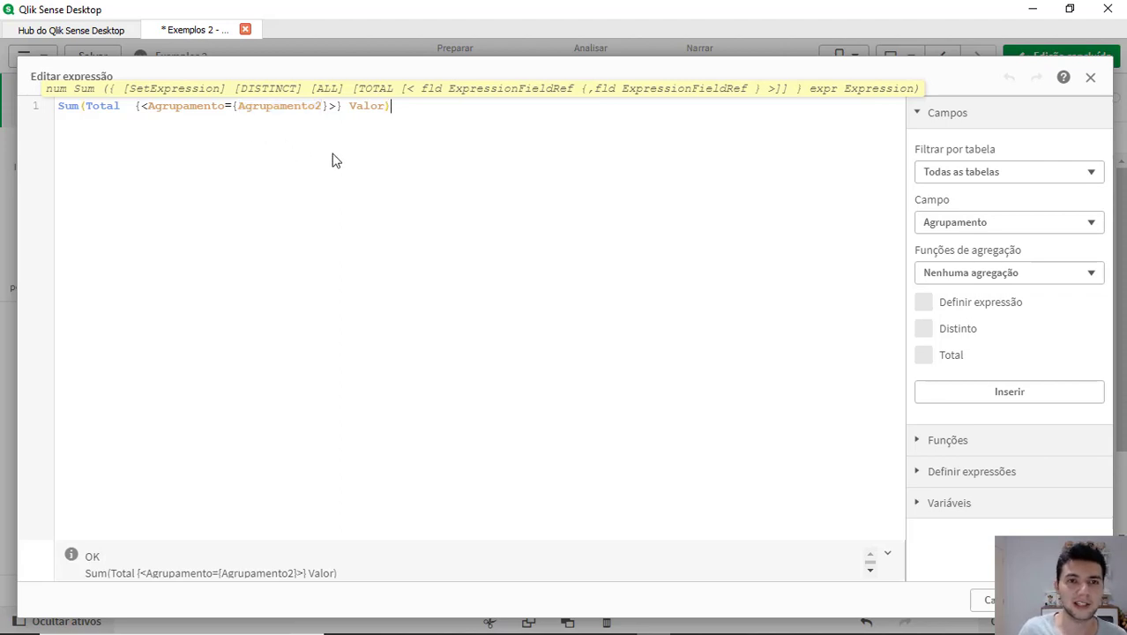
double_click(294, 111)
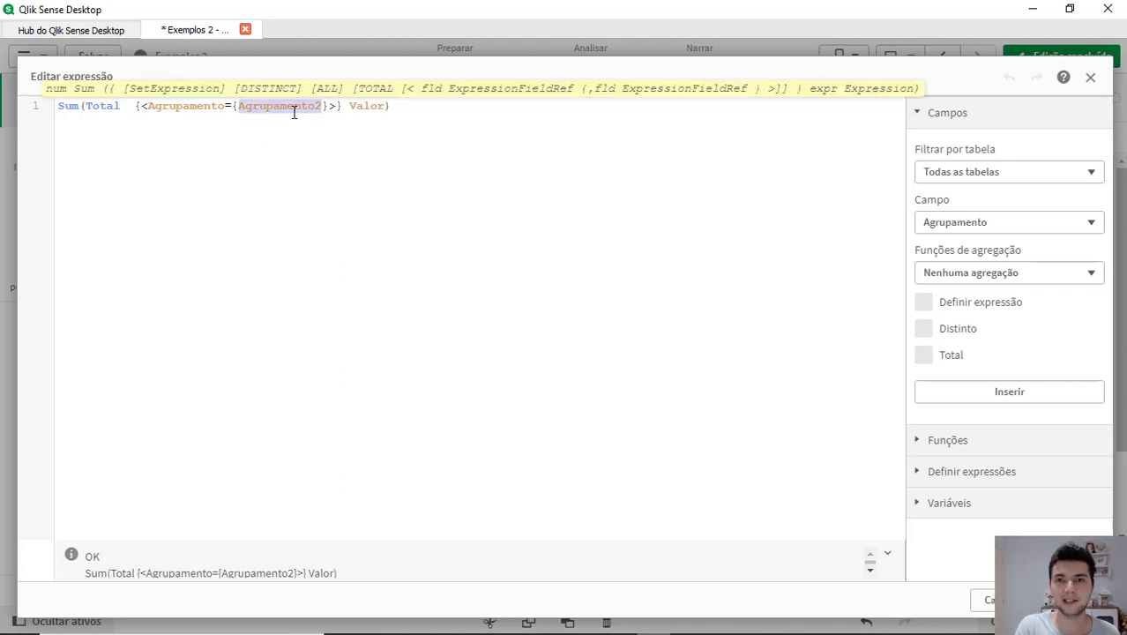
Turn the set modifier into if(Agrupamento=Agrupamento2, Valor)
click(162, 104)
key(shift+Left)
key(shift+Left)
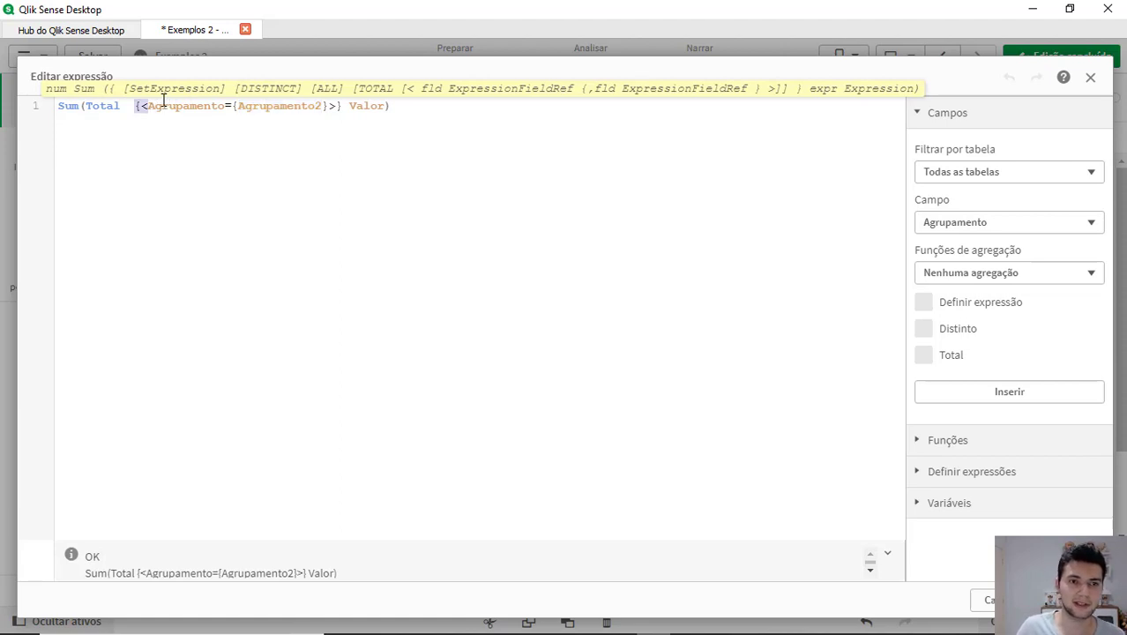
text(if()
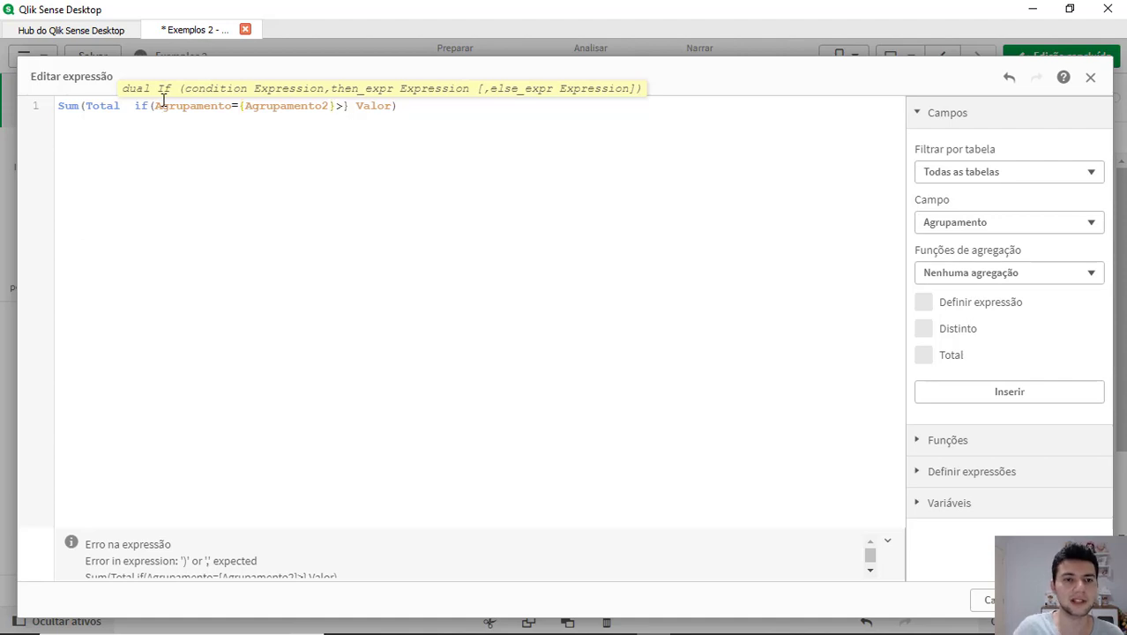
key(Delete)
key(Right)
key(Right)
key(Right)
key(Right)
key(Right)
key(Right)
key(Right)
key(Right)
key(Right)
key(Right)
key(Right)
key(Right)
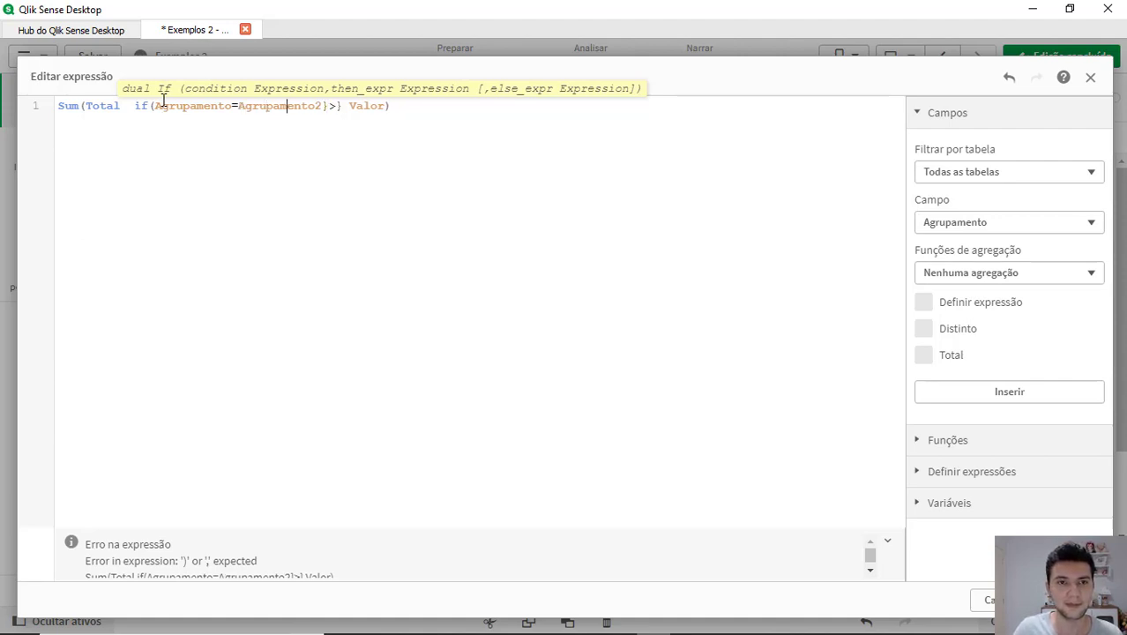
key(shift+Right)
key(shift+Right)
key(shift+Right)
key(shift+Right)
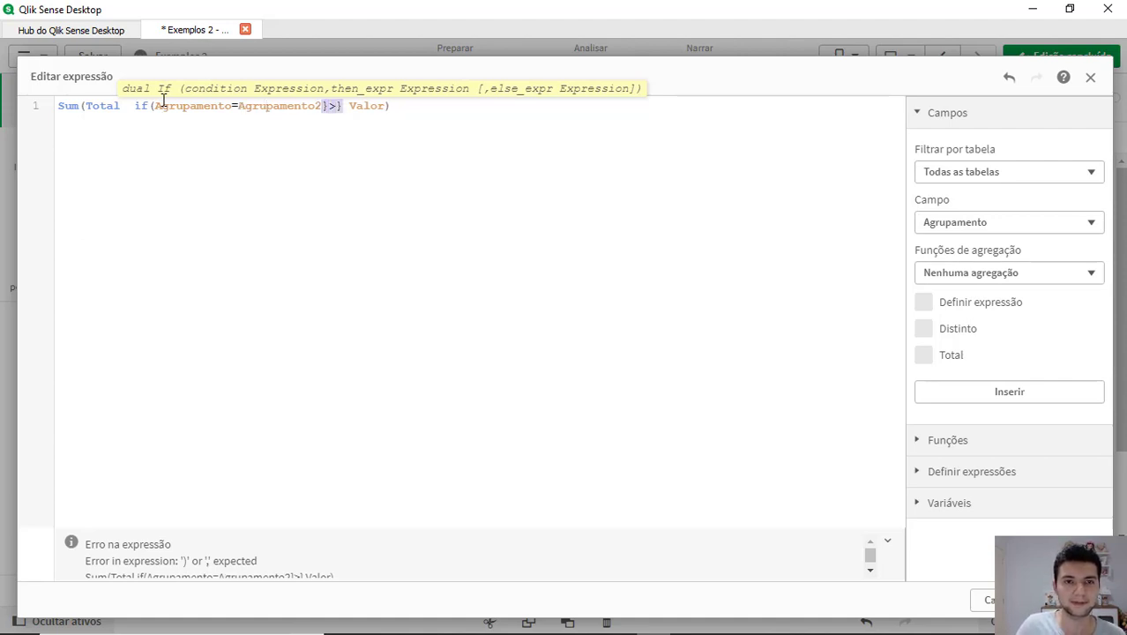
key(shift+Left)
key(Delete)
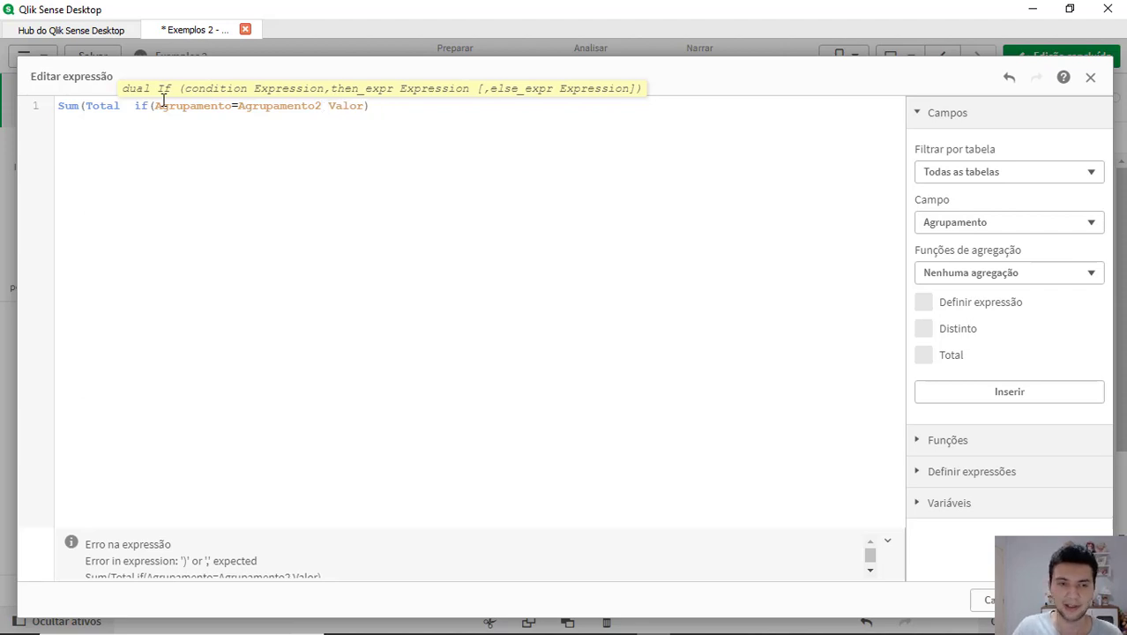
text(,)
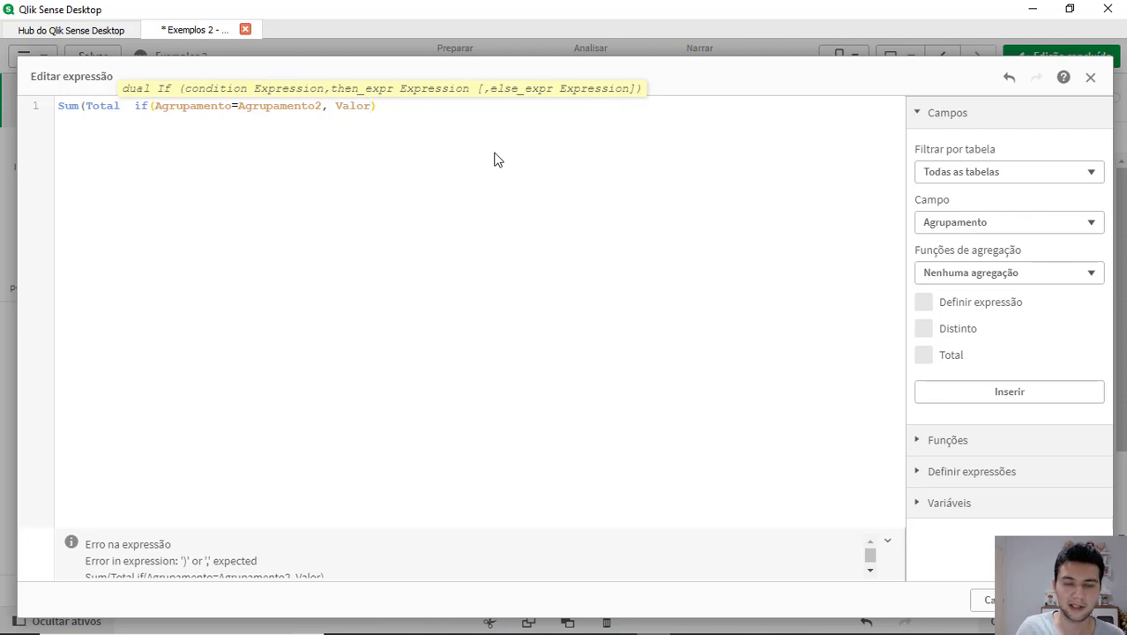
text())
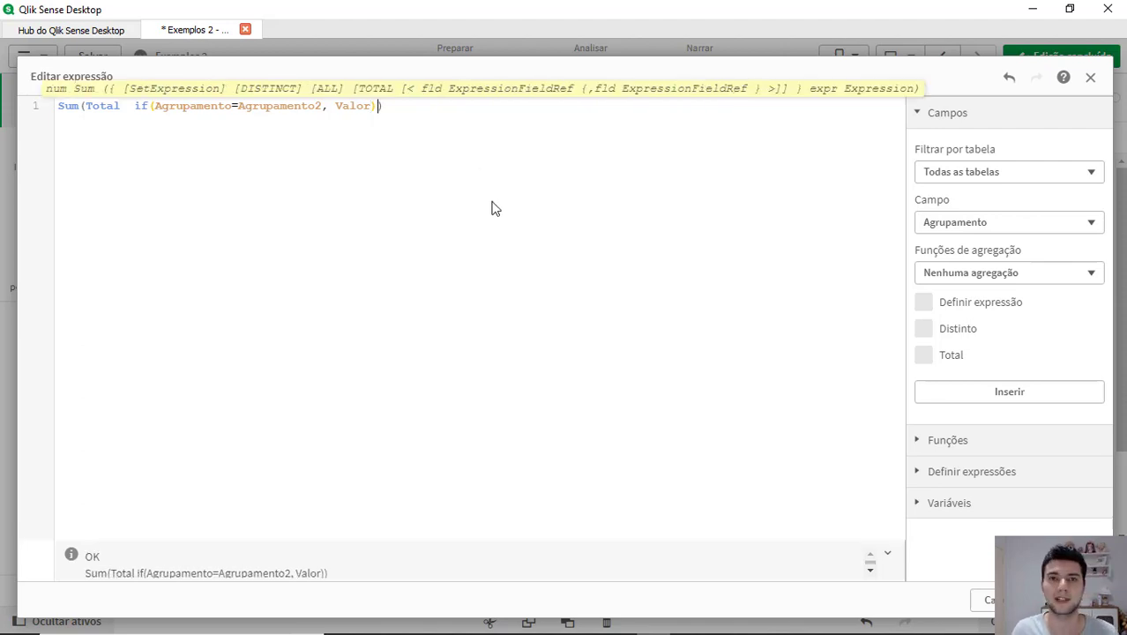
Delete Total so the expression reads Sum( if(Agrupamento=Agrupamento2, Valor))
click(361, 106)
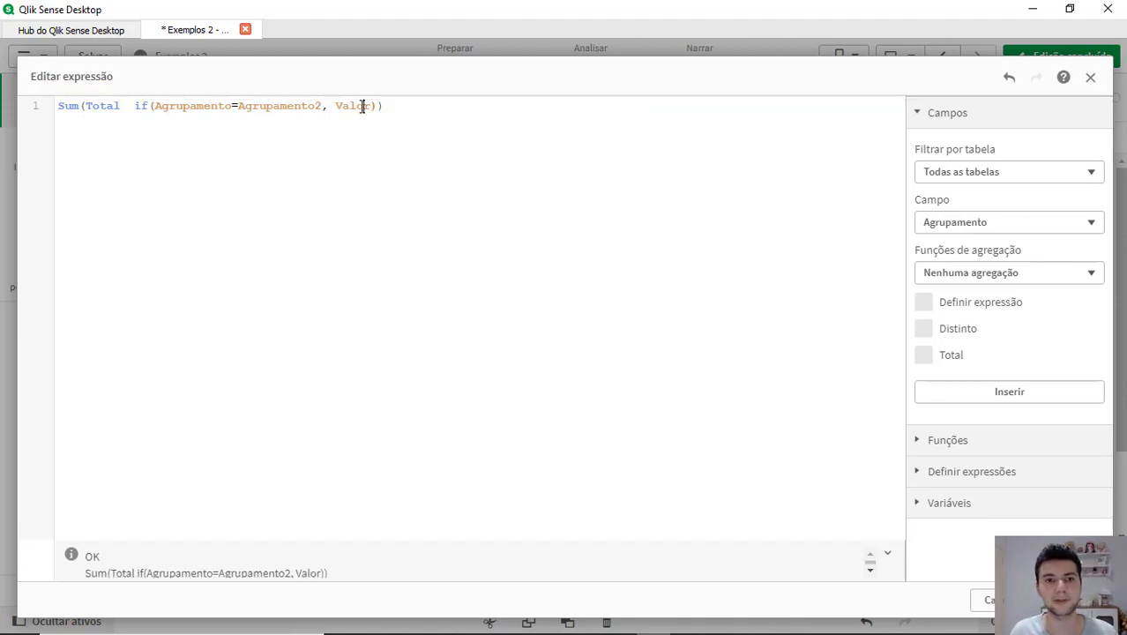
double_click(361, 106)
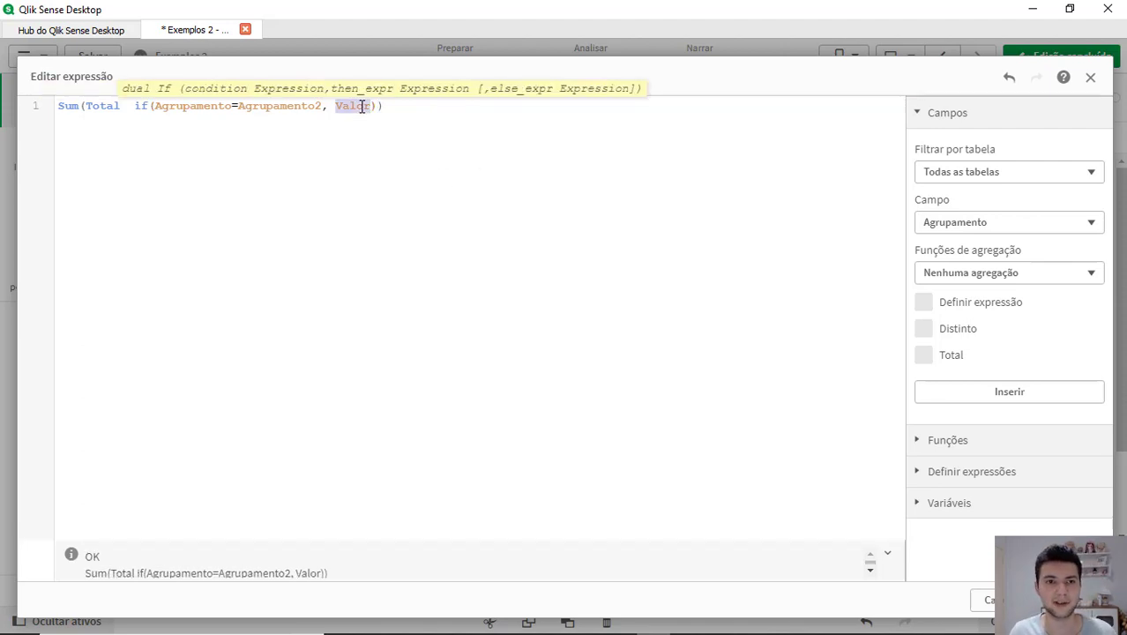
double_click(99, 106)
key(BackSpace)
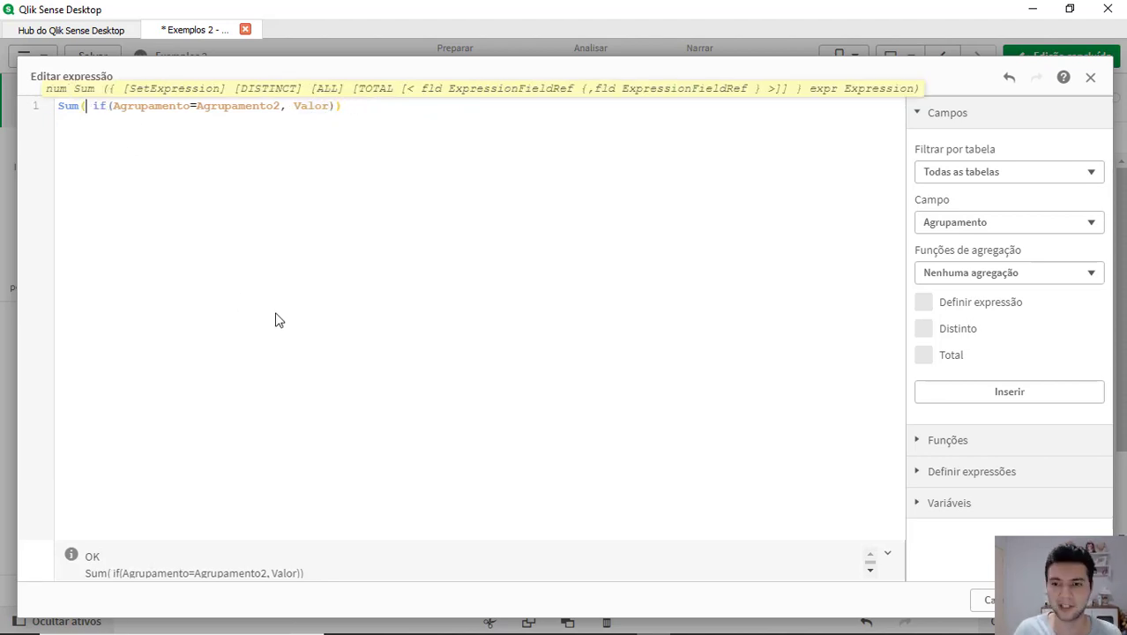
Apply the if expression, then change its result from Valor to 1
click(1068, 600)
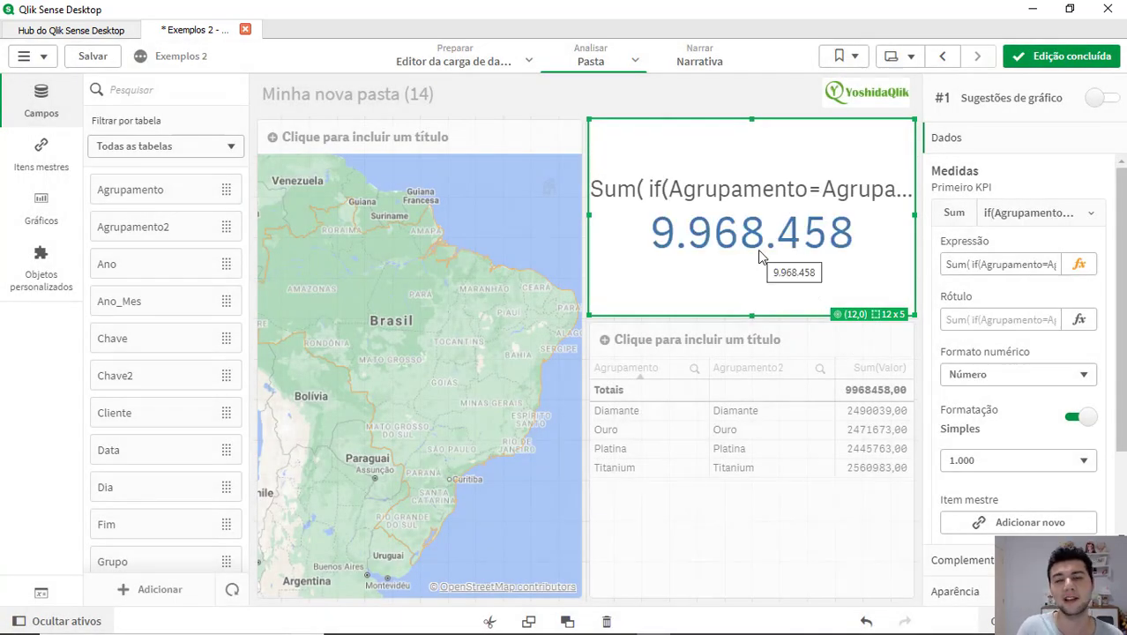
click(1078, 263)
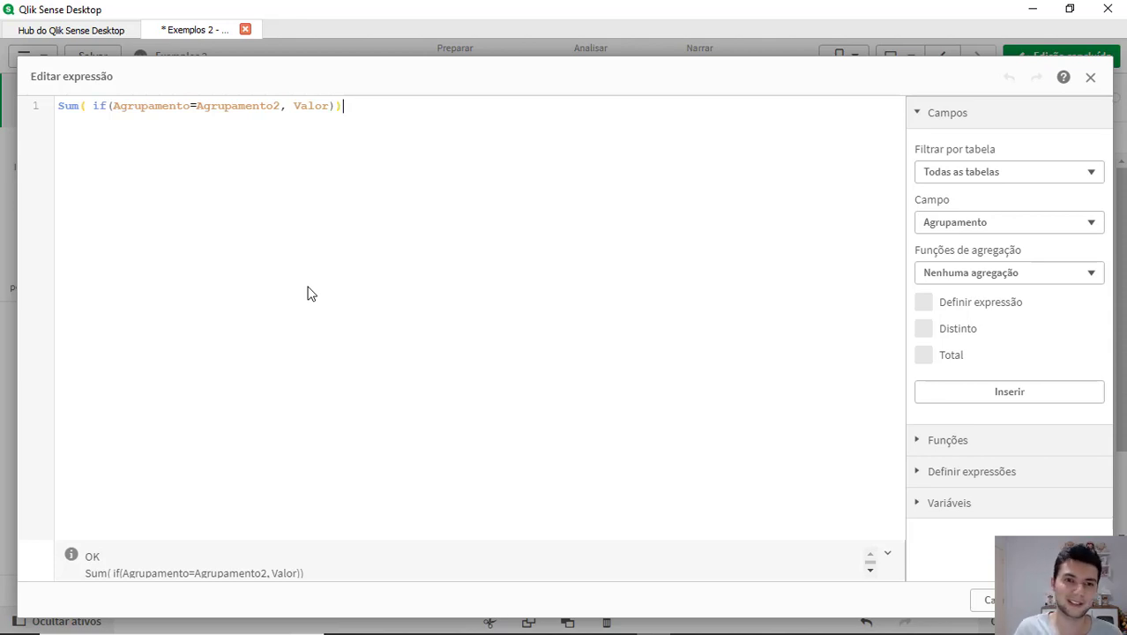
key(Left)
key(Left)
key(Left)
key(Left)
key(Home)
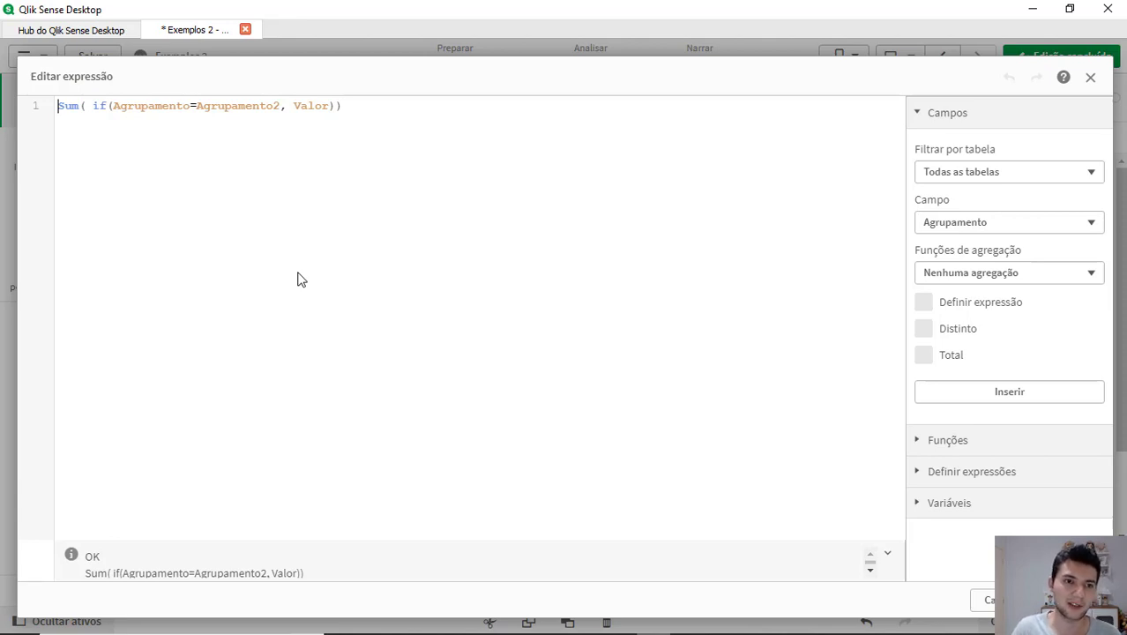
double_click(135, 107)
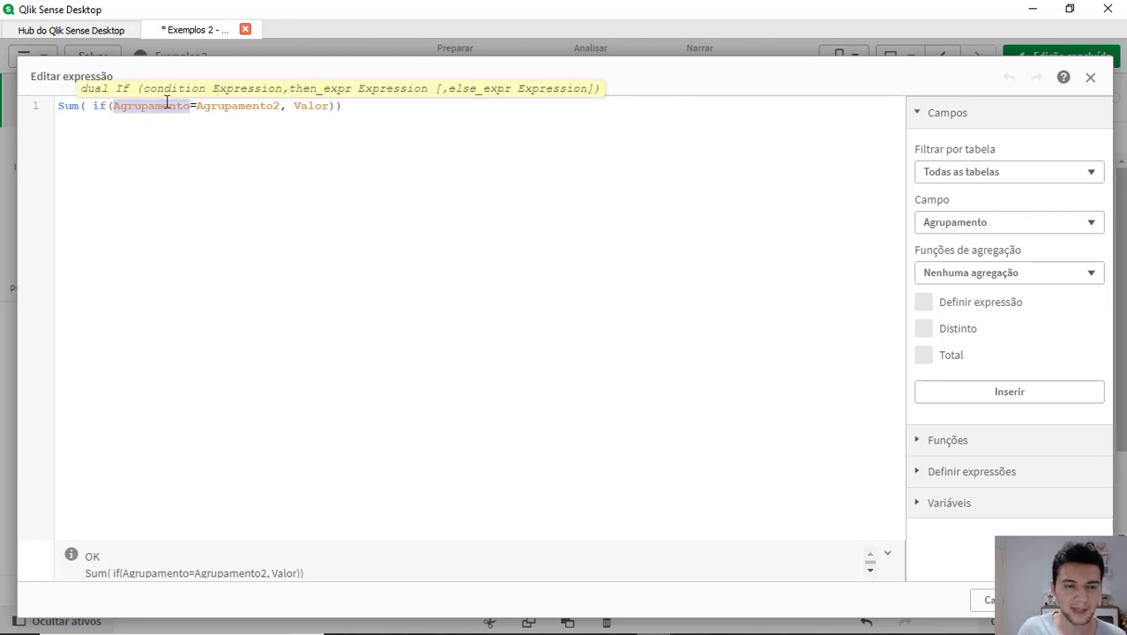
double_click(225, 107)
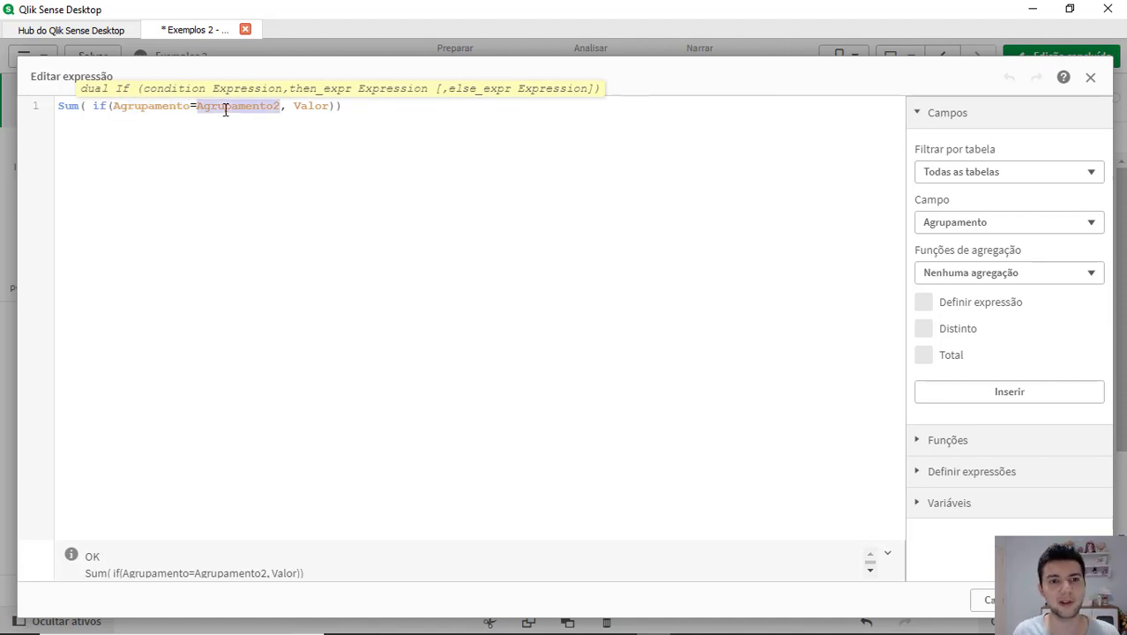
double_click(312, 106)
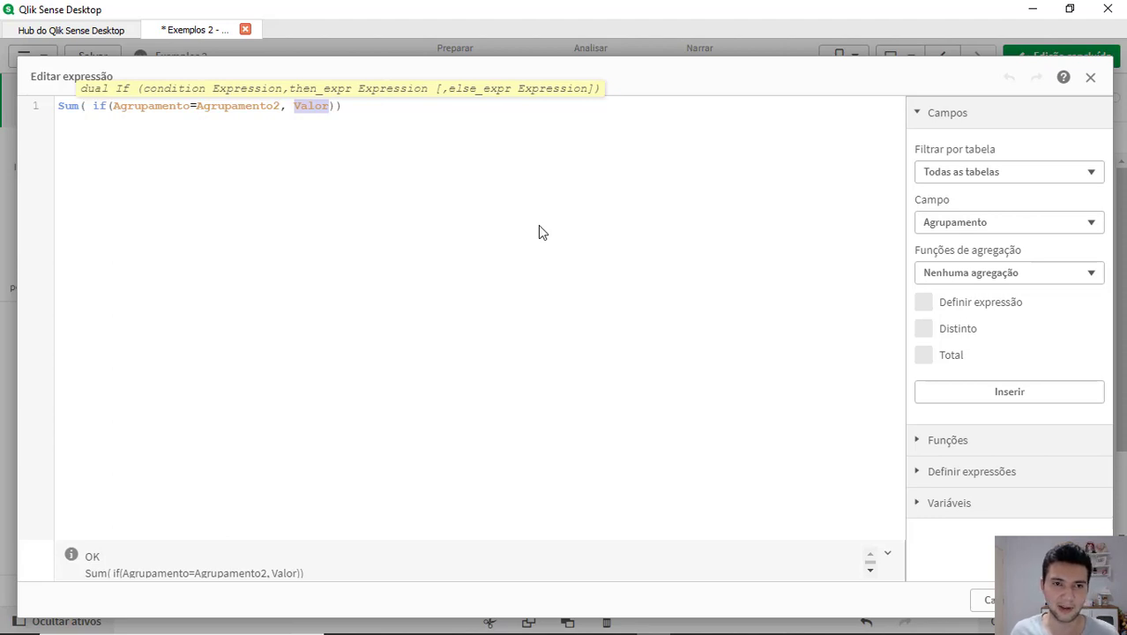
text(1)
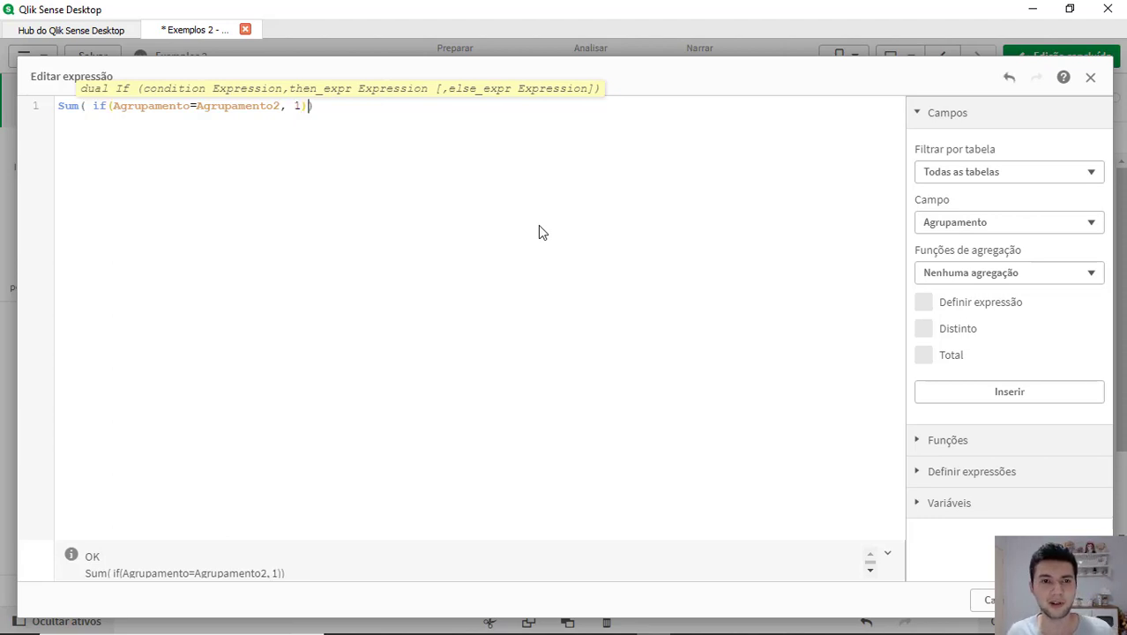
key(Right)
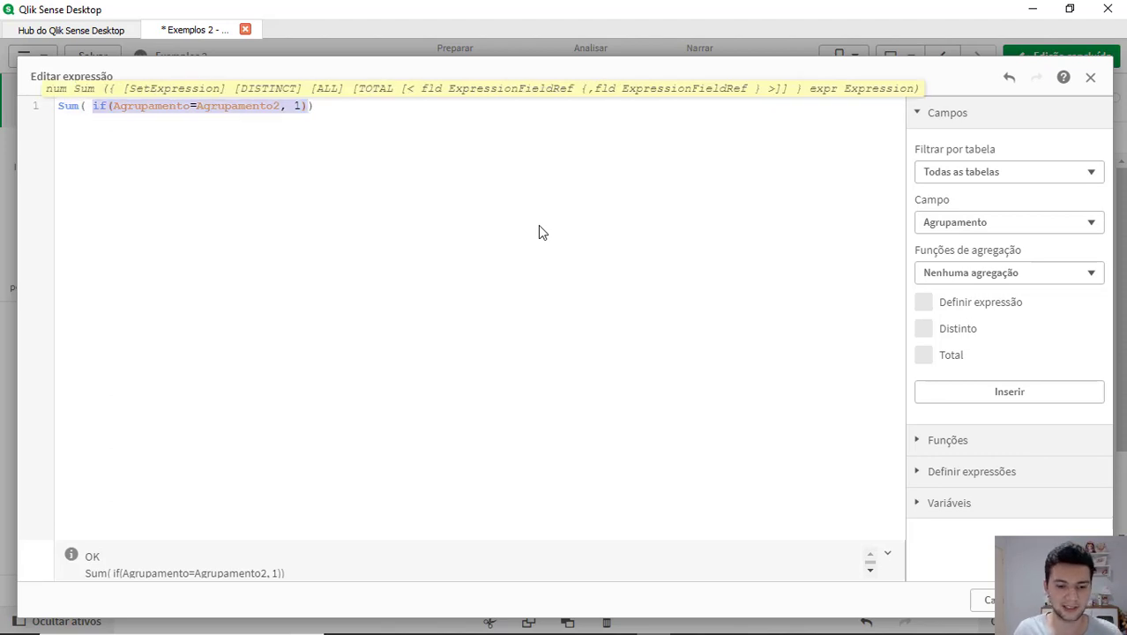
Rewrite the argument as {<Agrupamento={"=if(Agrupamento=Agrupamento2, 1)=1"}>} Valor
key(BackSpace)
text({)
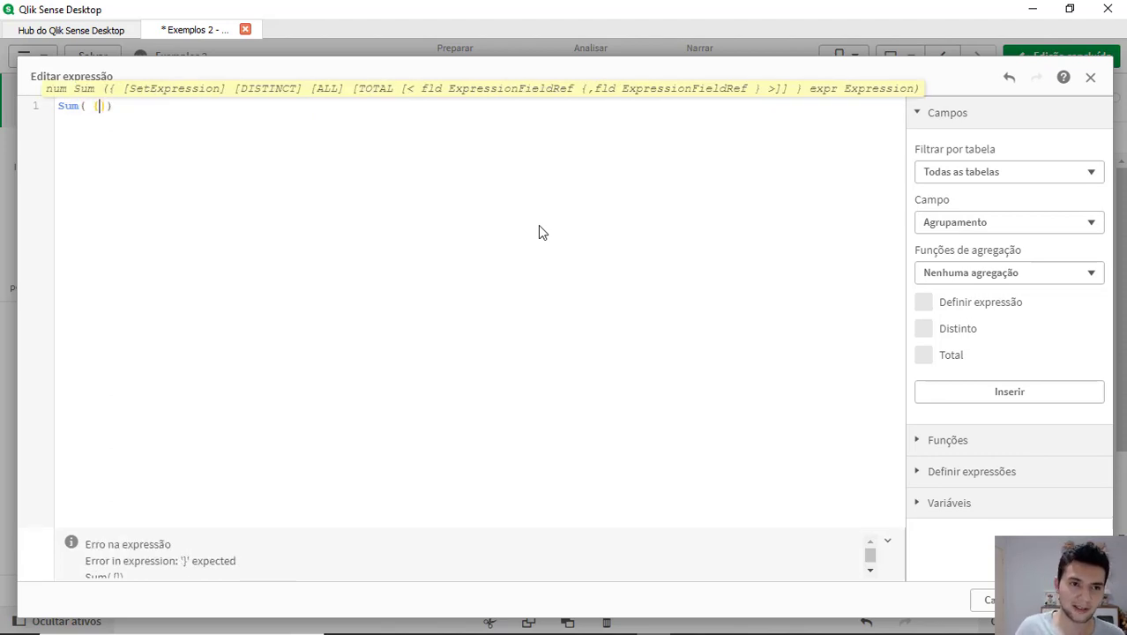
text(<>)
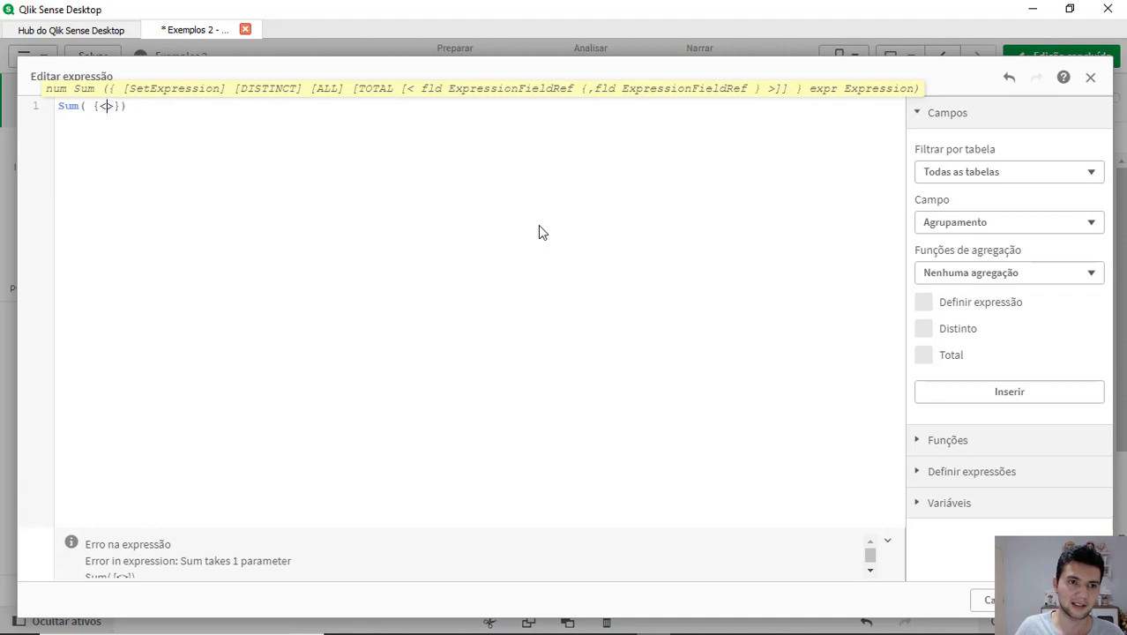
text(} Valor)
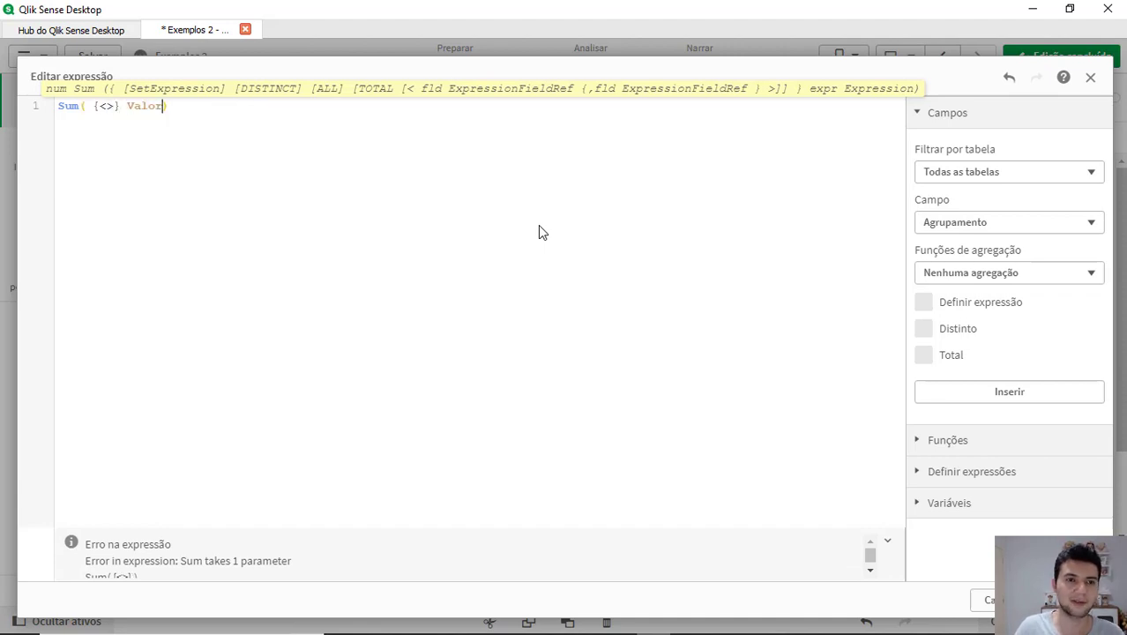
key(Left)
key(Left)
key(Left)
key(Left)
key(Left)
key(Left)
key(Left)
key(Left)
text(Agru)
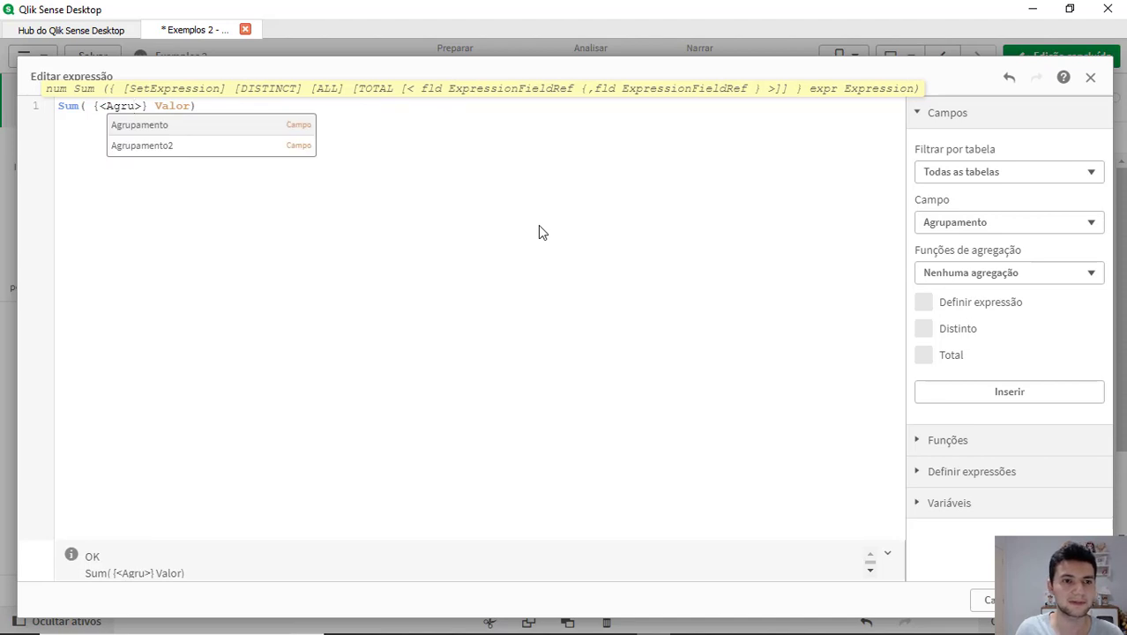
key(Return)
text(={})
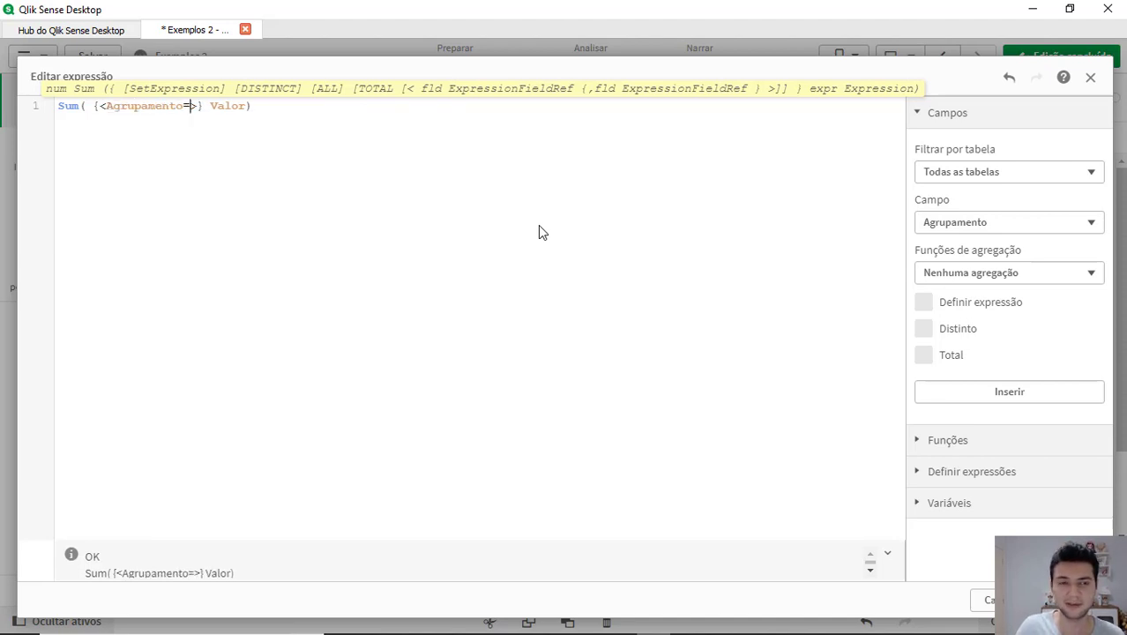
key(Left)
text(")
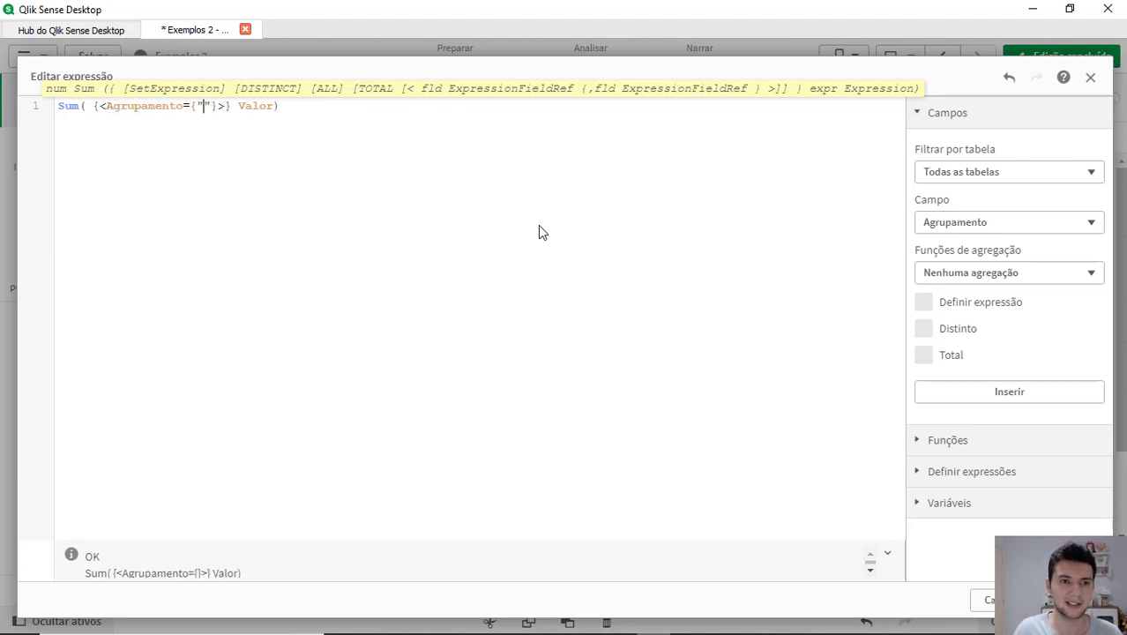
text(=if(Agrupamento=Agrupamento2, 1))
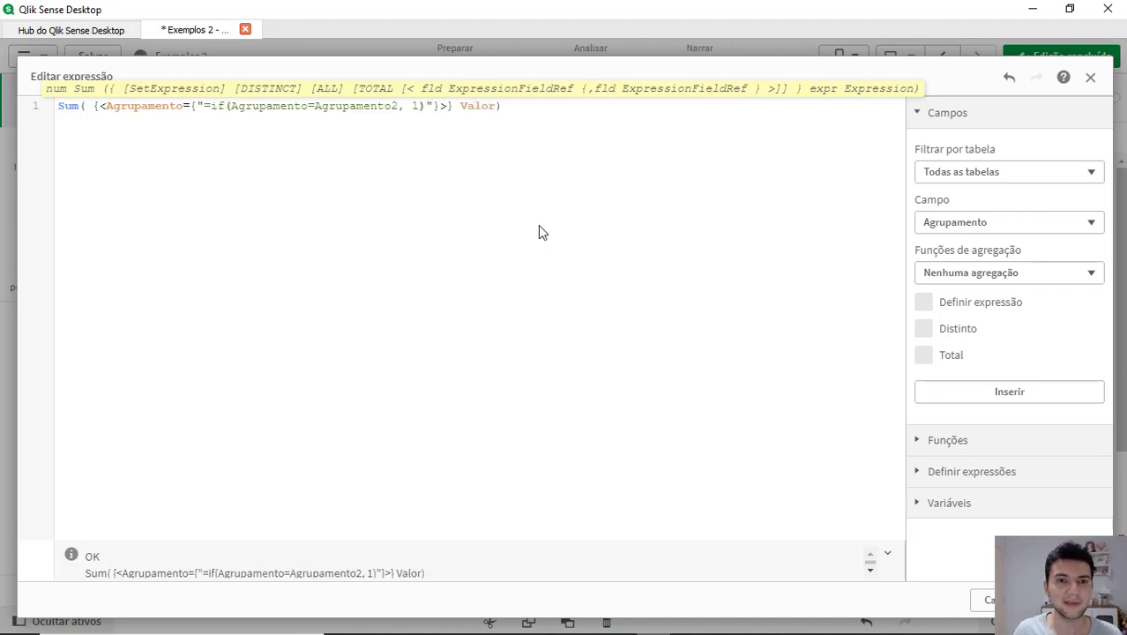
text(=1)
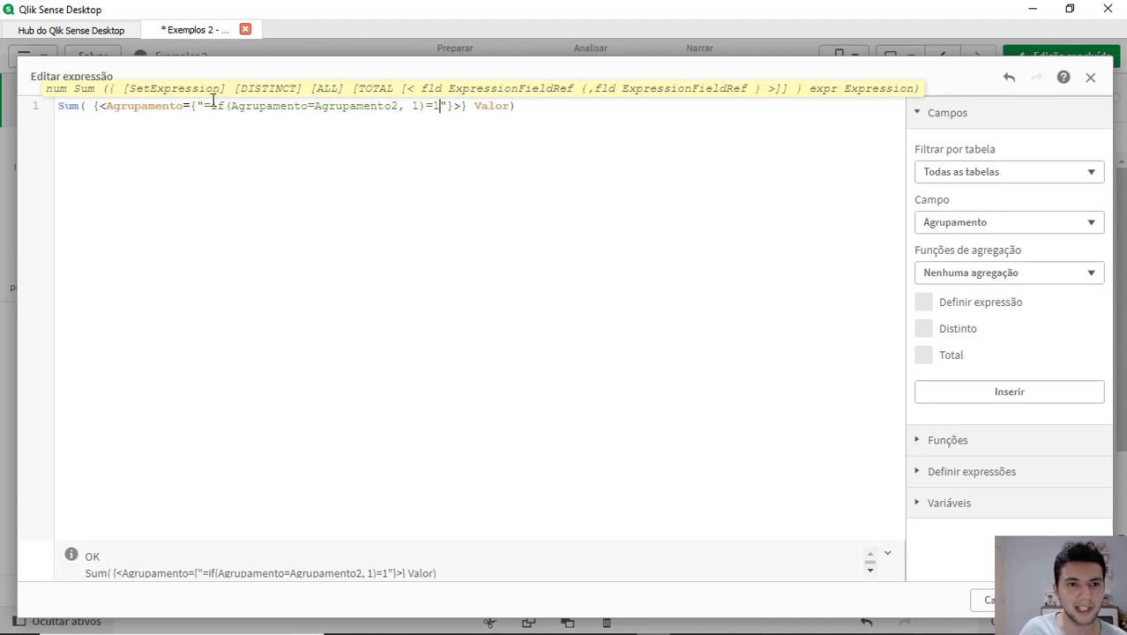
Review the if condition and the =1 comparison inside the set modifier
click(148, 109)
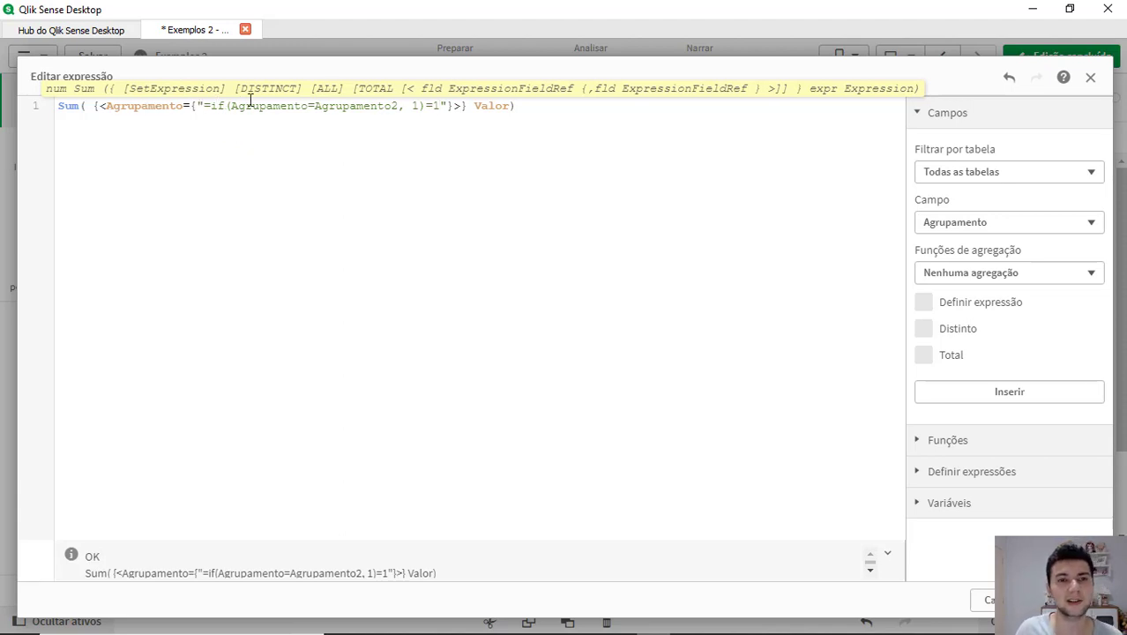
click(436, 107)
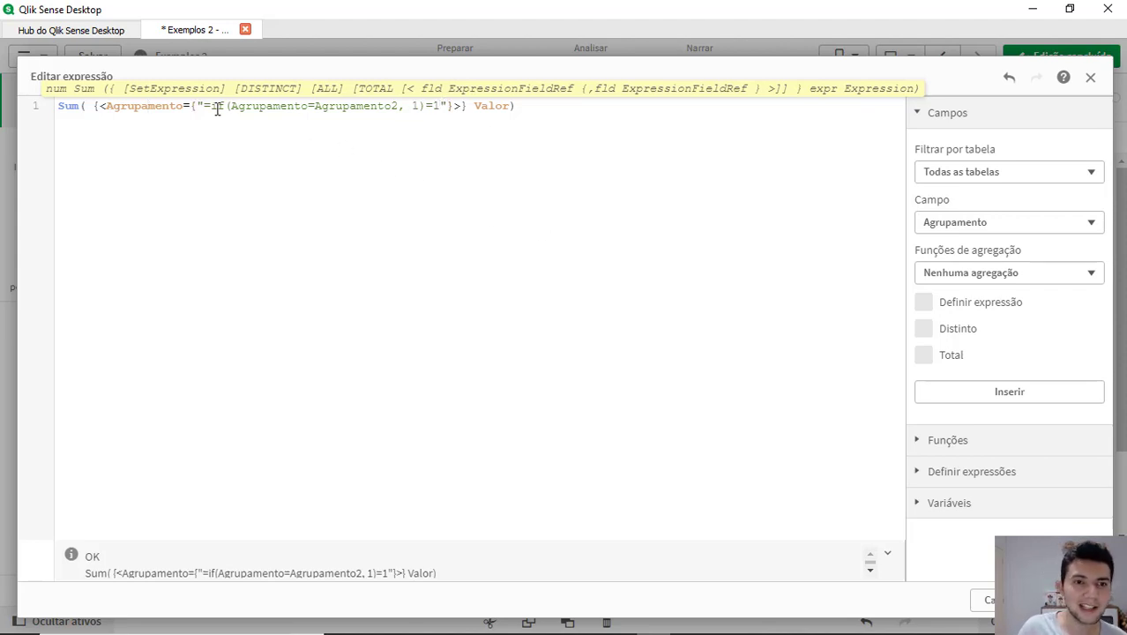
drag(217, 106, 421, 110)
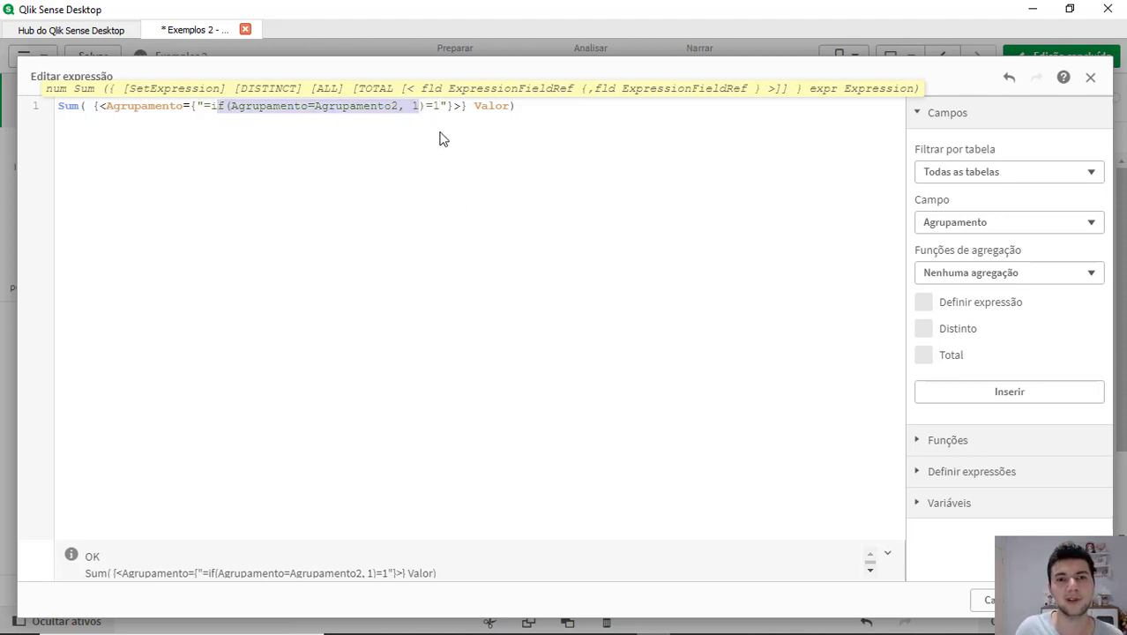
click(431, 107)
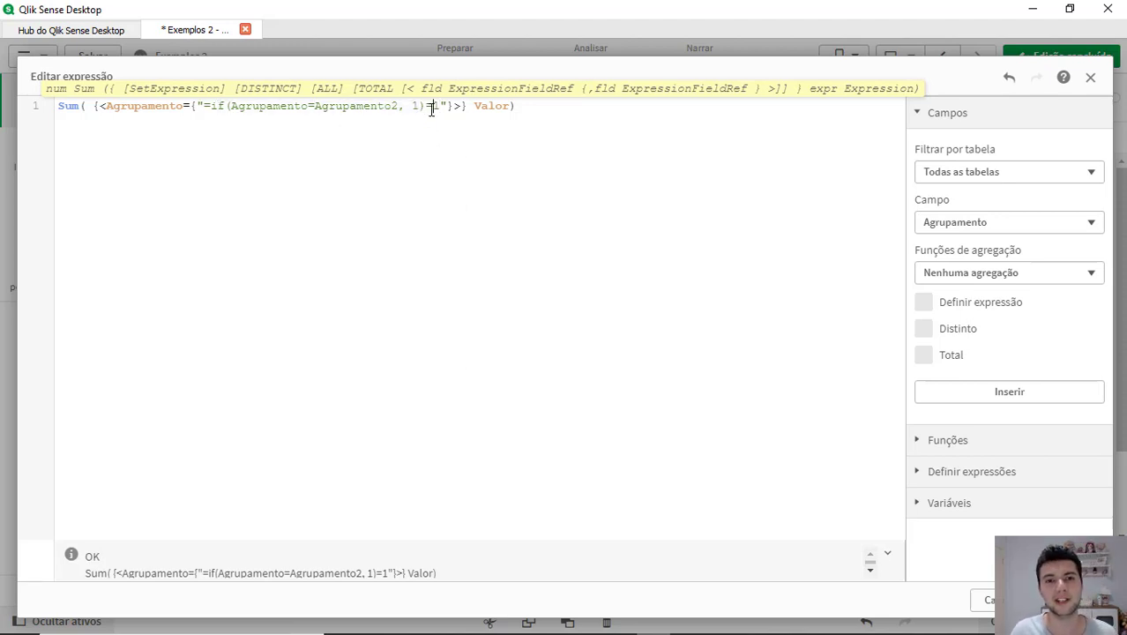
key(shift+Home)
shift+click(198, 106)
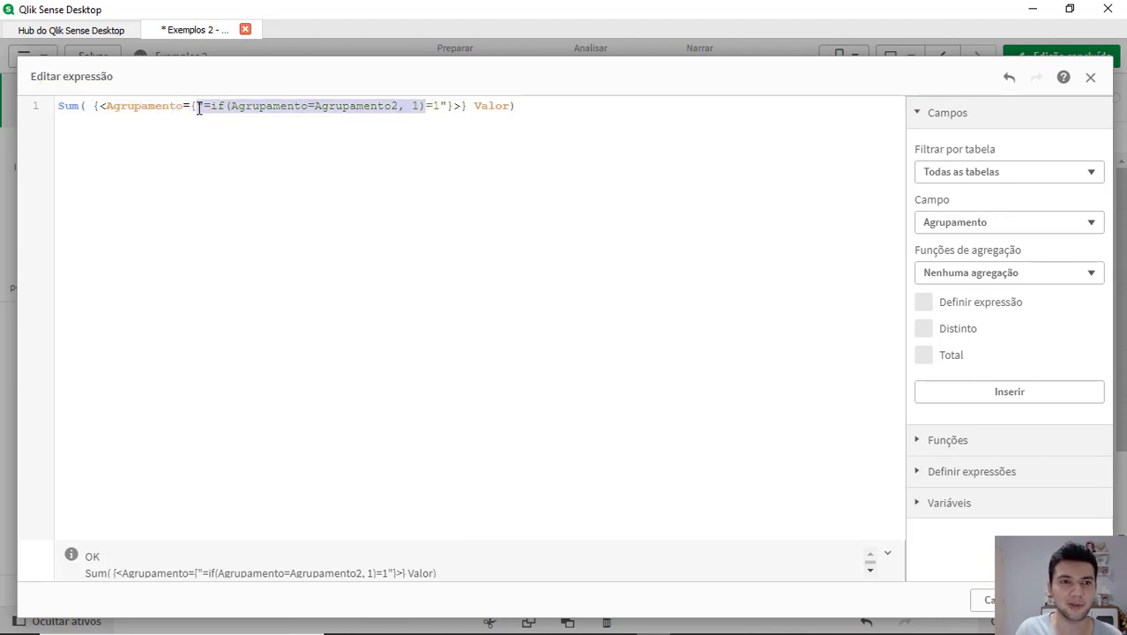
click(439, 106)
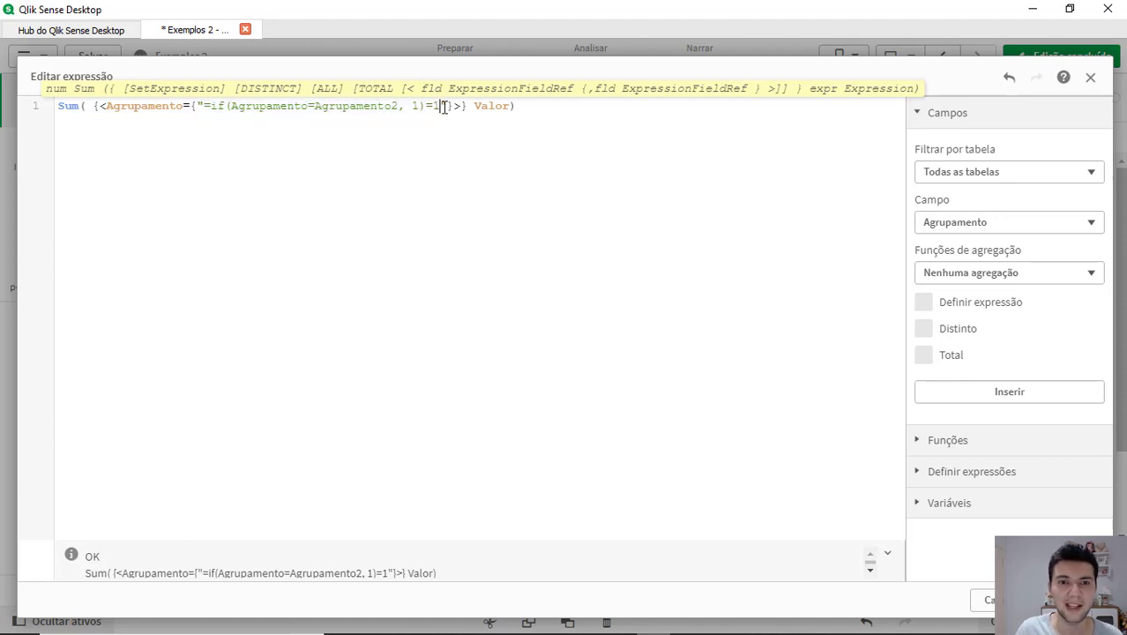
drag(427, 105, 440, 106)
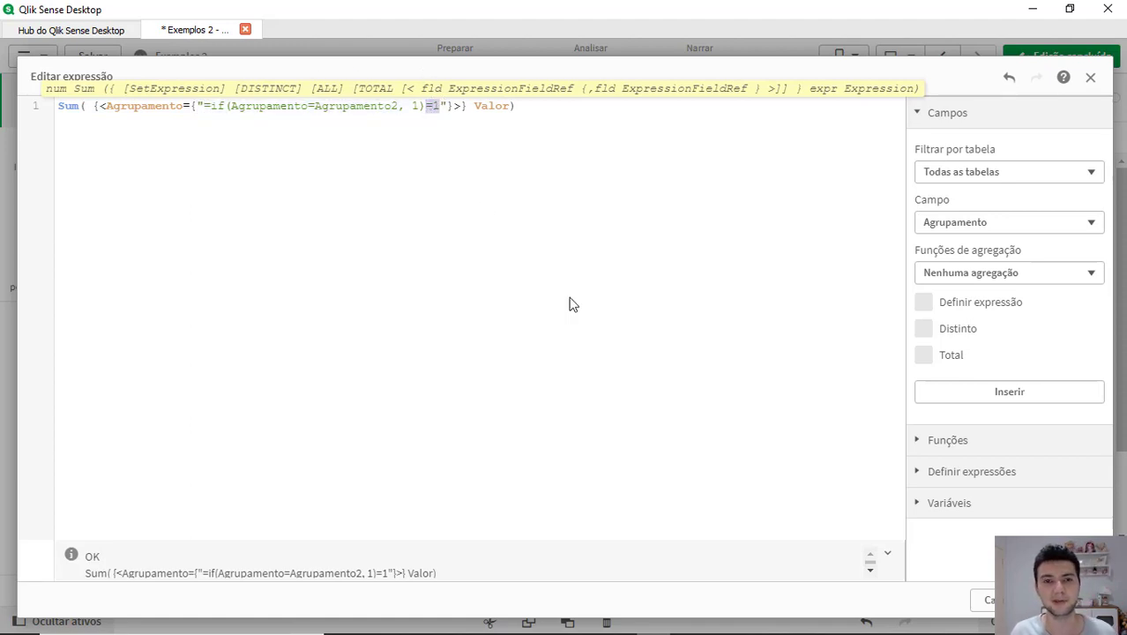
click(507, 234)
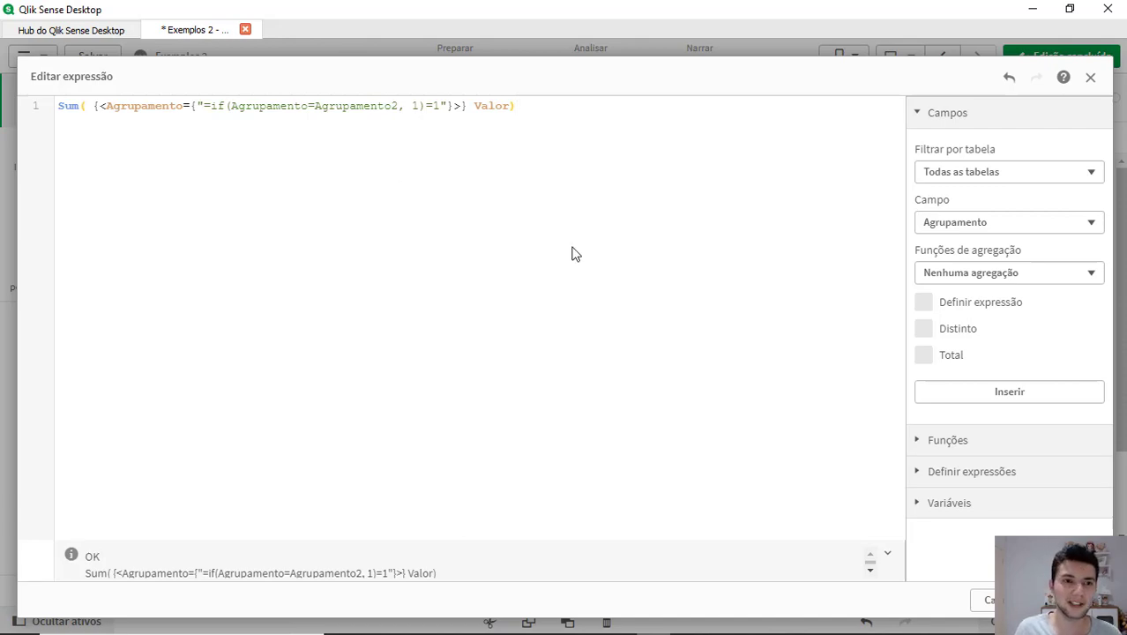
Apply the set expression, then change the if result from 1 to 2 and reapply
click(1070, 599)
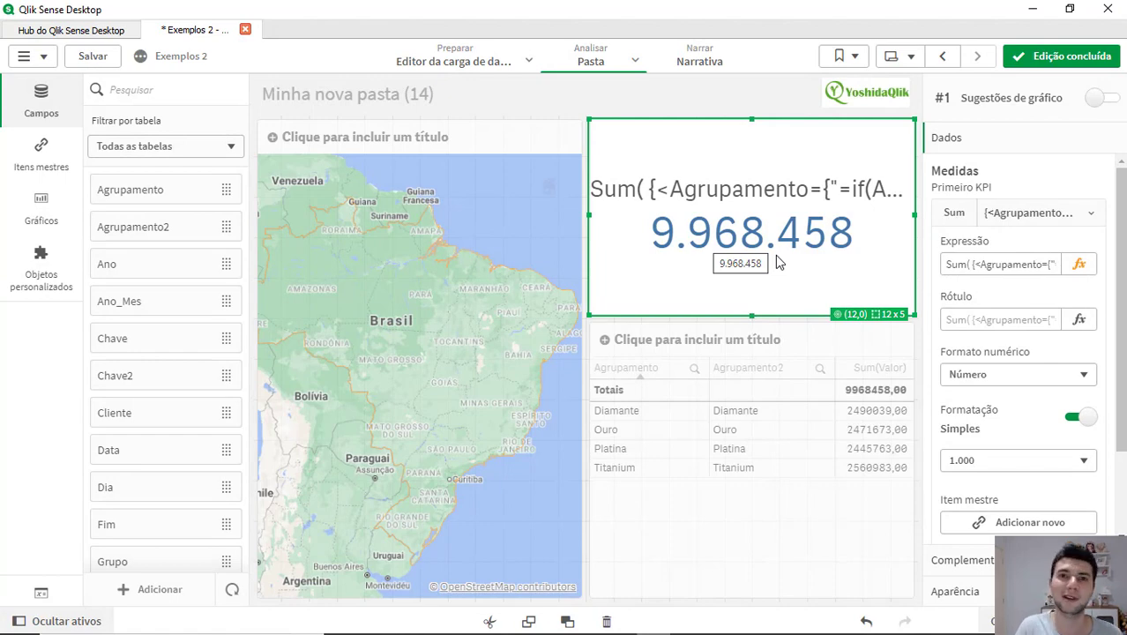
click(1078, 264)
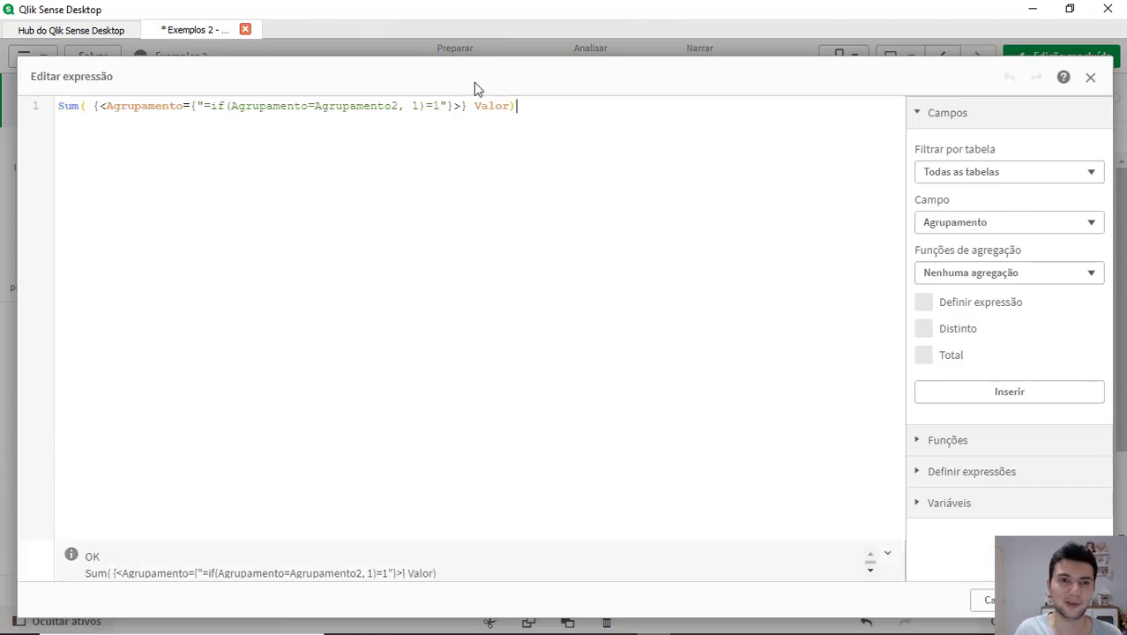
double_click(415, 105)
text(2)
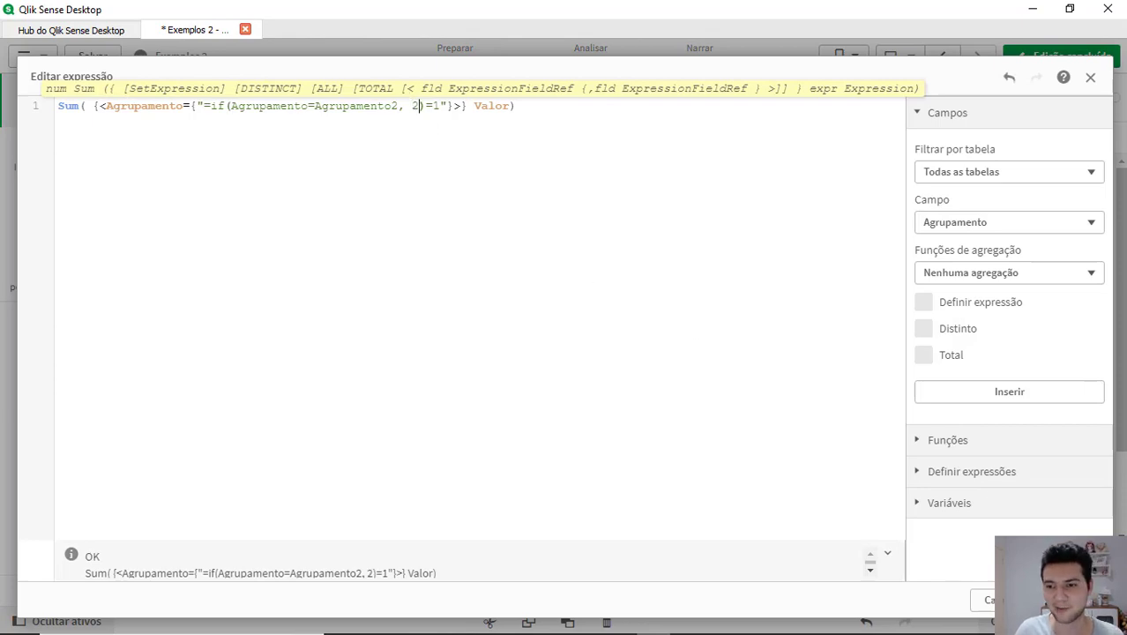
click(1070, 600)
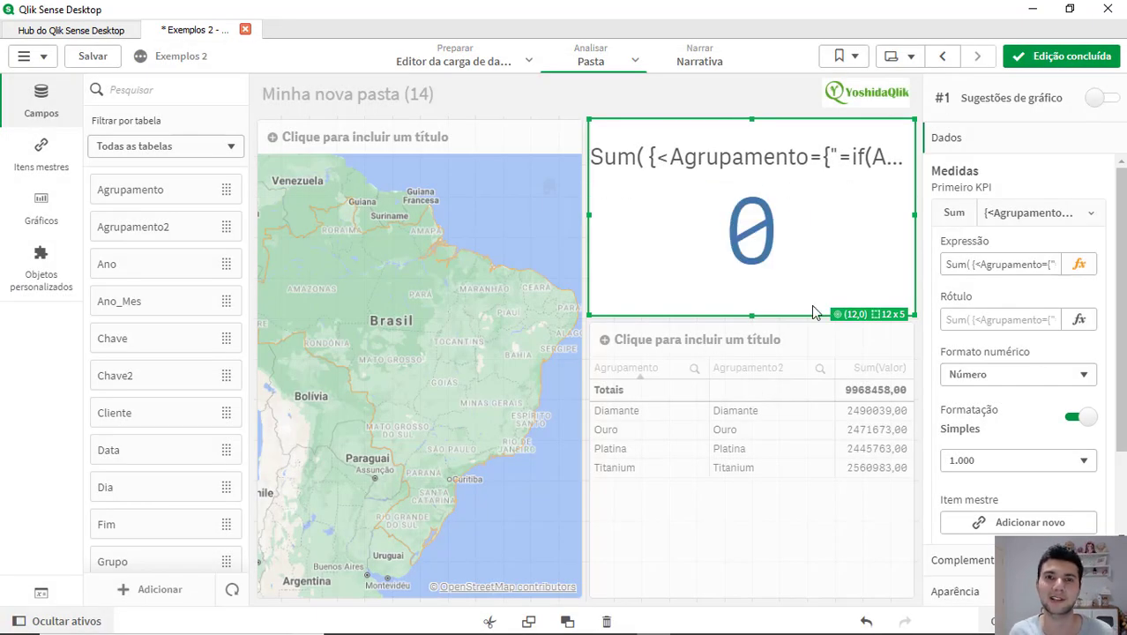
click(1078, 265)
Restore the if result to 1 and strip the set modifier brackets around the if
click(420, 105)
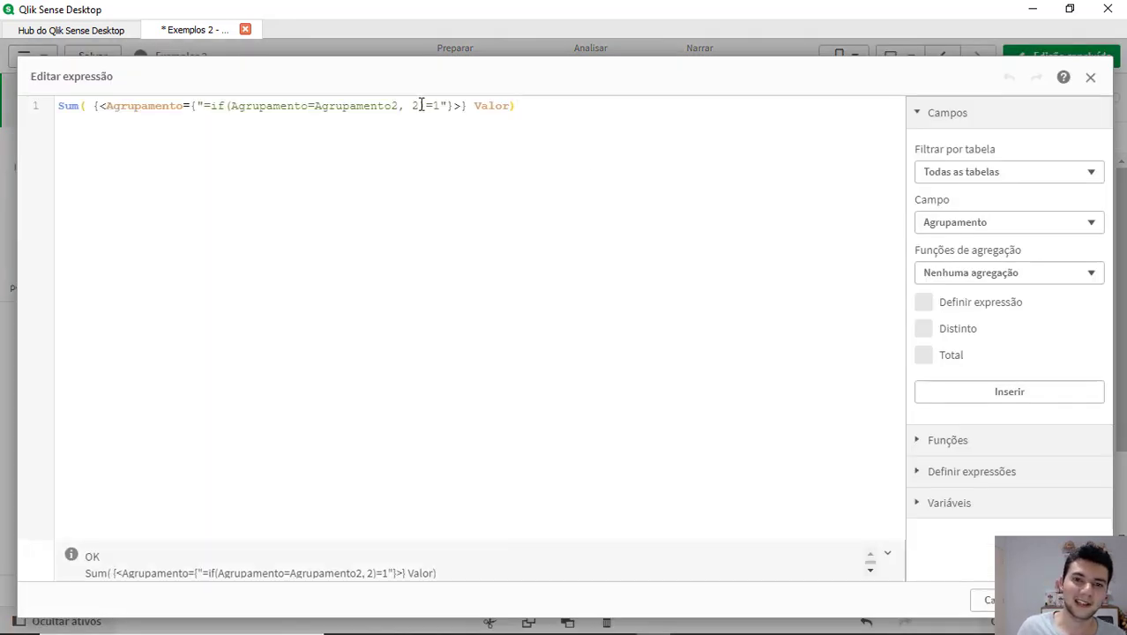
key(BackSpace)
text(1)
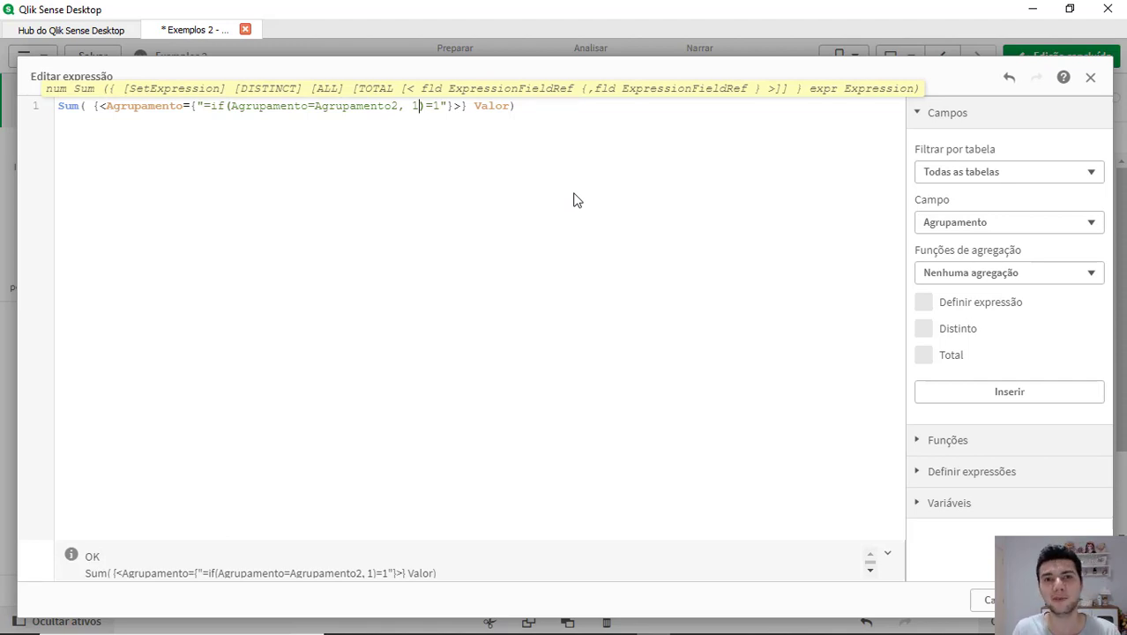
click(211, 107)
key(shift+Left)
key(shift+Left)
key(shift+Left)
key(shift+Left)
key(shift+Left)
key(shift+Left)
key(shift+Left)
key(shift+Left)
key(shift+Left)
key(shift+Left)
key(shift+Left)
key(shift+Left)
key(shift+Left)
key(shift+Left)
key(shift+Left)
key(shift+Left)
key(shift+Left)
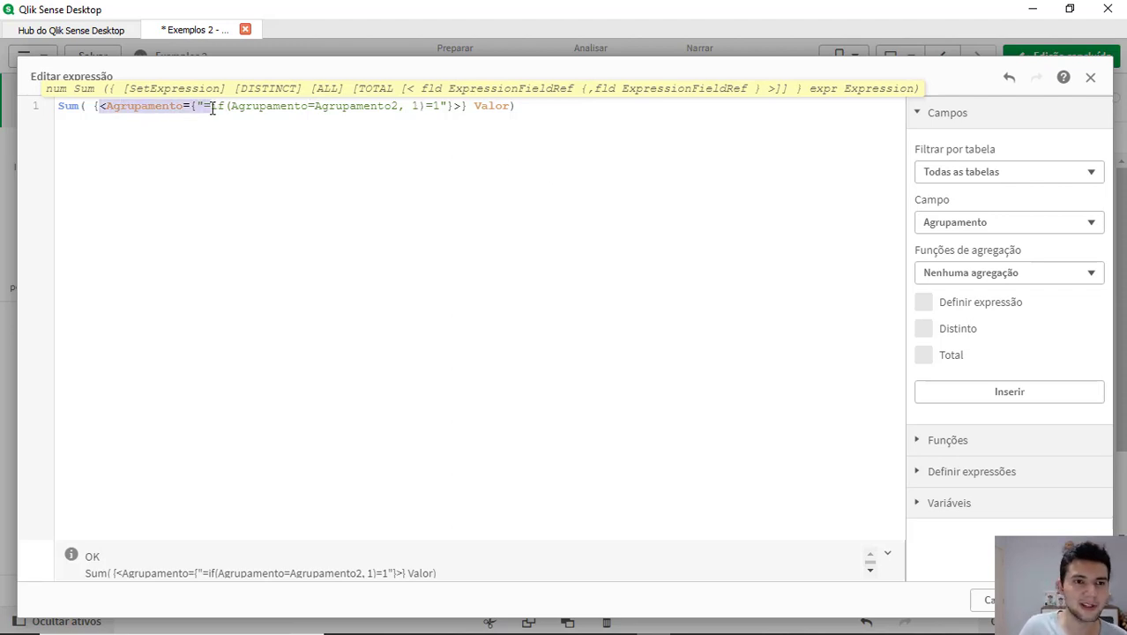
key(BackSpace)
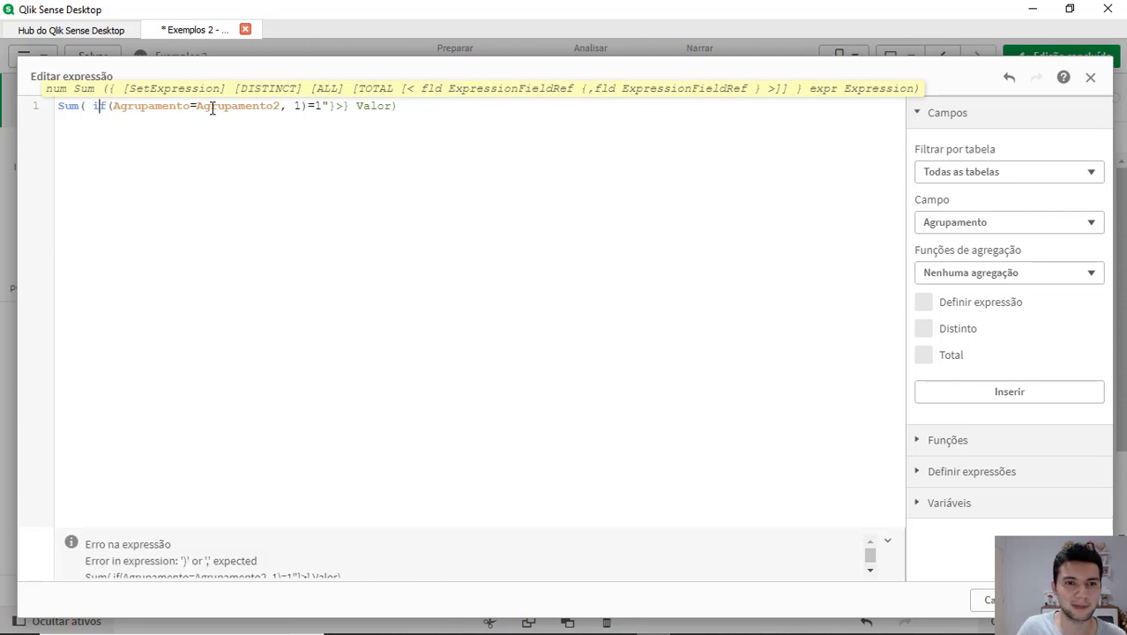
key(Right)
key(Right)
key(Right)
key(Right)
key(Right)
key(Right)
key(Right)
key(Right)
key(Right)
key(Right)
key(Right)
key(Right)
key(Right)
key(Right)
key(Right)
key(Right)
key(Right)
key(Right)
key(Right)
key(Right)
key(Left)
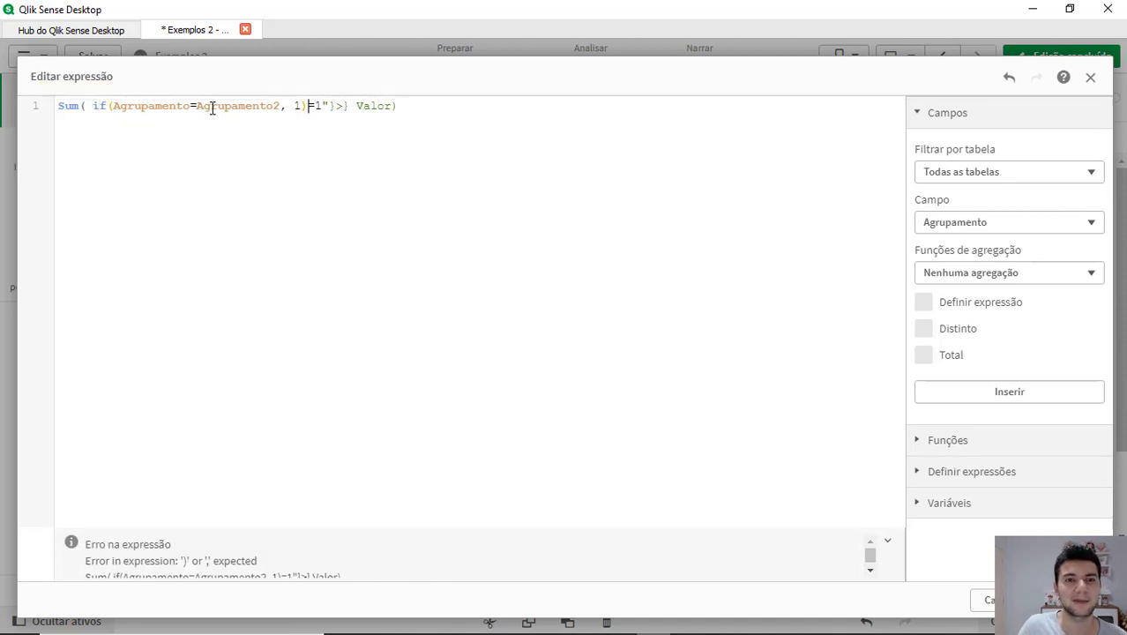
key(shift+Right)
key(shift+Right)
key(shift+Right)
key(shift+Right)
key(shift+Right)
key(shift+Right)
key(BackSpace)
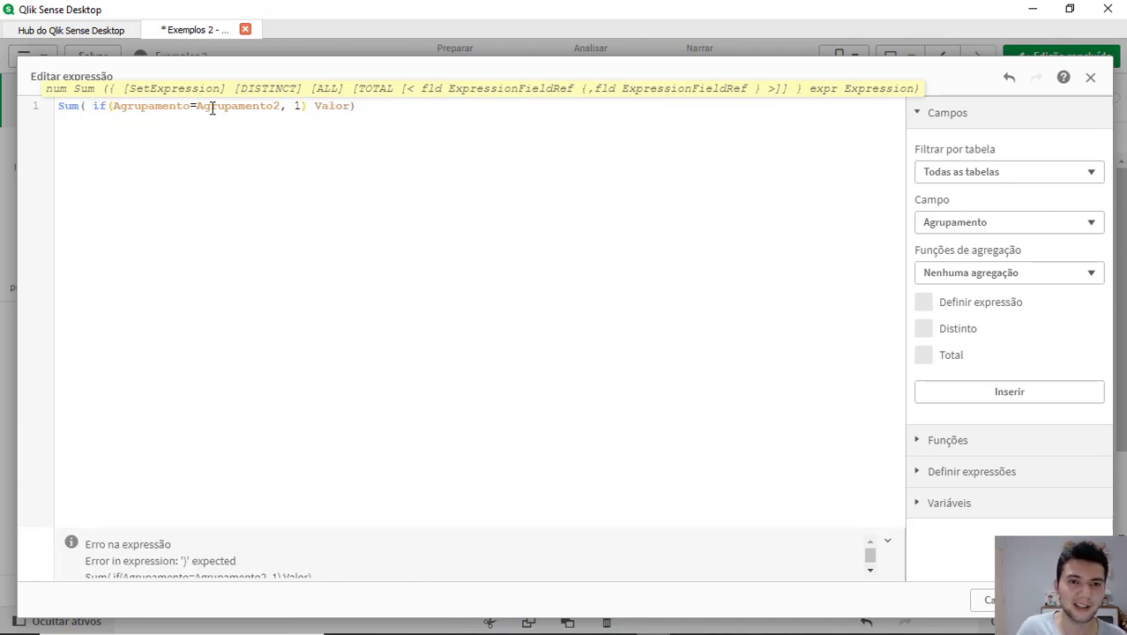
Make Valor the if result, giving Sum( if(Agrupamento=Agrupamento2, Valor) ), and apply
key(shift+Right)
key(shift+Right)
key(shift+Right)
key(shift+Right)
key(shift+Right)
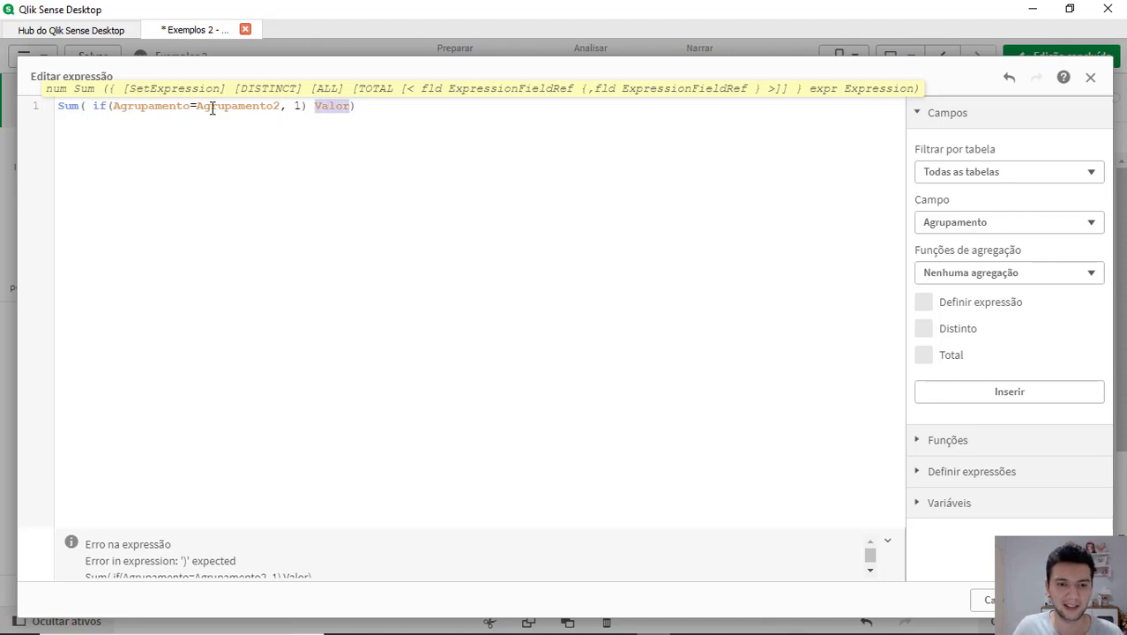
key(ctrl+x)
key(Left)
key(Left)
key(BackSpace)
key(ctrl+v)
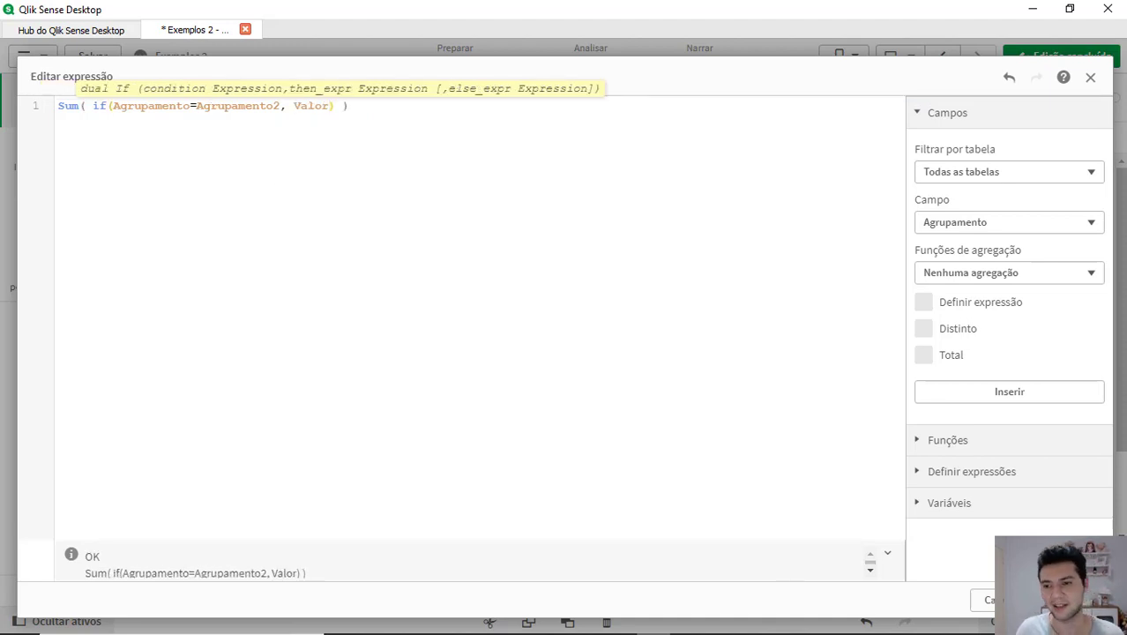
click(1073, 600)
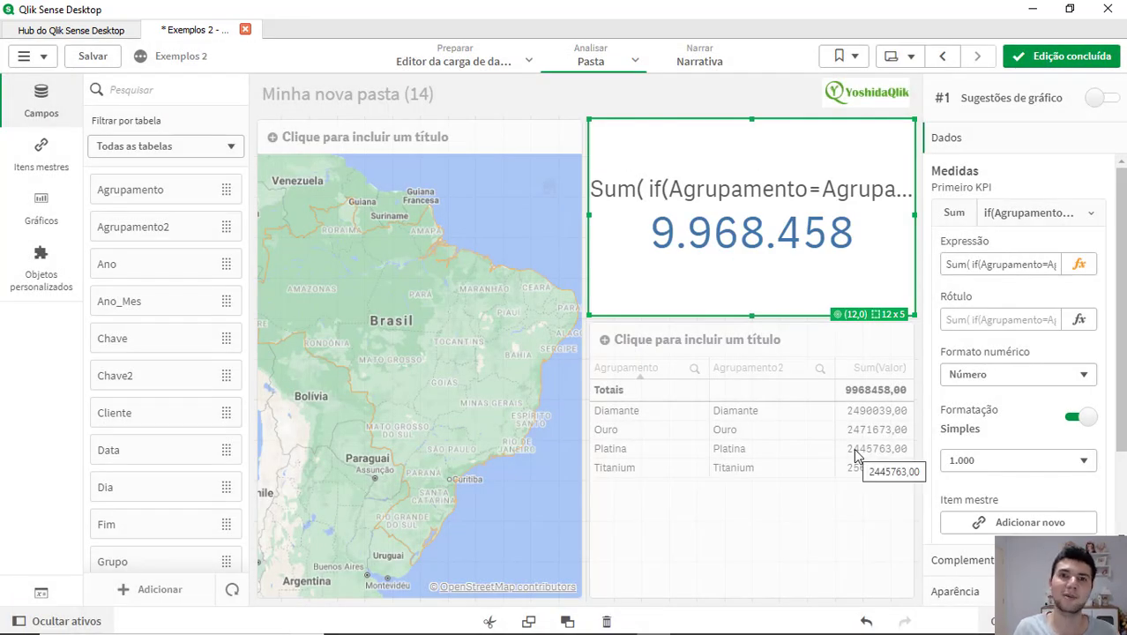
click(1088, 273)
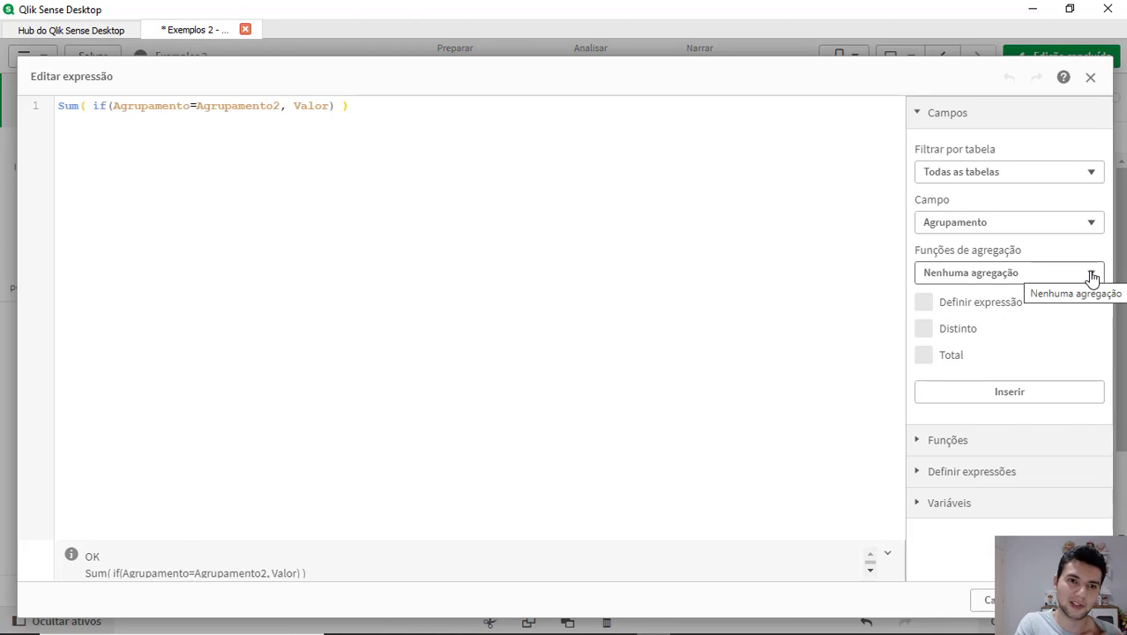
Put the if part on its own indented line, splitting off the closing parenthesis
key(Home)
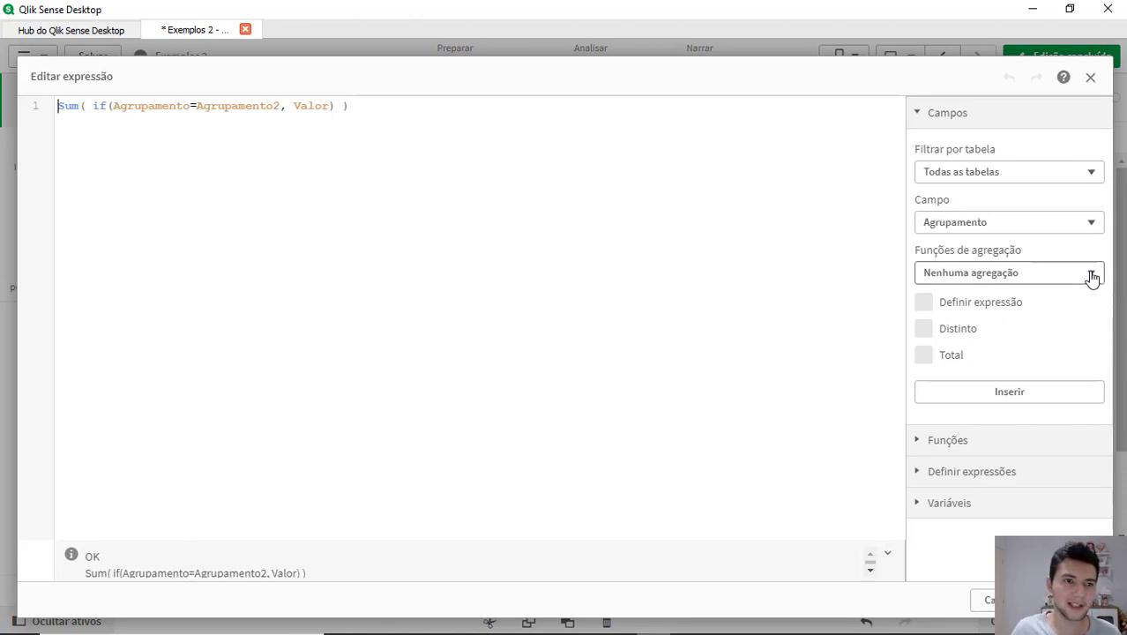
key(Right)
key(Right)
key(Right)
key(Right)
key(Right)
key(Return)
key(Tab)
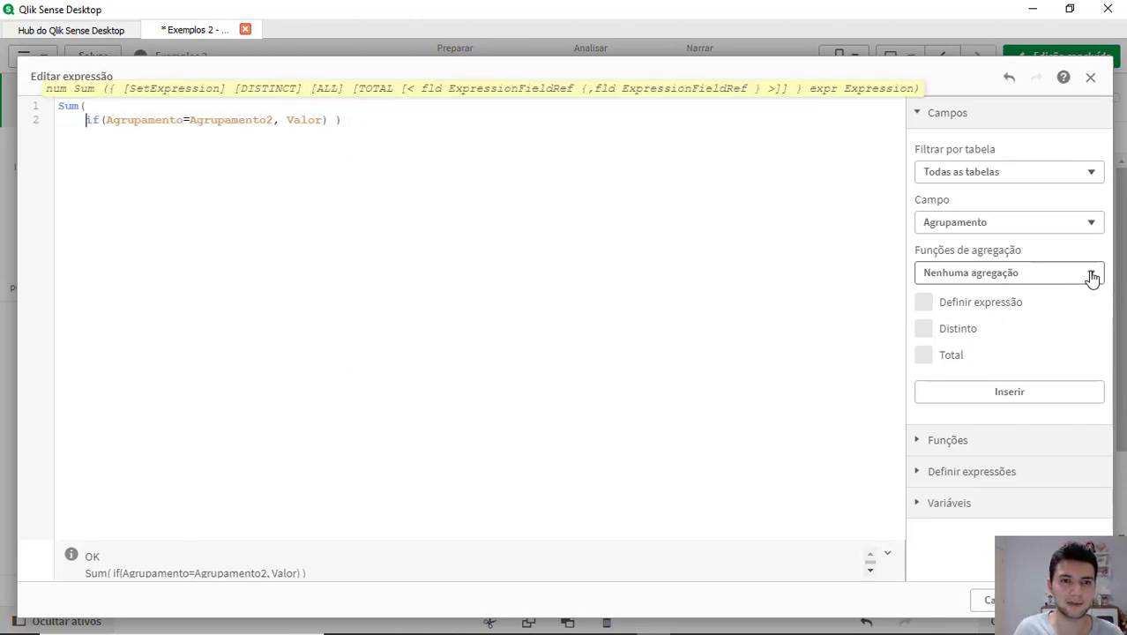
key(End)
key(Left)
key(Return)
key(BackSpace)
Move the if condition onto its own indented line, leaving blank lines above , Valor)
key(Up)
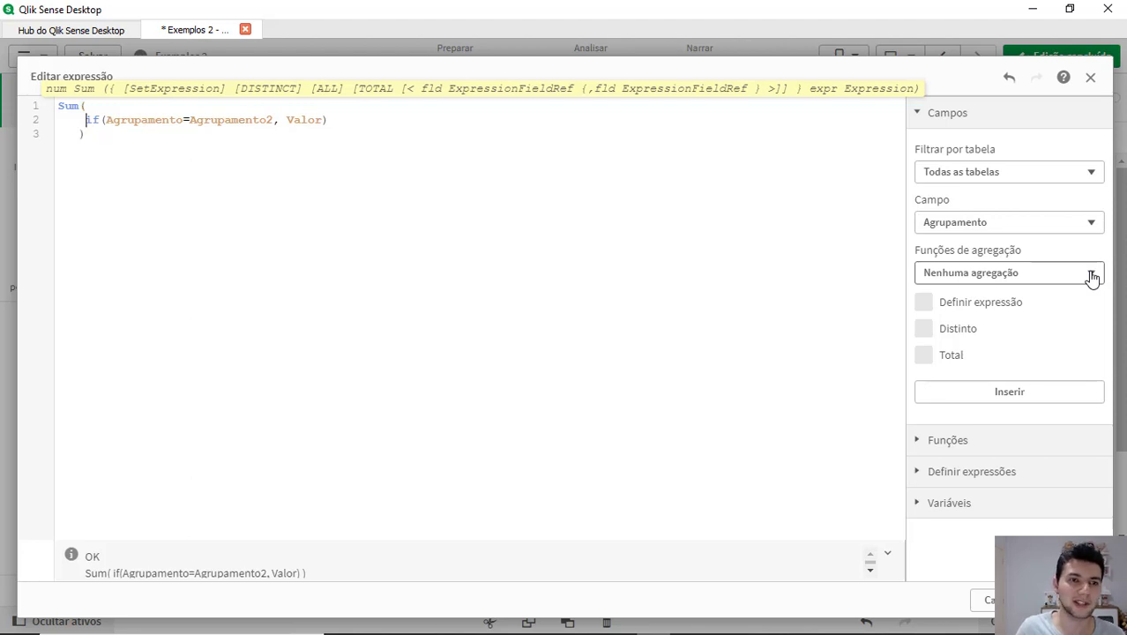
key(Right)
key(Right)
key(Right)
key(Return)
key(Tab)
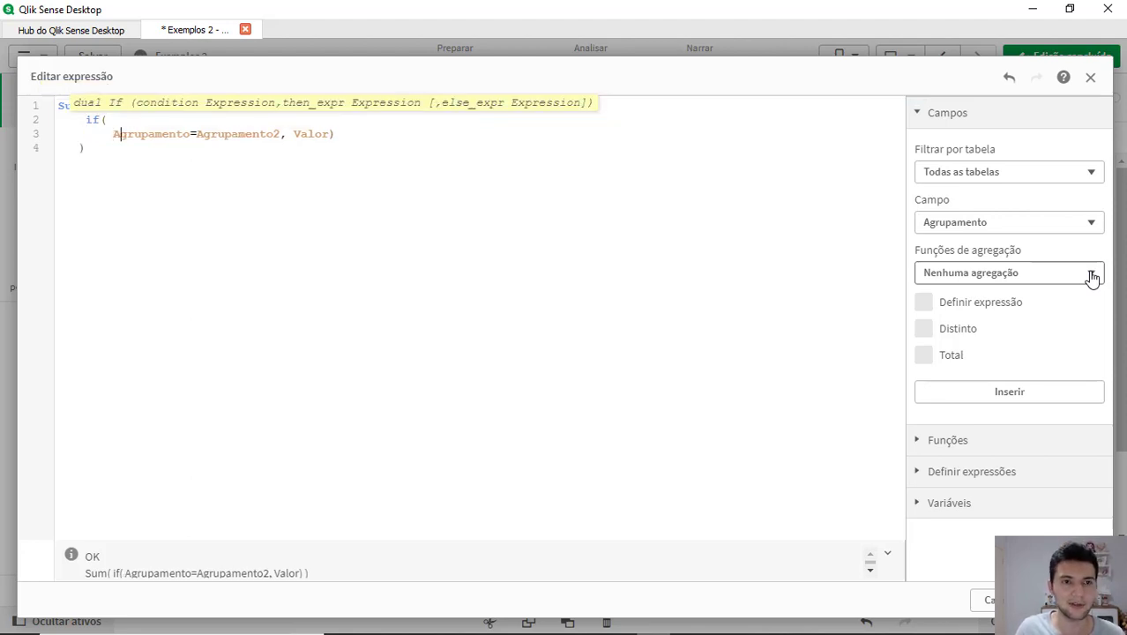
key(Right)
key(Right)
key(Right)
key(Right)
key(Right)
key(Right)
key(Right)
key(Right)
key(Right)
key(Right)
key(Right)
key(Right)
key(Right)
key(Right)
key(Right)
key(Right)
key(Right)
key(Right)
key(Right)
key(Right)
key(Return)
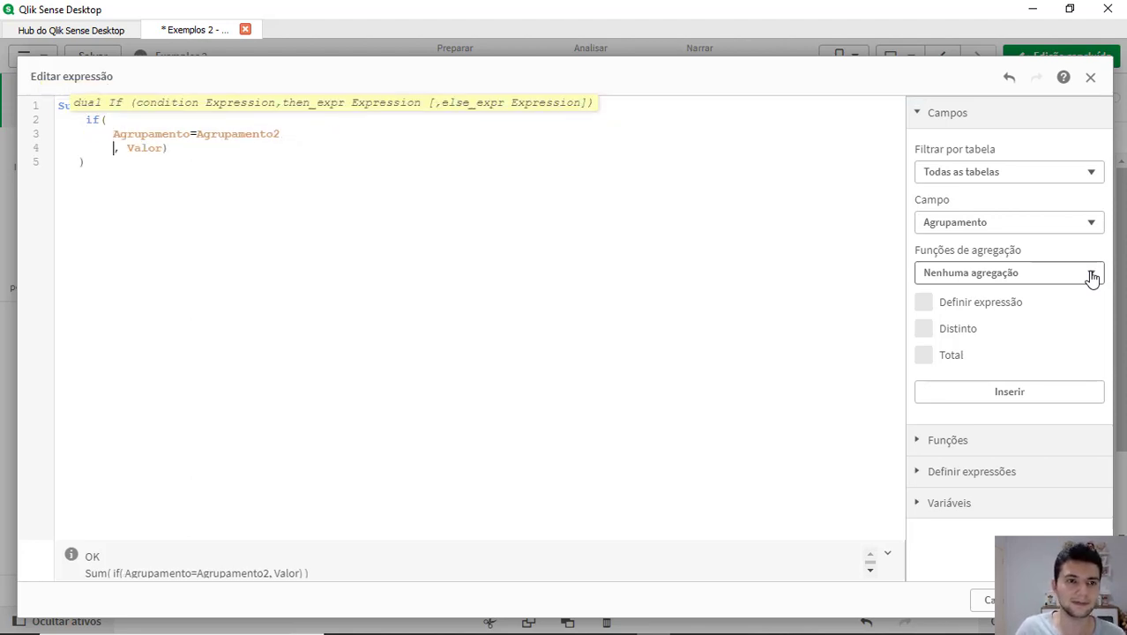
key(Return)
key(Up)
key(Return)
key(Up)
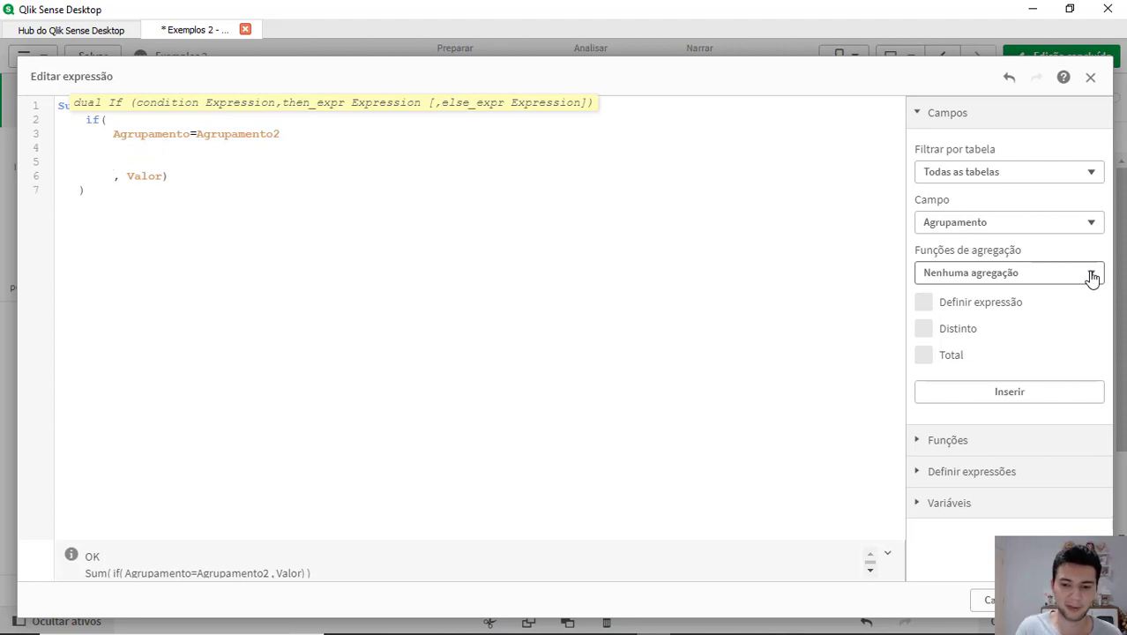
Add AND WildMatch(Agrupamento,'*a*')>0 to the if condition
text(AN)
text(D)
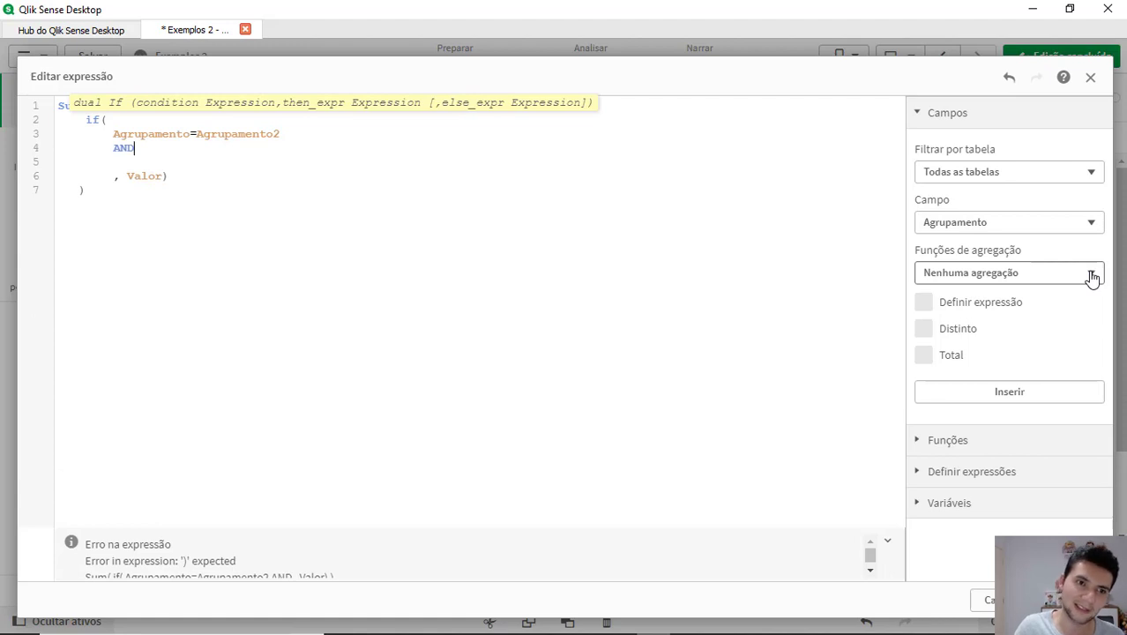
key(Return)
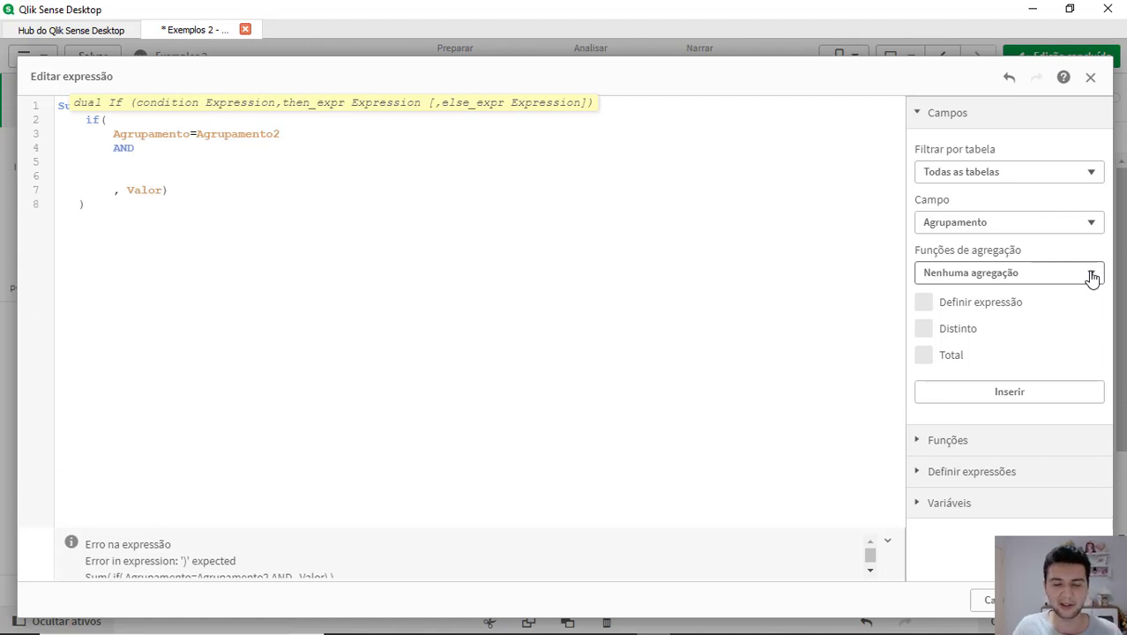
text(WildMatch)
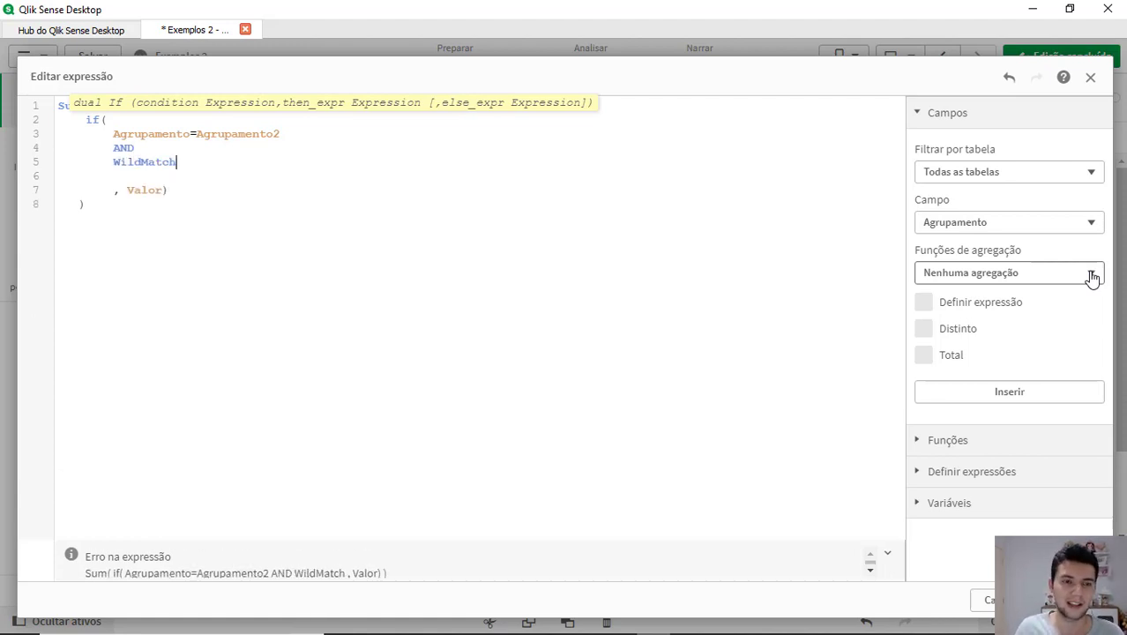
text((agru)
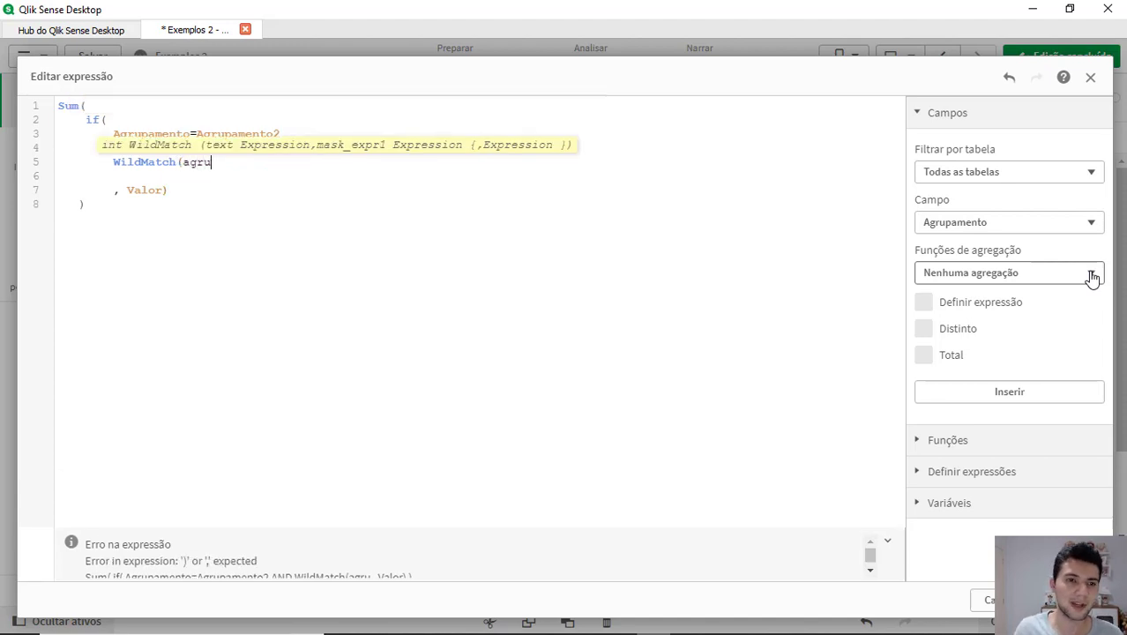
key(Return)
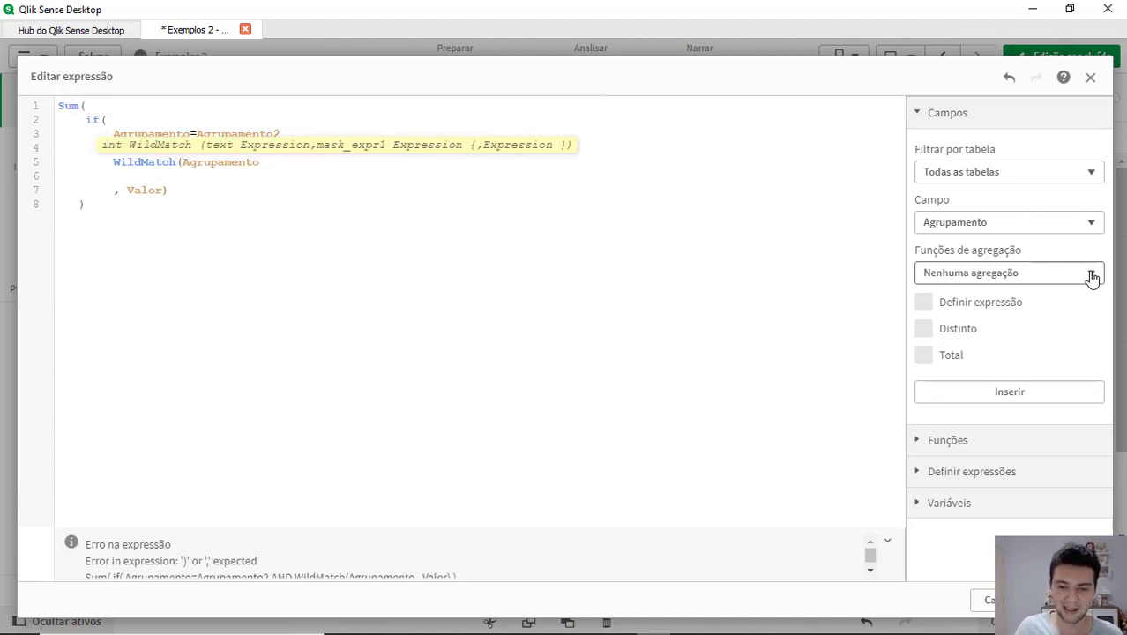
text(,)
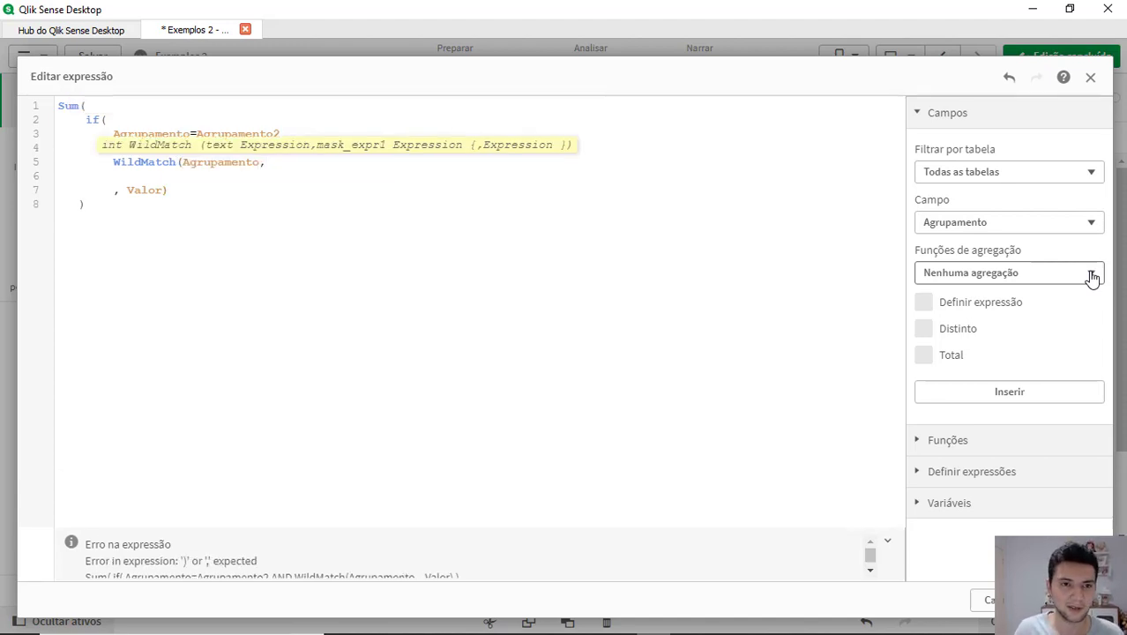
text( ')
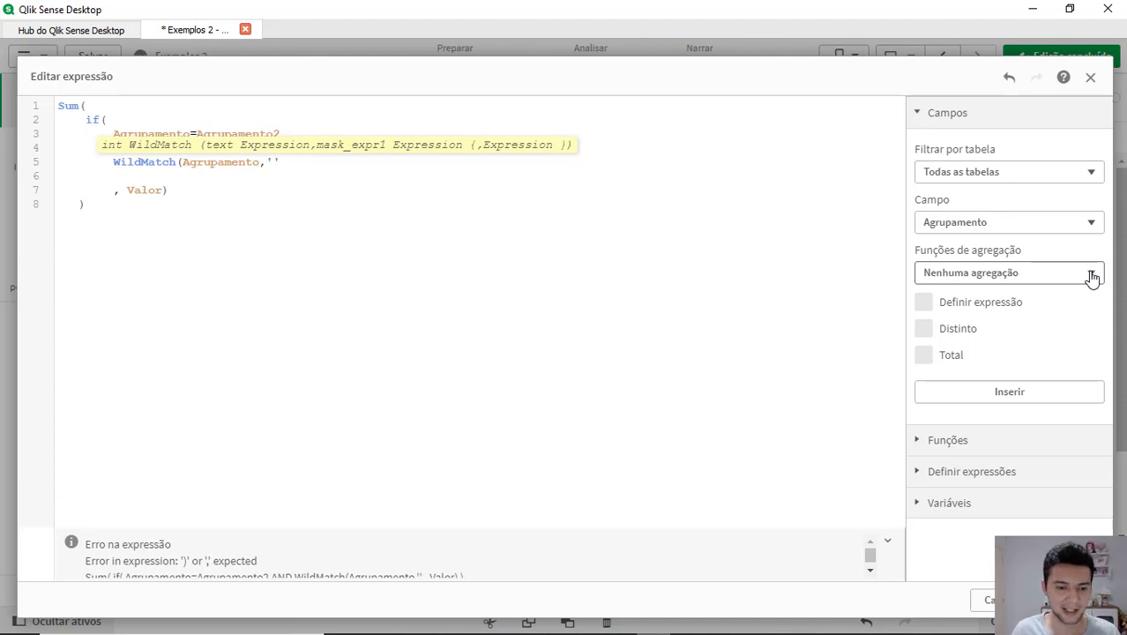
text(**)
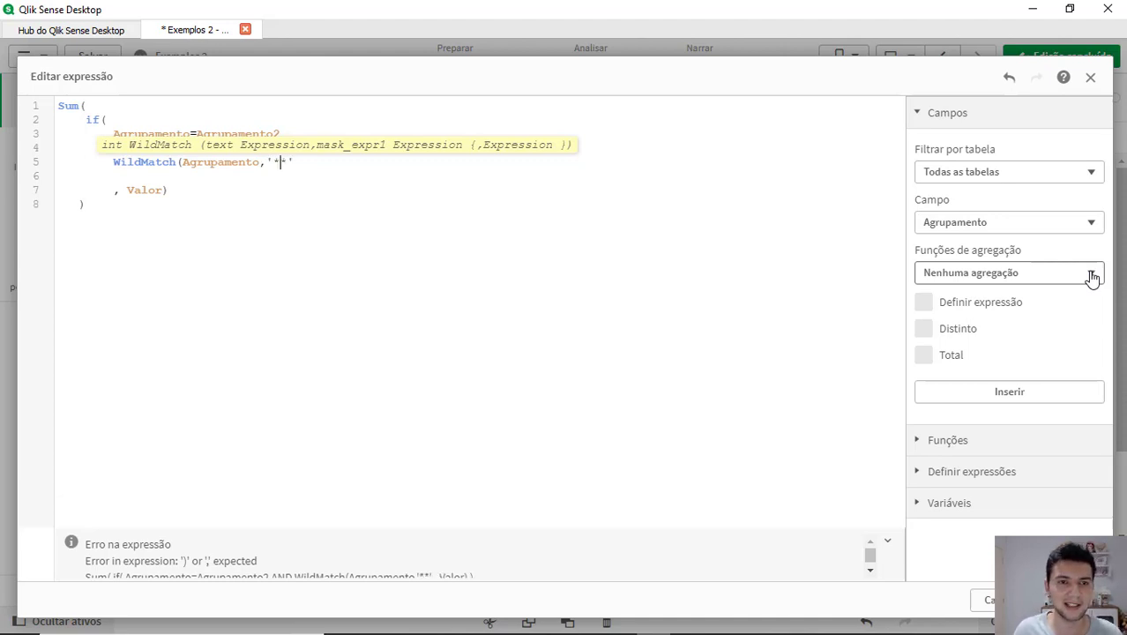
key(Left)
text(a)
key(Left)
key(Left)
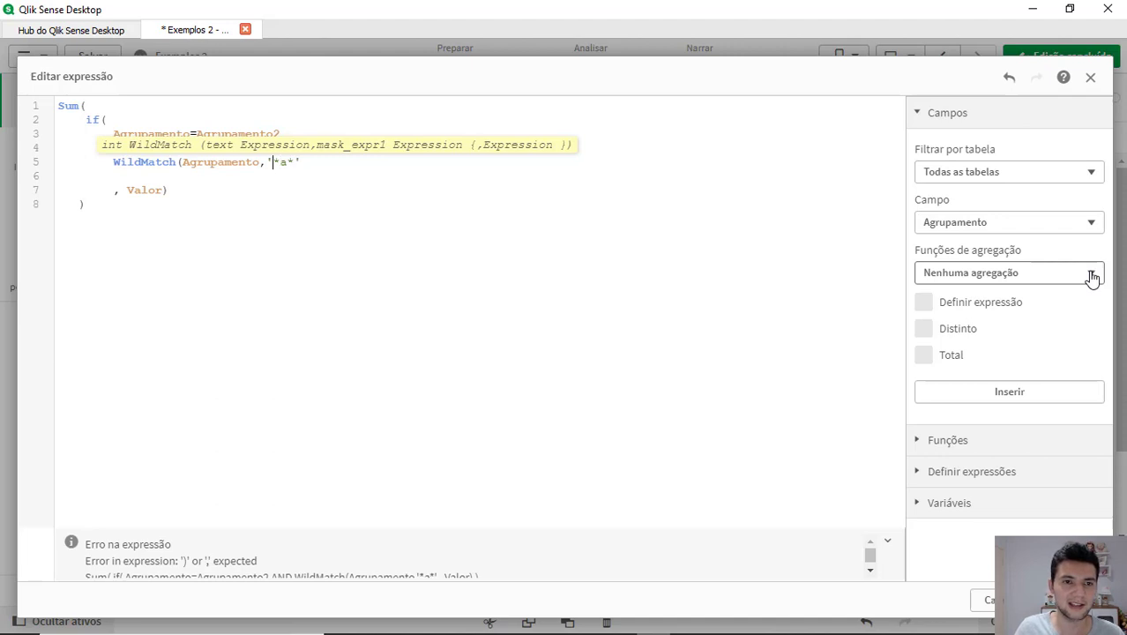
key(Right)
key(Right)
key(Right)
key(Right)
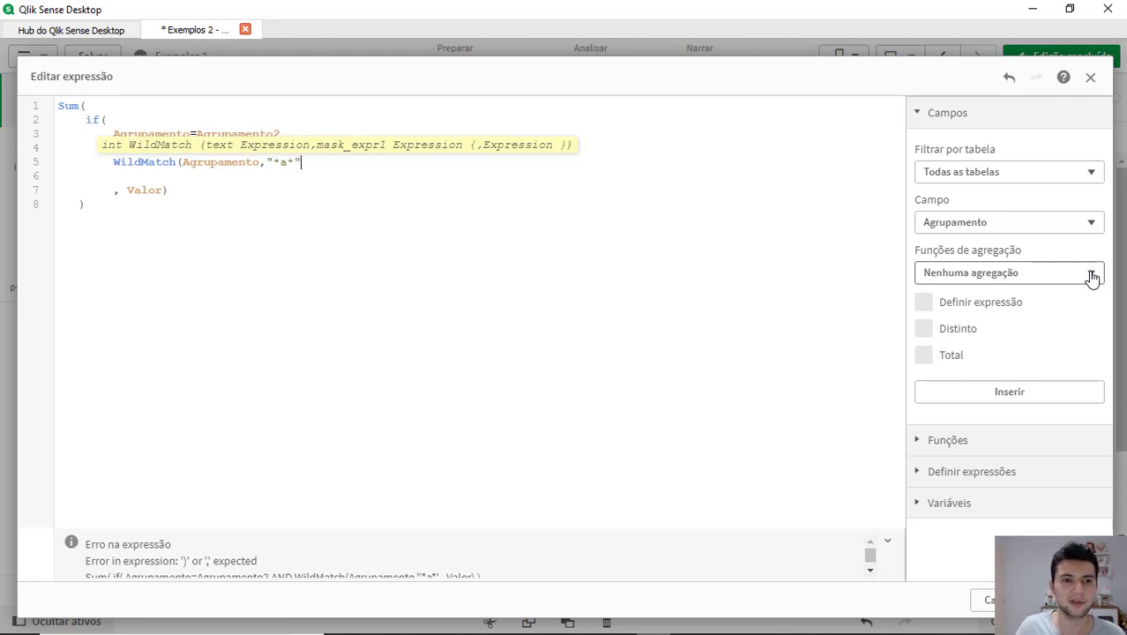
text())
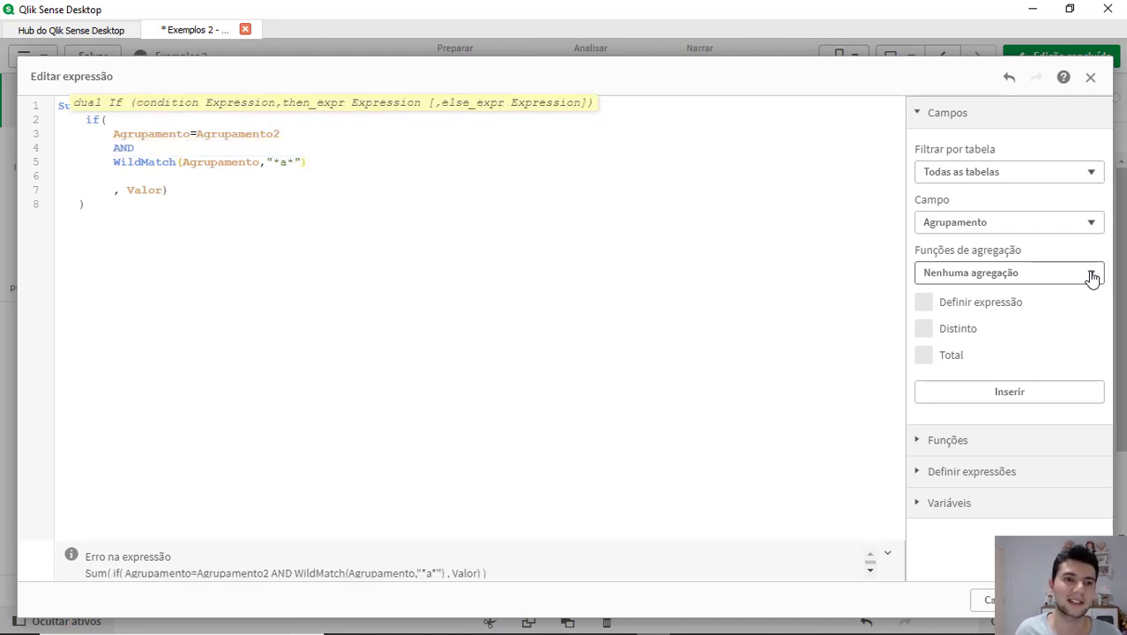
text(>)
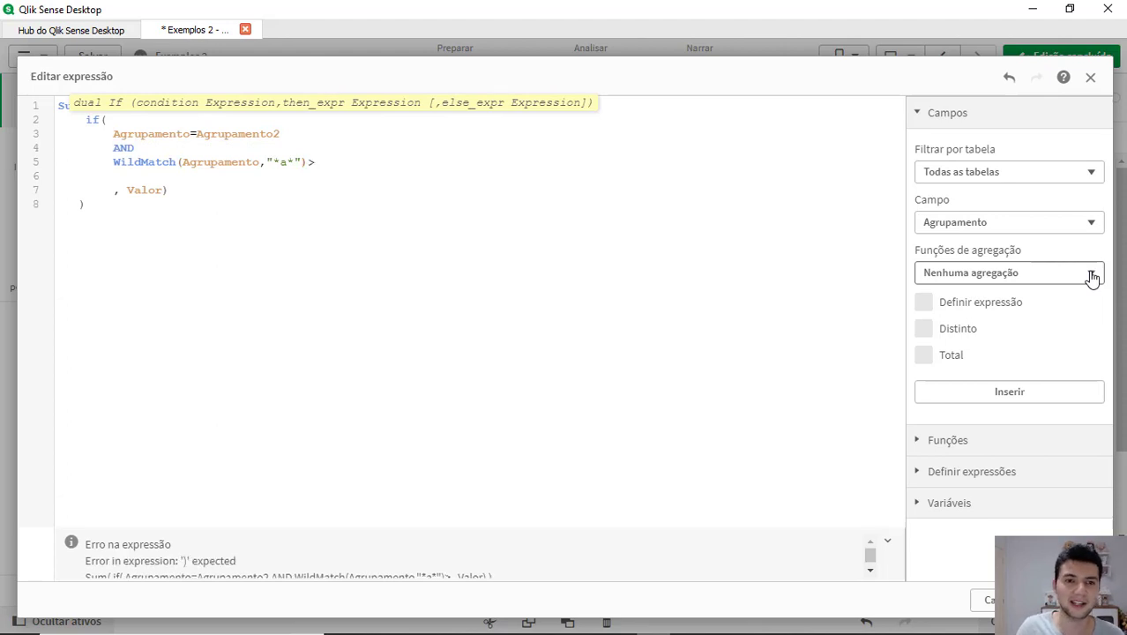
text(0)
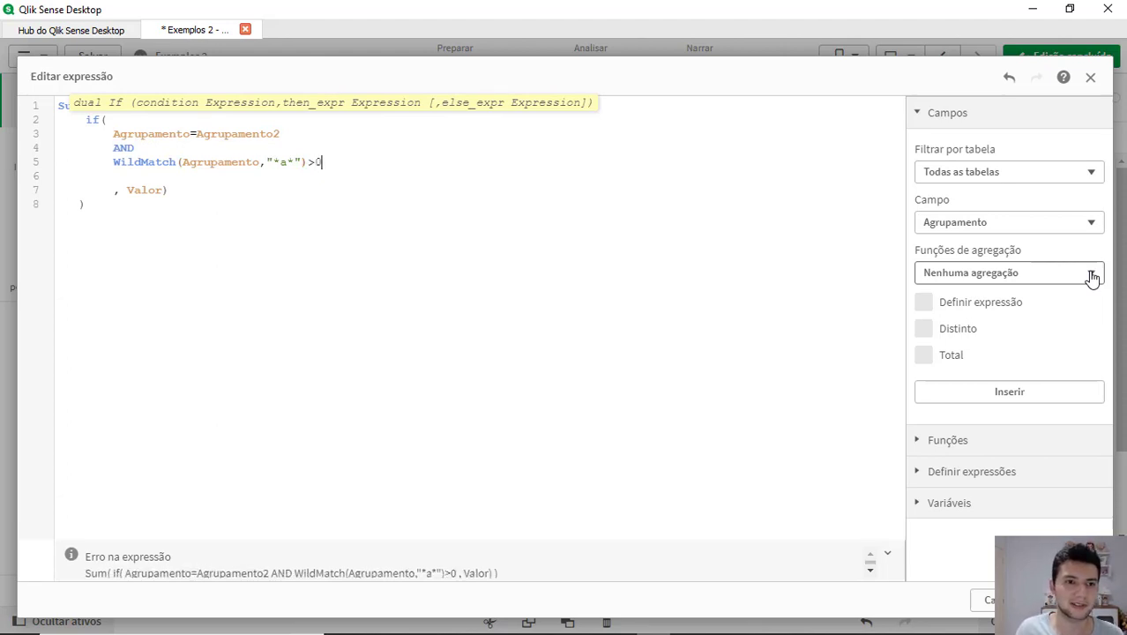
Insert a blank line after AND in the condition
key(Left)
key(Up)
key(Up)
key(Down)
key(Down)
key(Down)
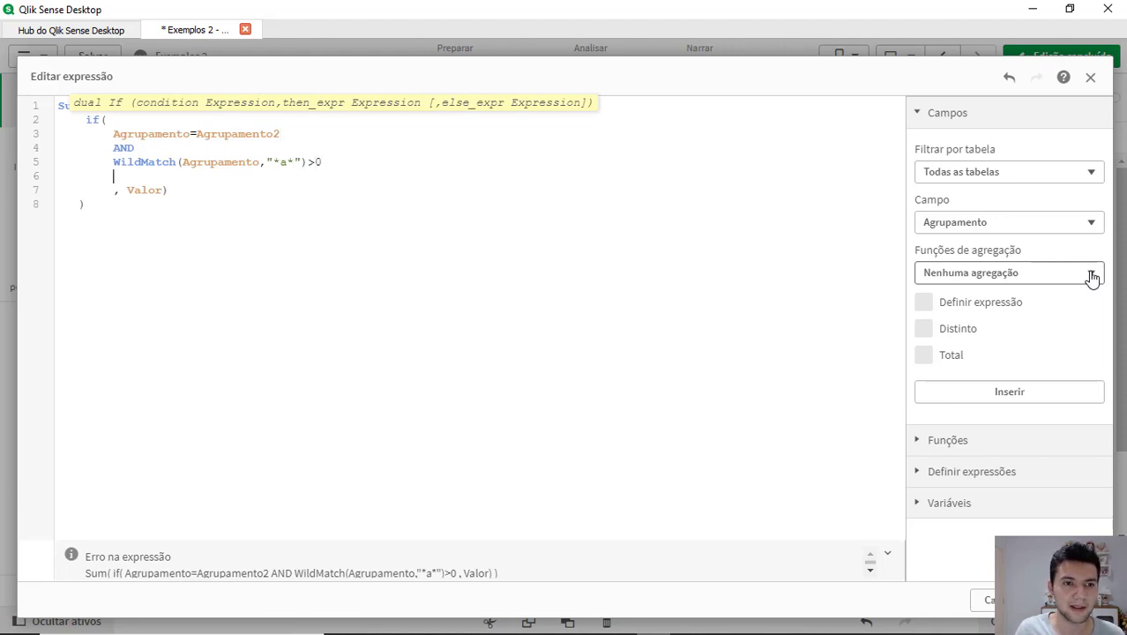
key(Up)
key(Left)
key(Up)
key(Up)
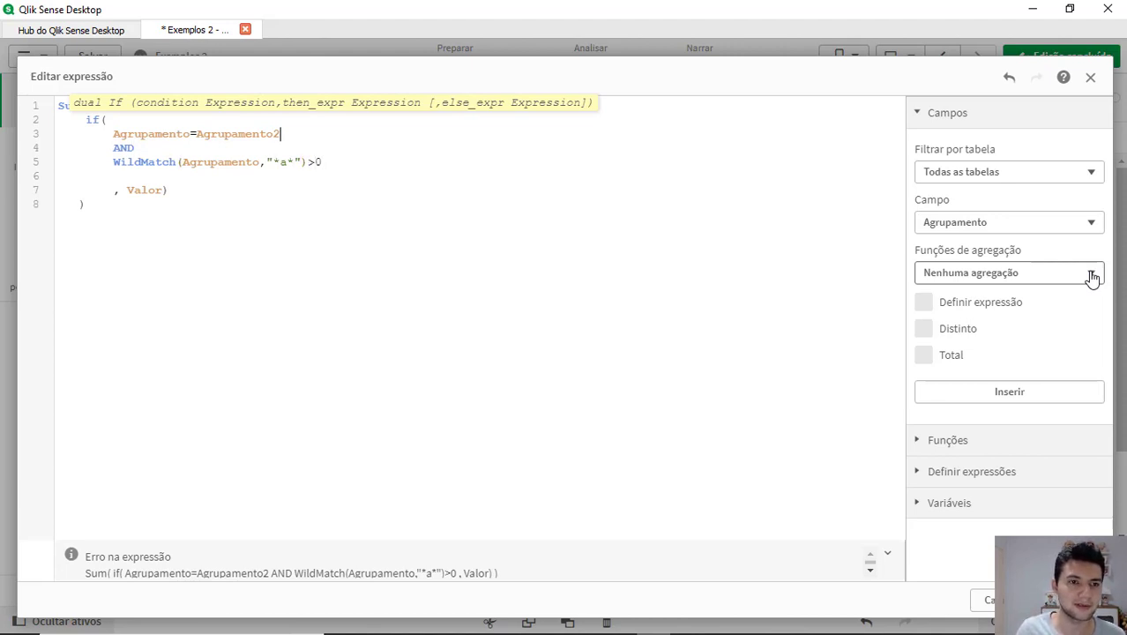
key(Down)
key(Down)
key(Up)
key(Return)
key(Down)
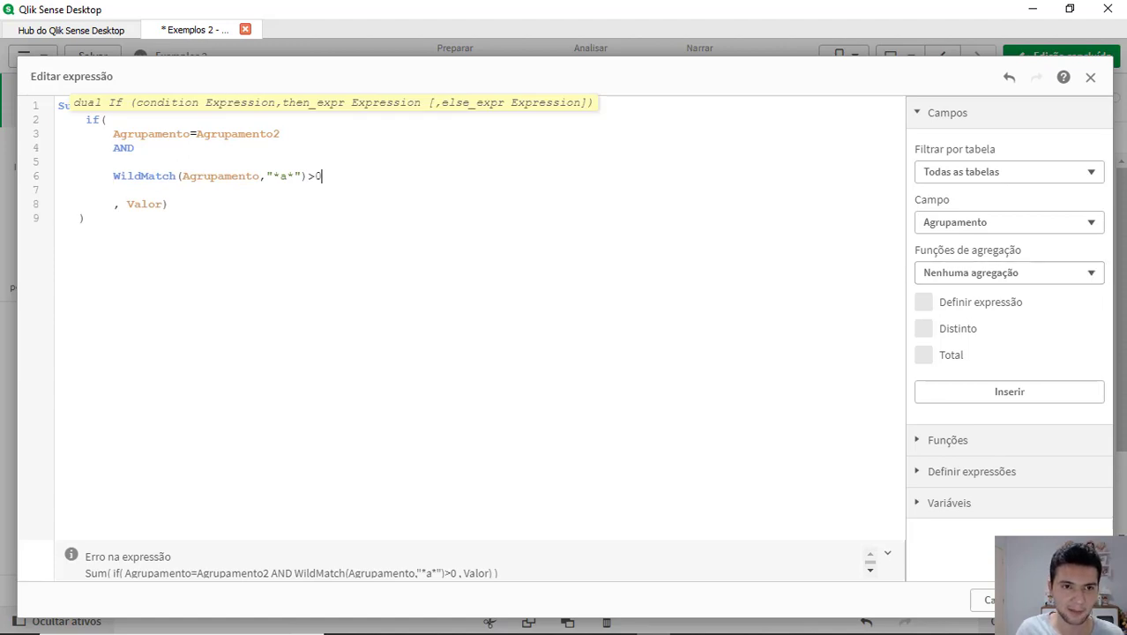
Switch the *a* pattern to single quotes and check the closing bracket
click(199, 218)
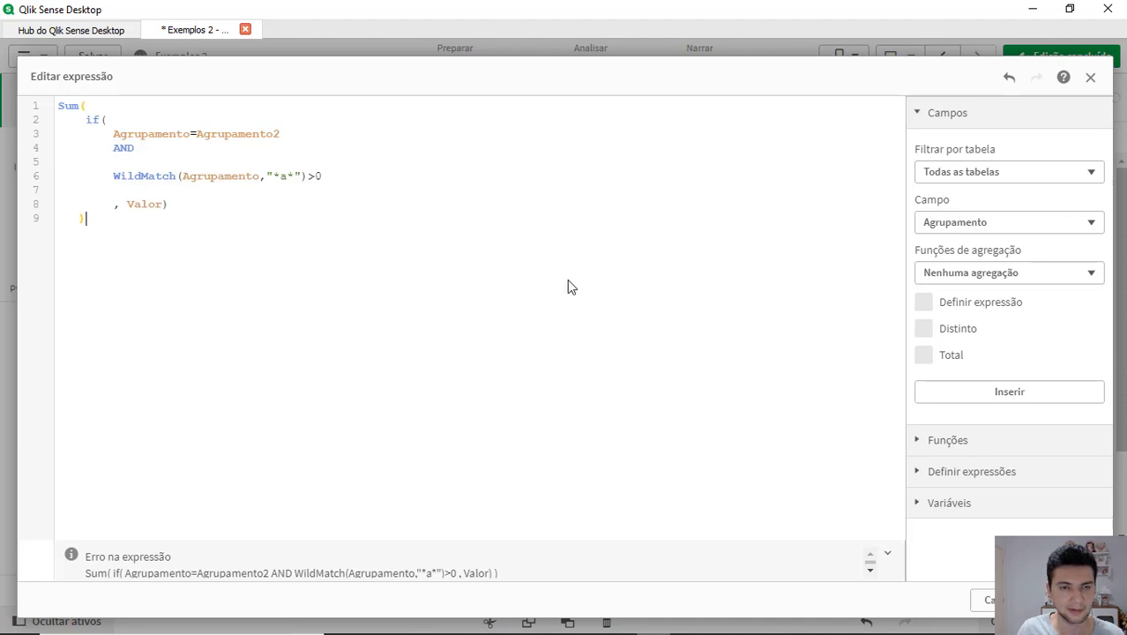
click(274, 177)
key(BackSpace)
text(')
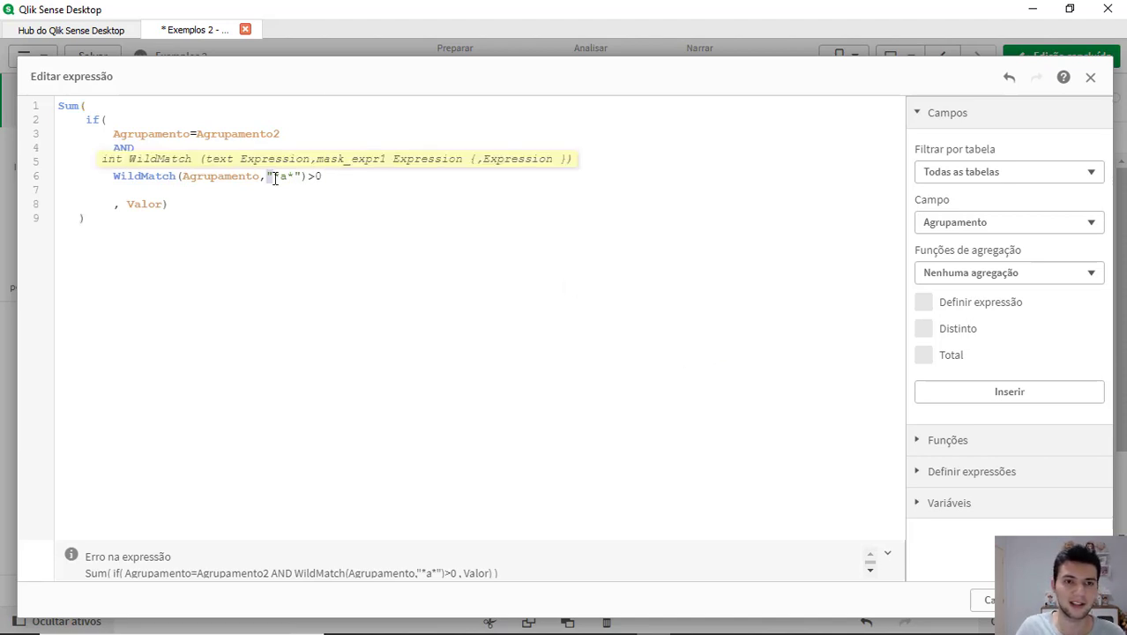
key(Right)
key(Right)
key(Right)
key(Delete)
text(')
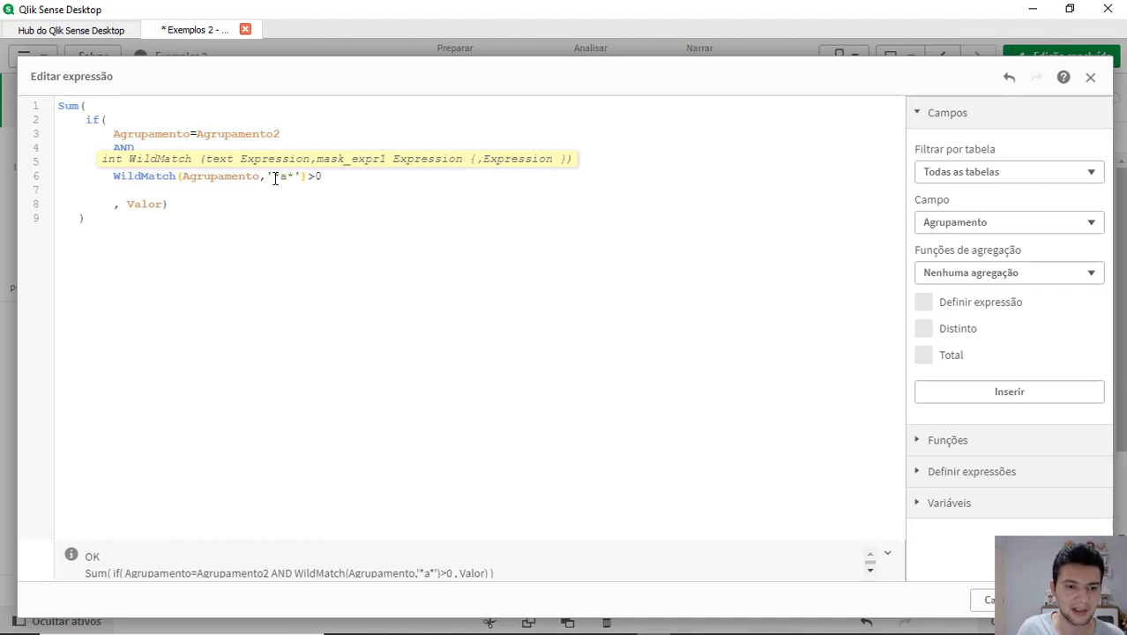
click(397, 312)
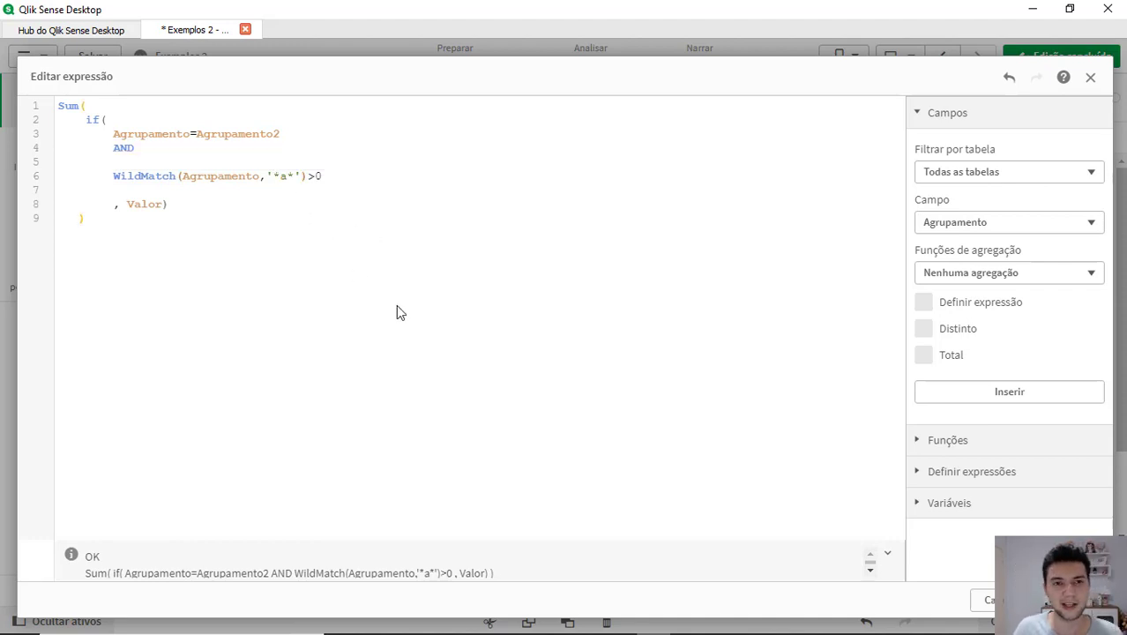
Apply the AND version, then replace AND with OR in the reopened expression
click(1072, 600)
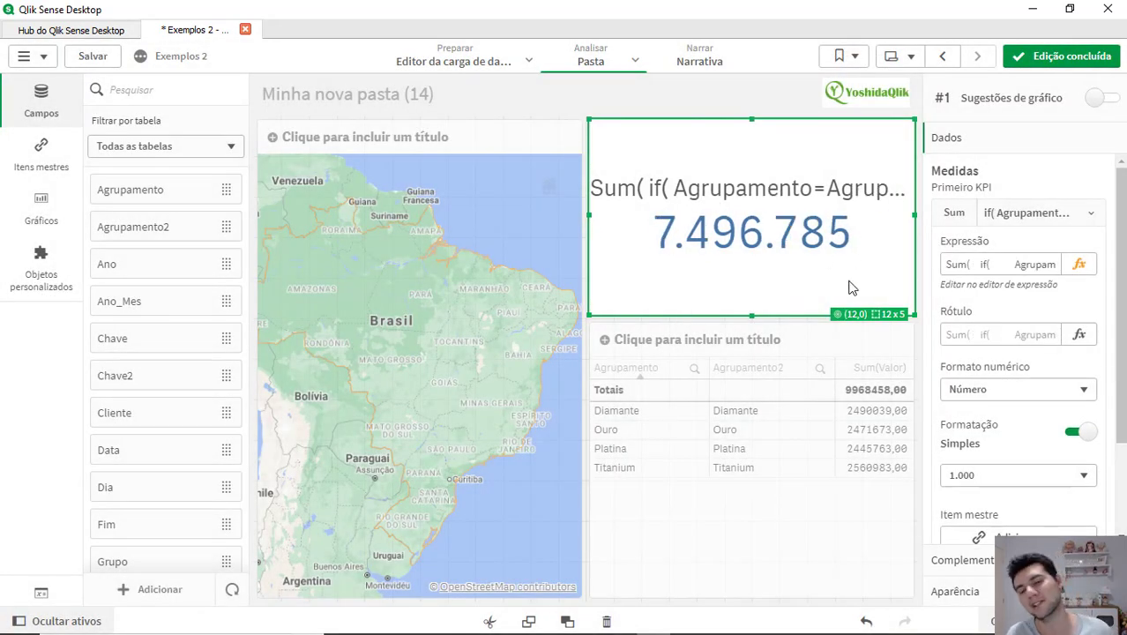
click(1077, 264)
double_click(124, 148)
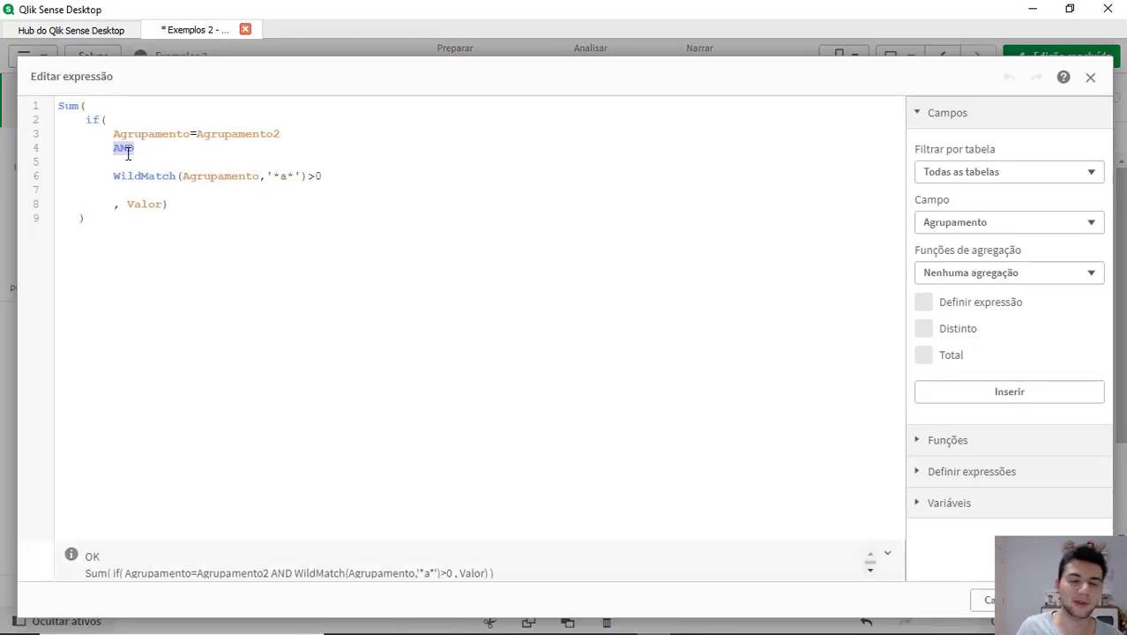
key(Return)
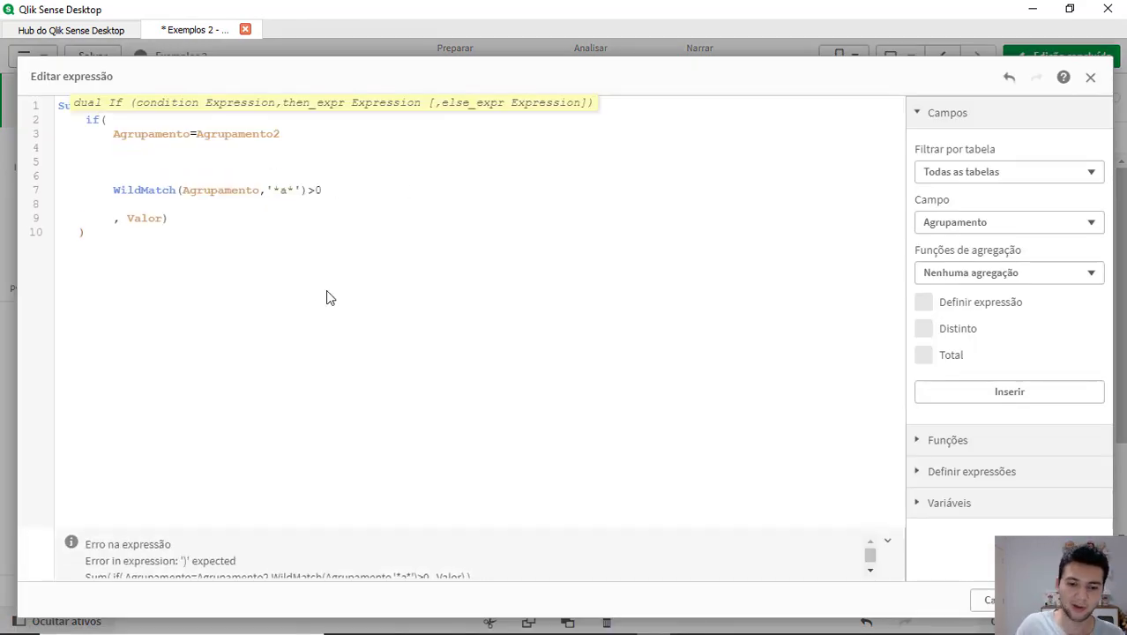
text(OR)
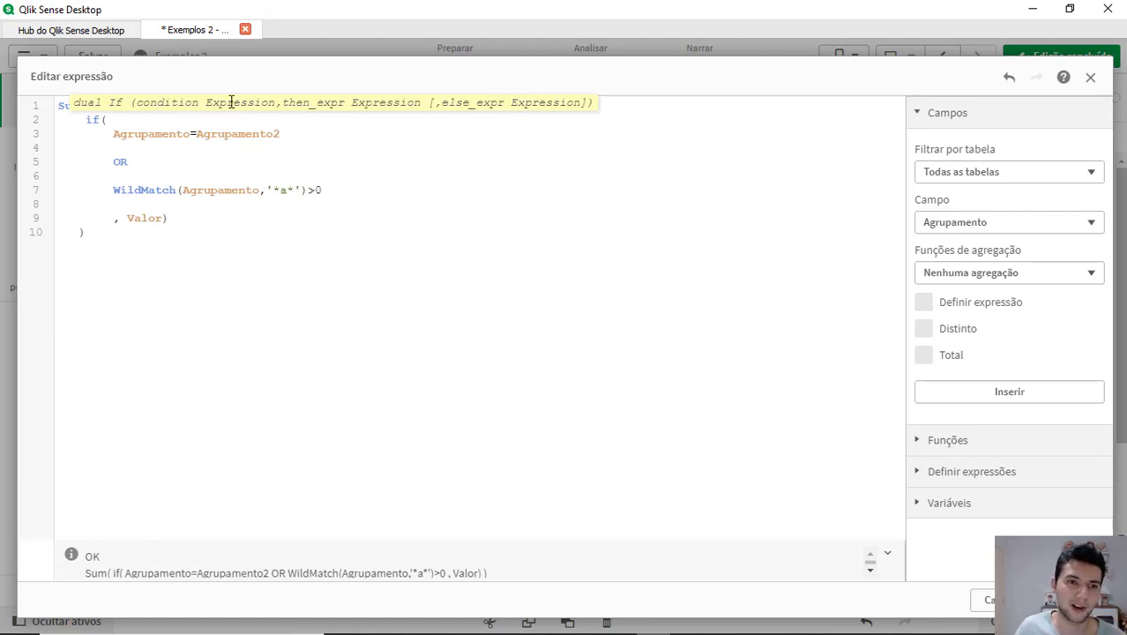
Review the WildMatch condition and apply the OR expression, giving 9.968.458
click(200, 192)
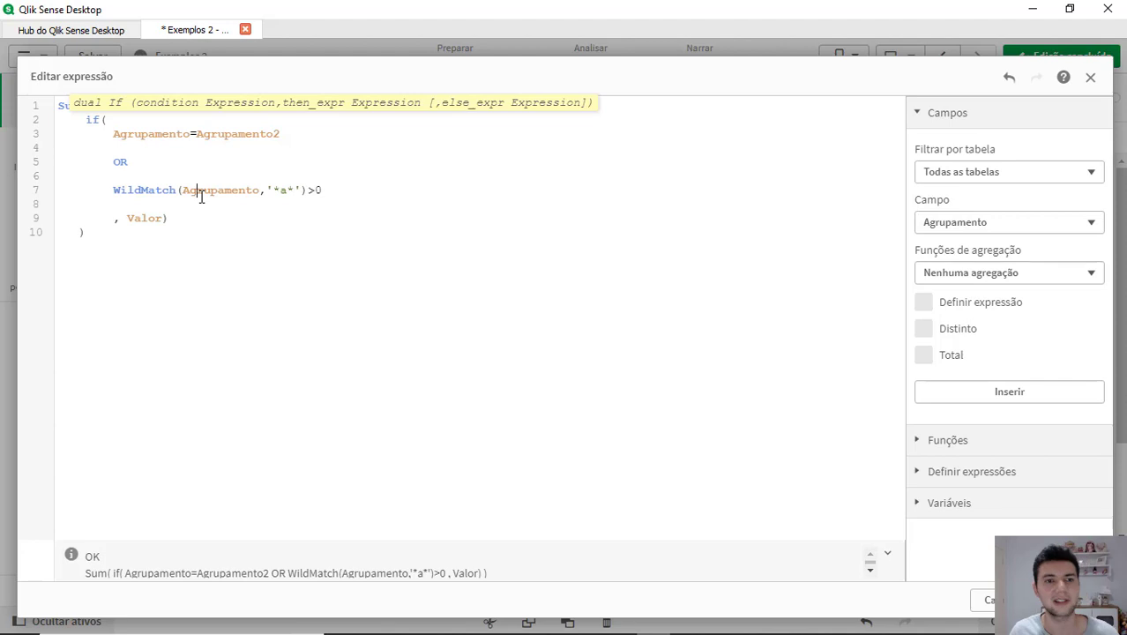
click(327, 192)
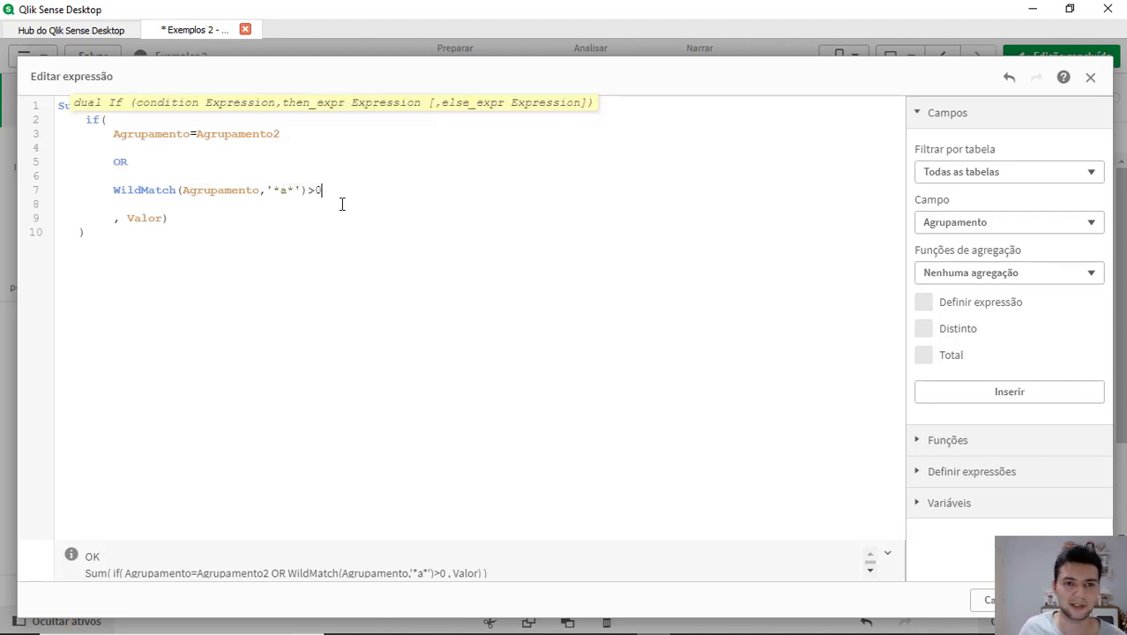
drag(155, 130, 219, 132)
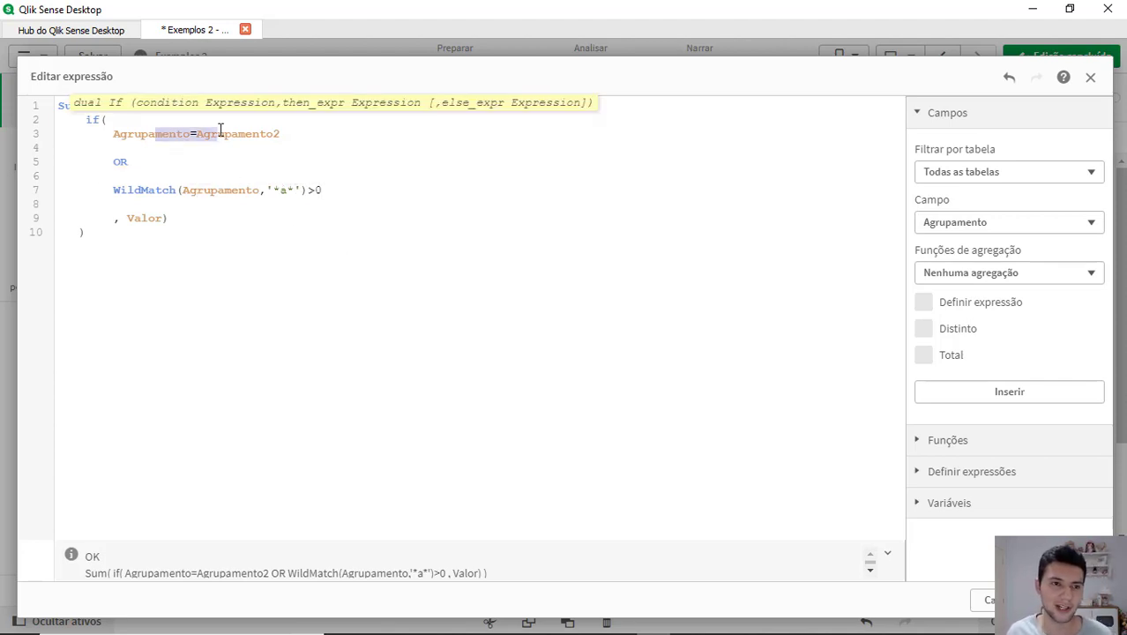
drag(145, 190, 280, 190)
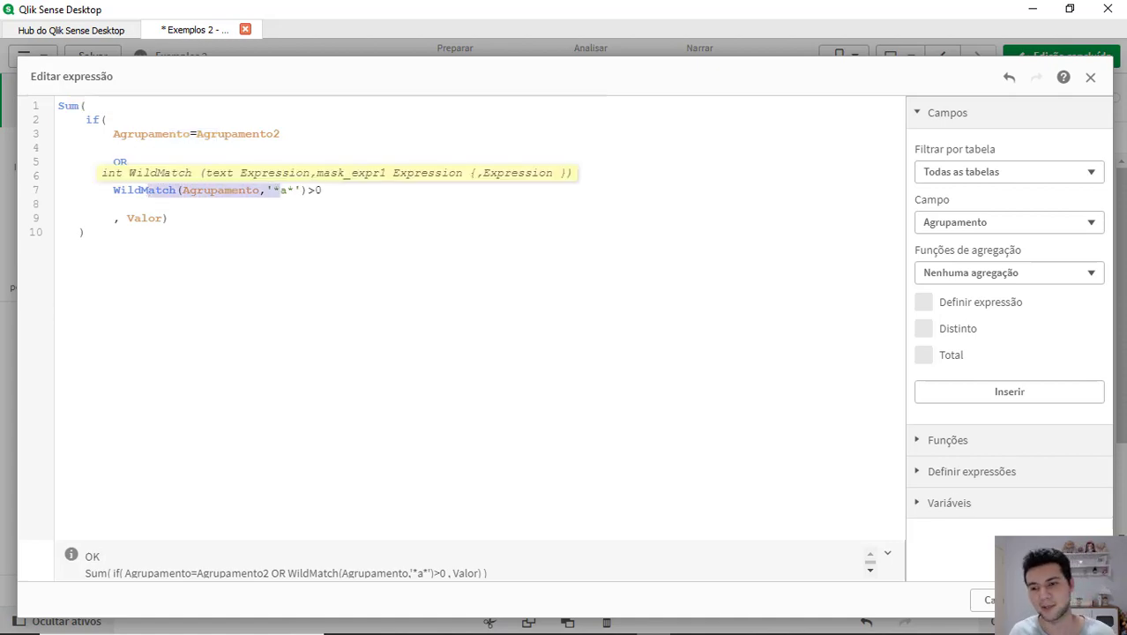
click(1072, 599)
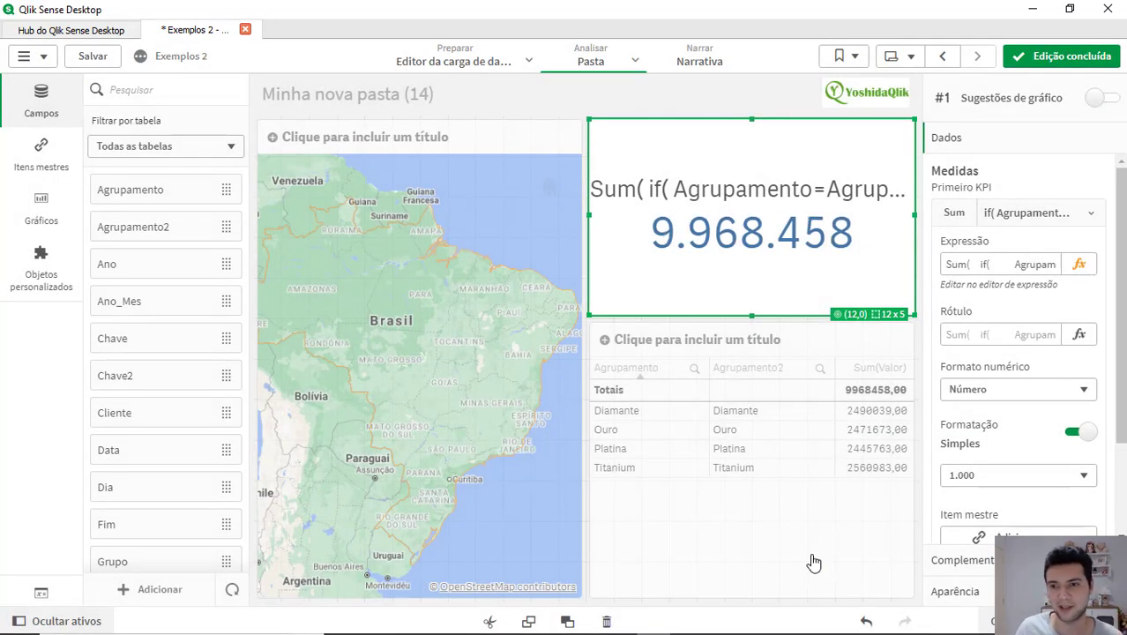
Reopen the KPI expression and point out WildMatch's Agrupamento and '*a*' arguments
click(1078, 265)
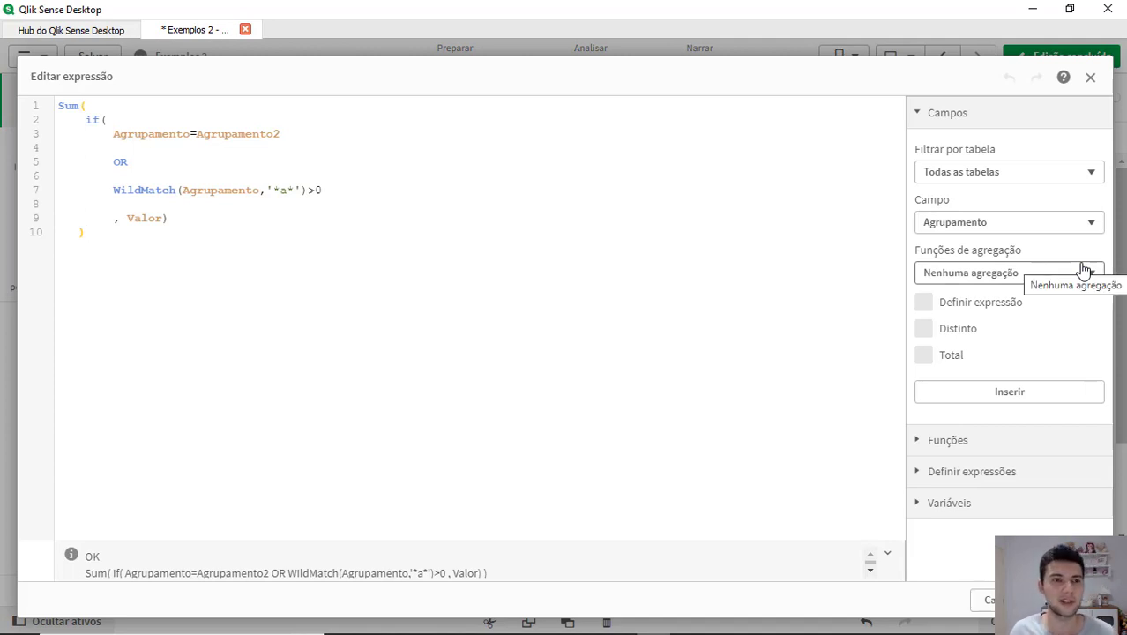
click(218, 193)
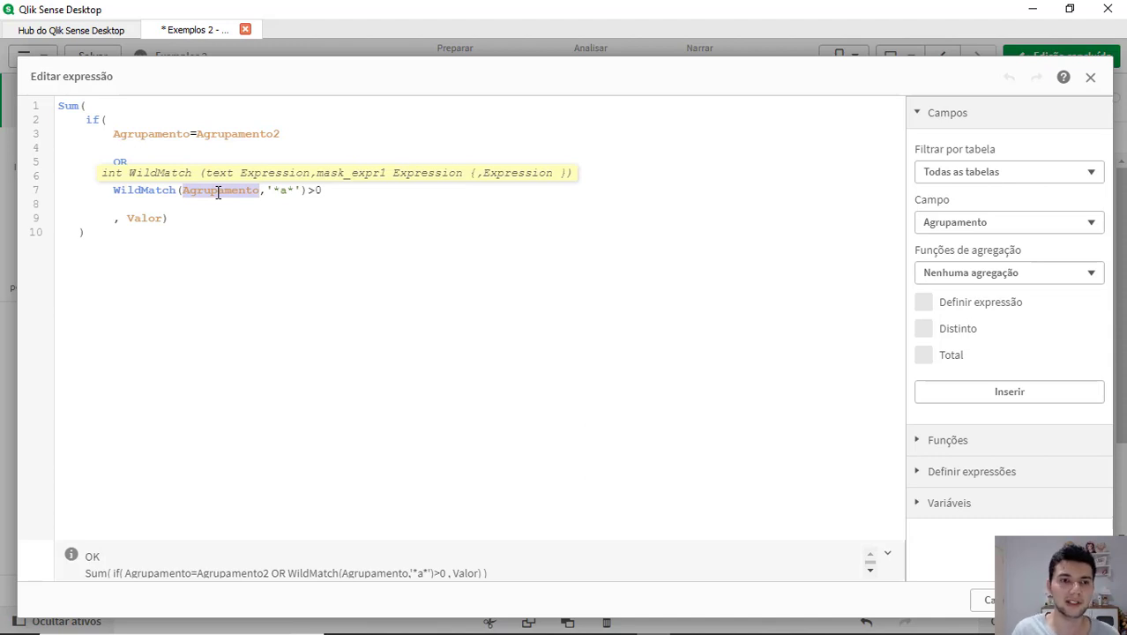
click(285, 192)
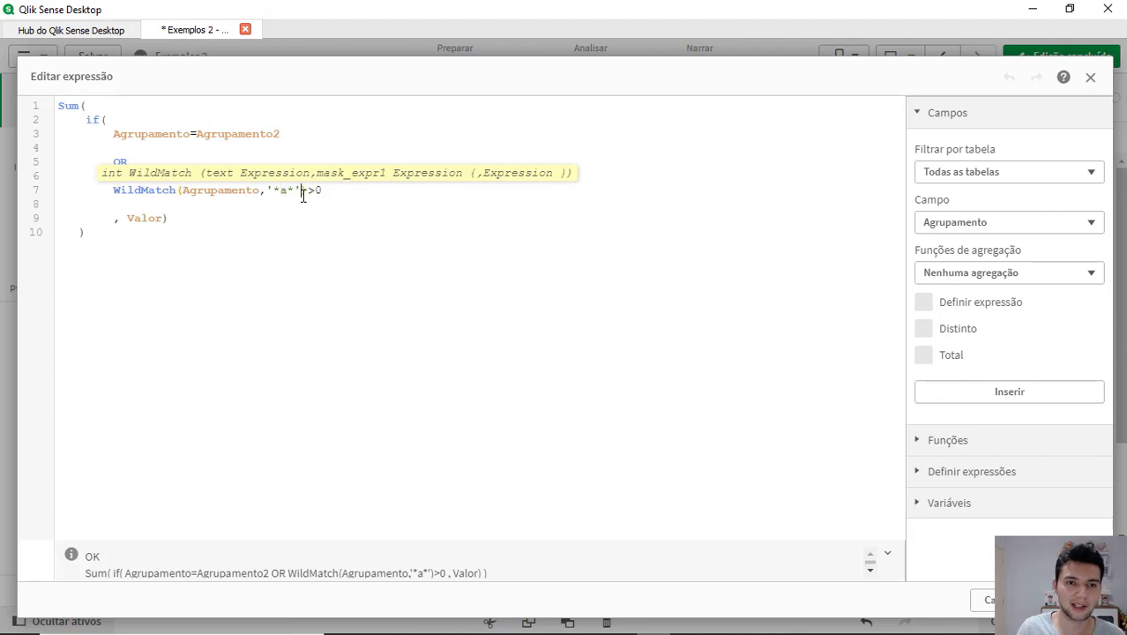
Delete the OR WildMatch condition lines and the leftover blank lines
key(Home)
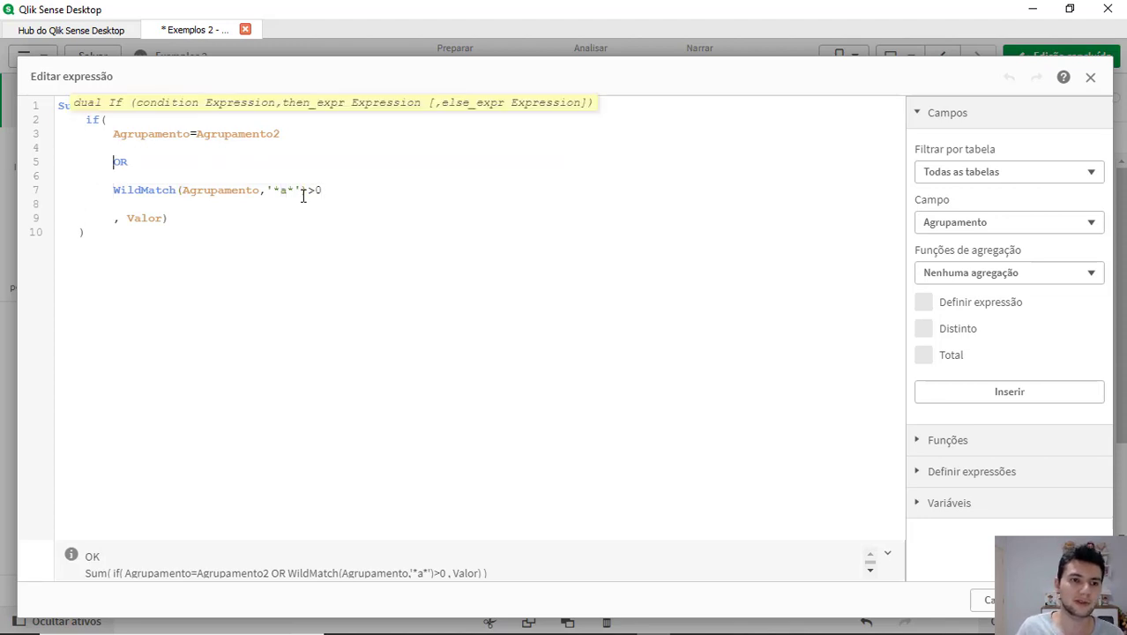
key(shift+Down)
key(shift+Down)
key(shift+End)
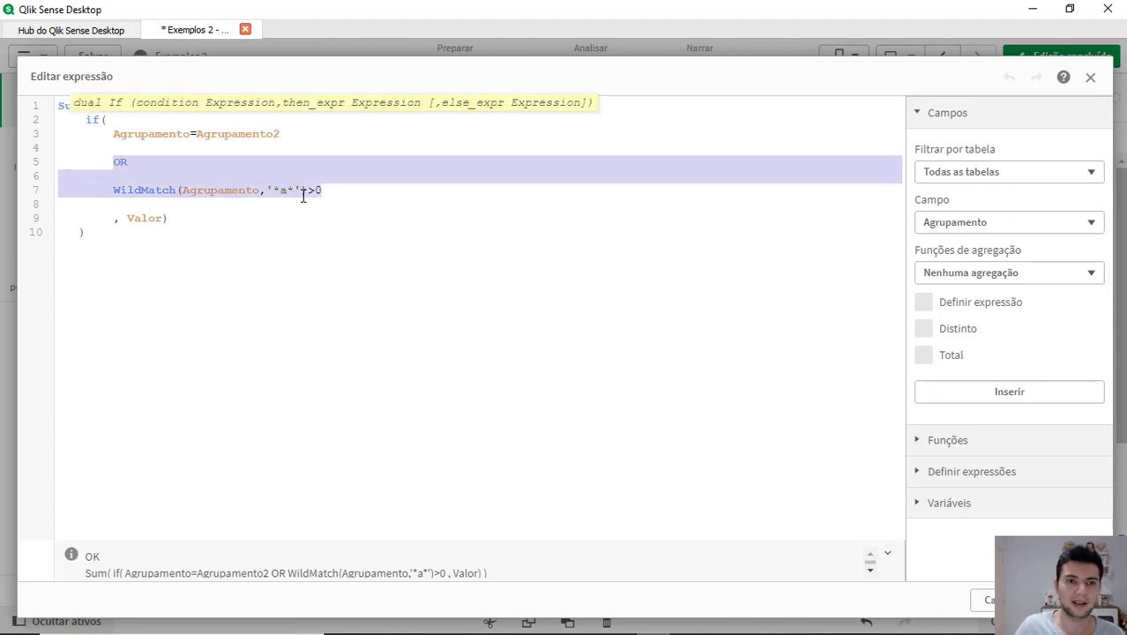
key(Delete)
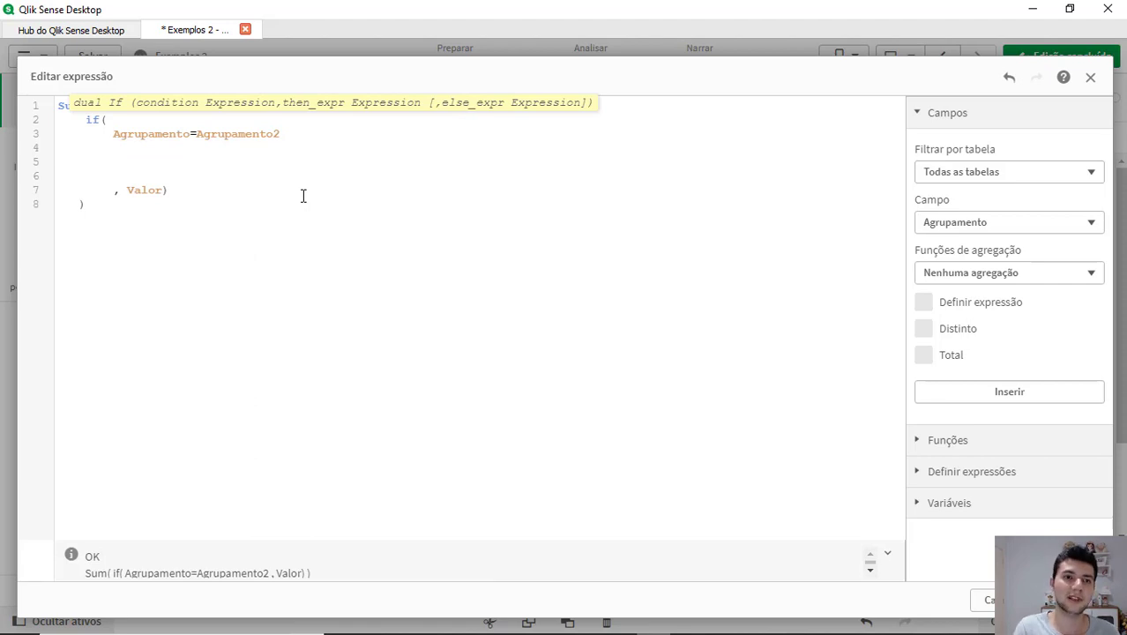
key(shift+Down)
key(shift+Down)
key(shift+Down)
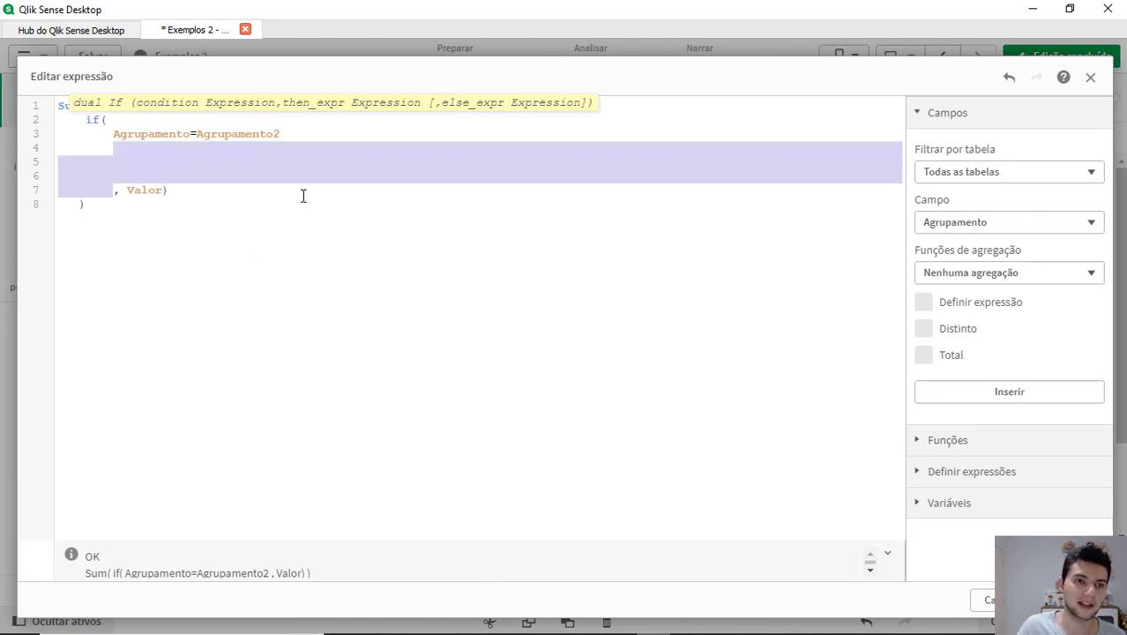
key(Delete)
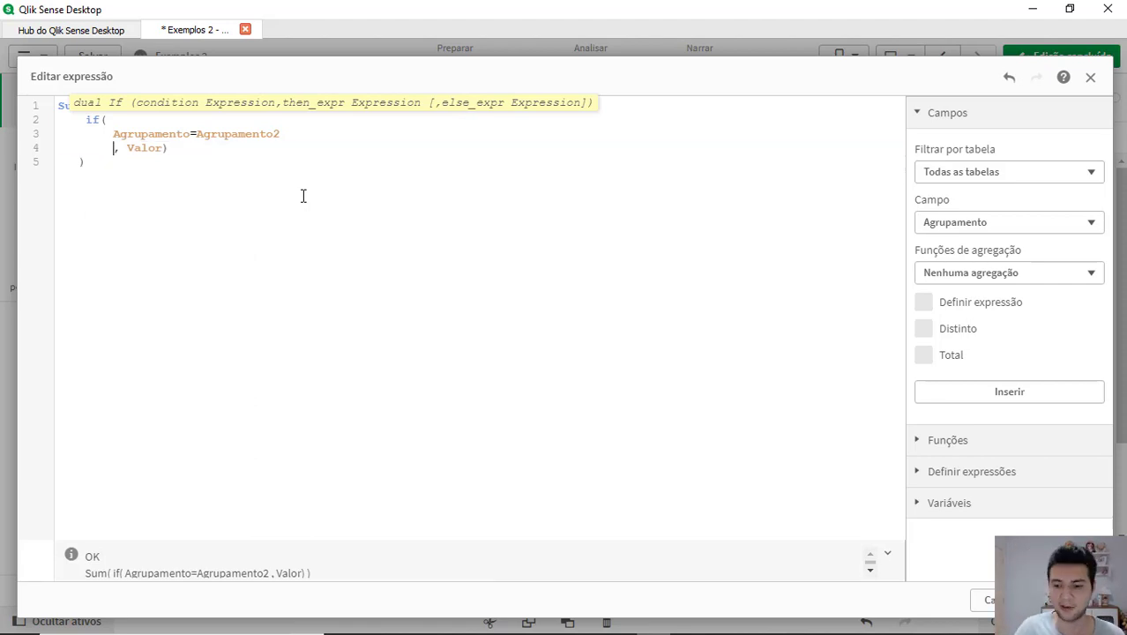
key(Return)
key(Down)
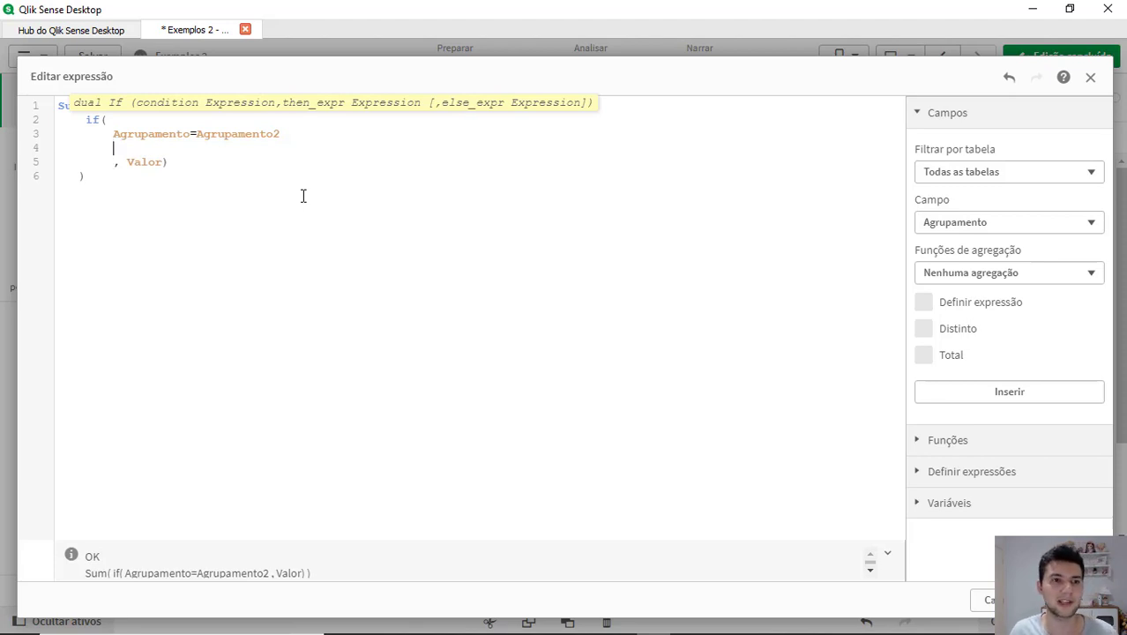
key(Up)
key(Up)
key(Up)
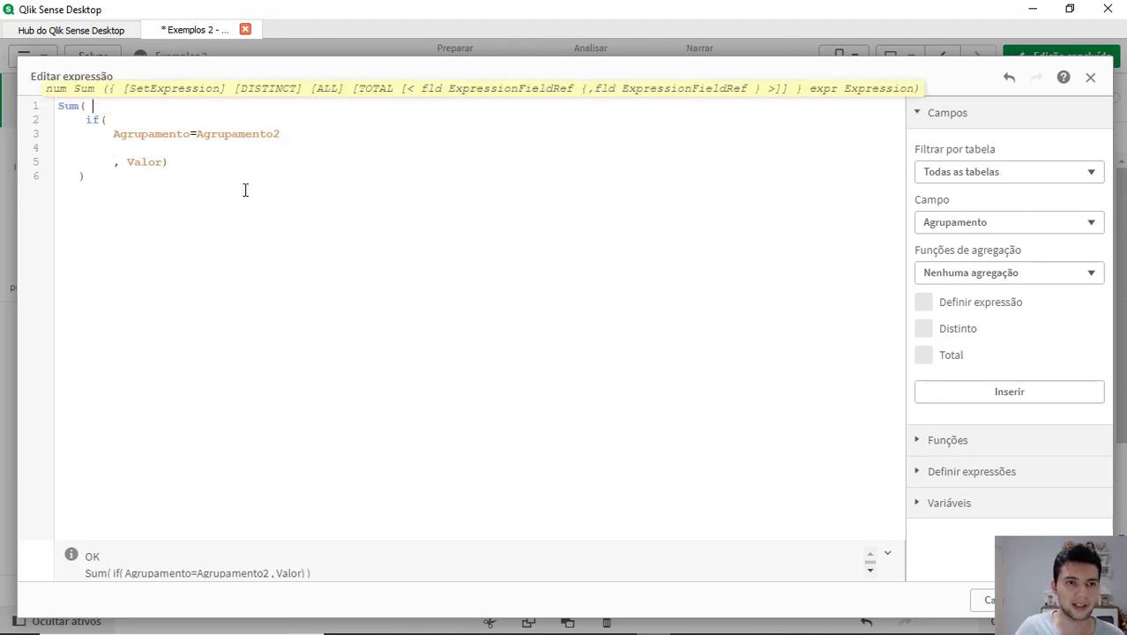
Insert the set {<Agrupamento={"*a*"}>} after Sum( and apply it, showing 7.496.785
key(Return)
key(Return)
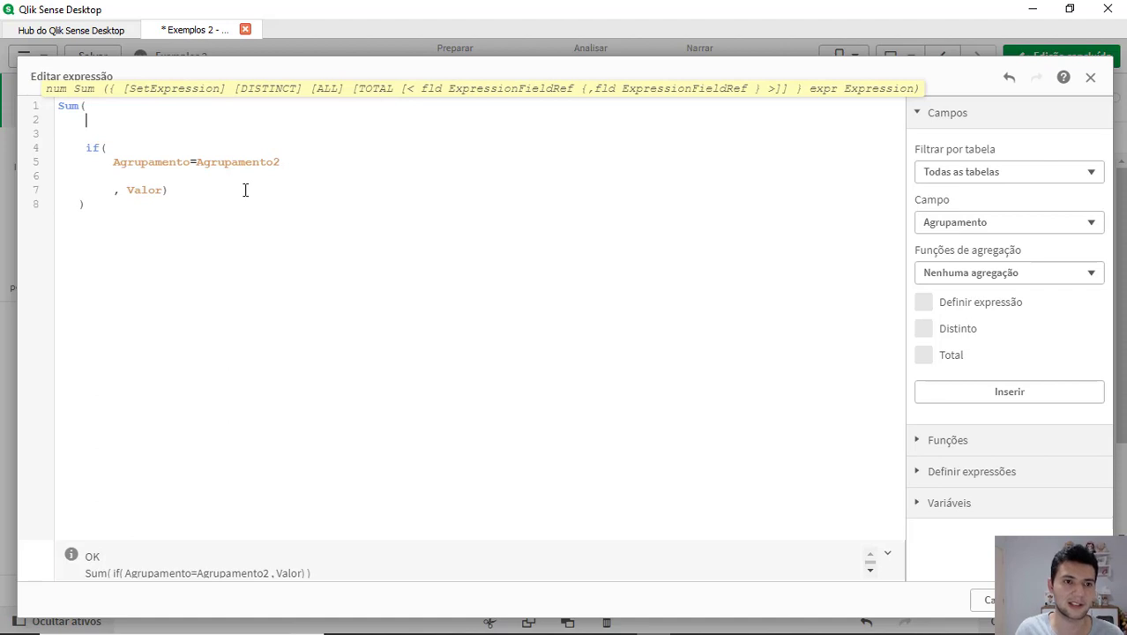
text({<>})
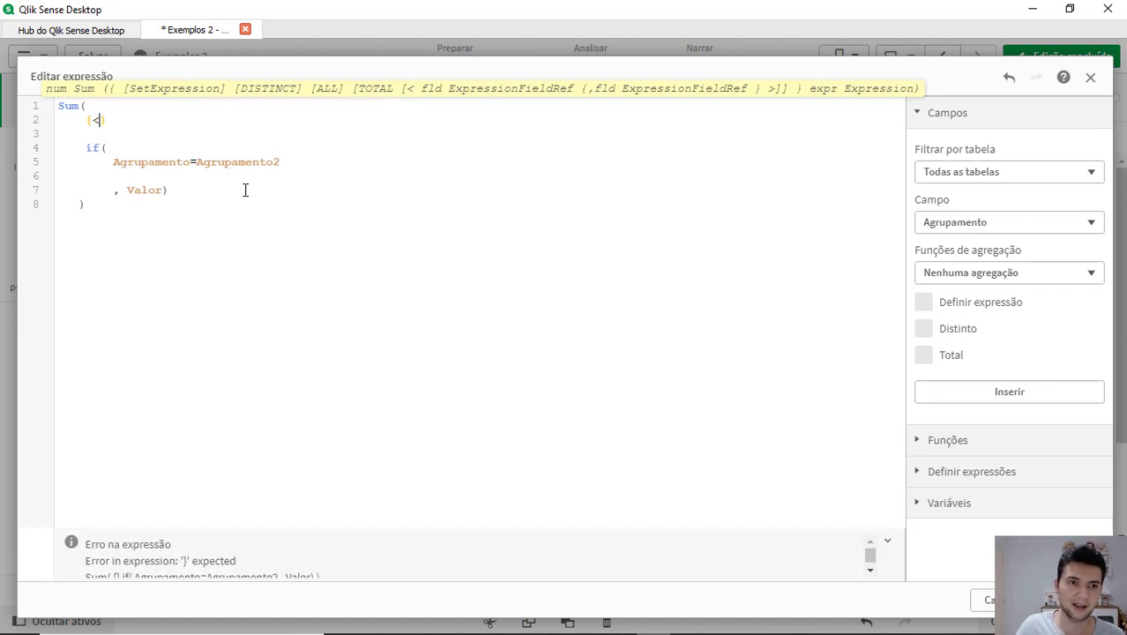
text(agru)
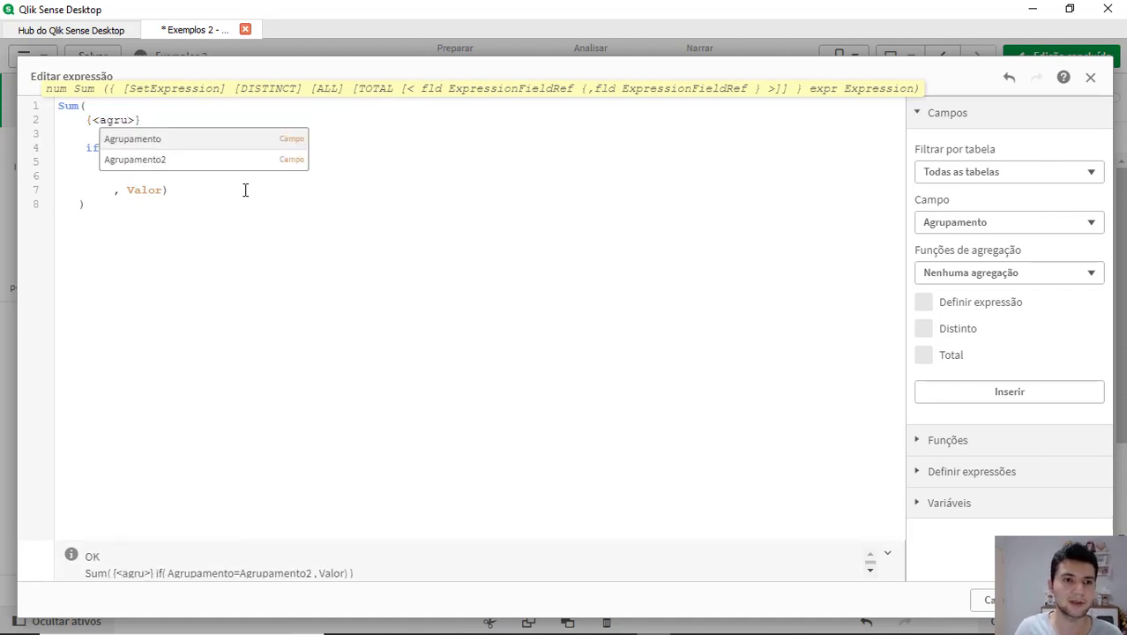
key(Return)
text(={)
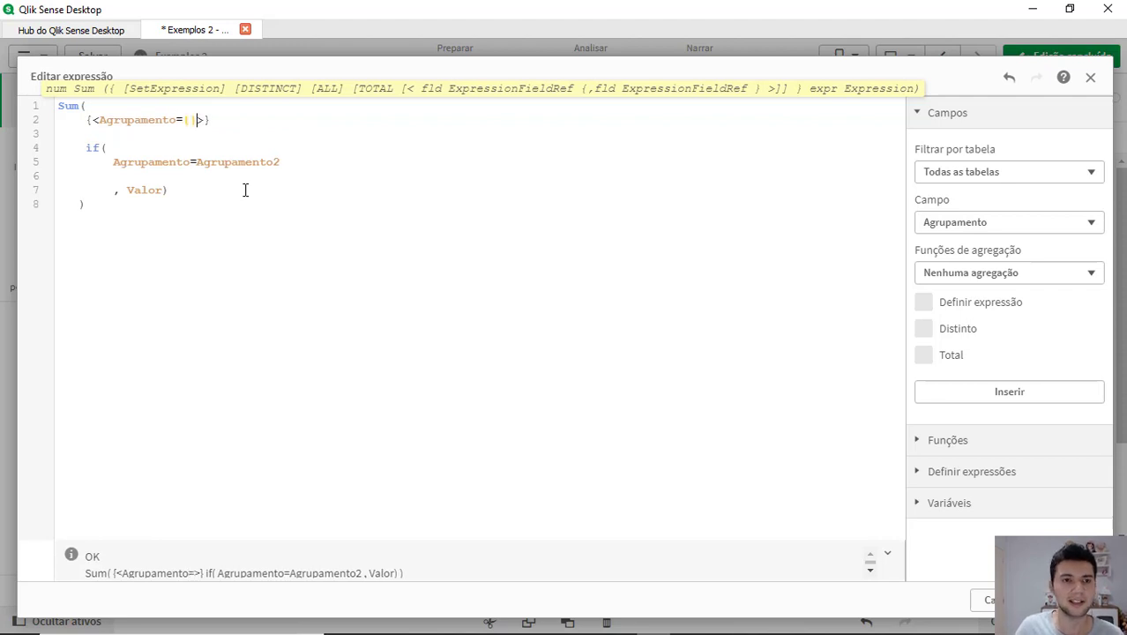
text("*)
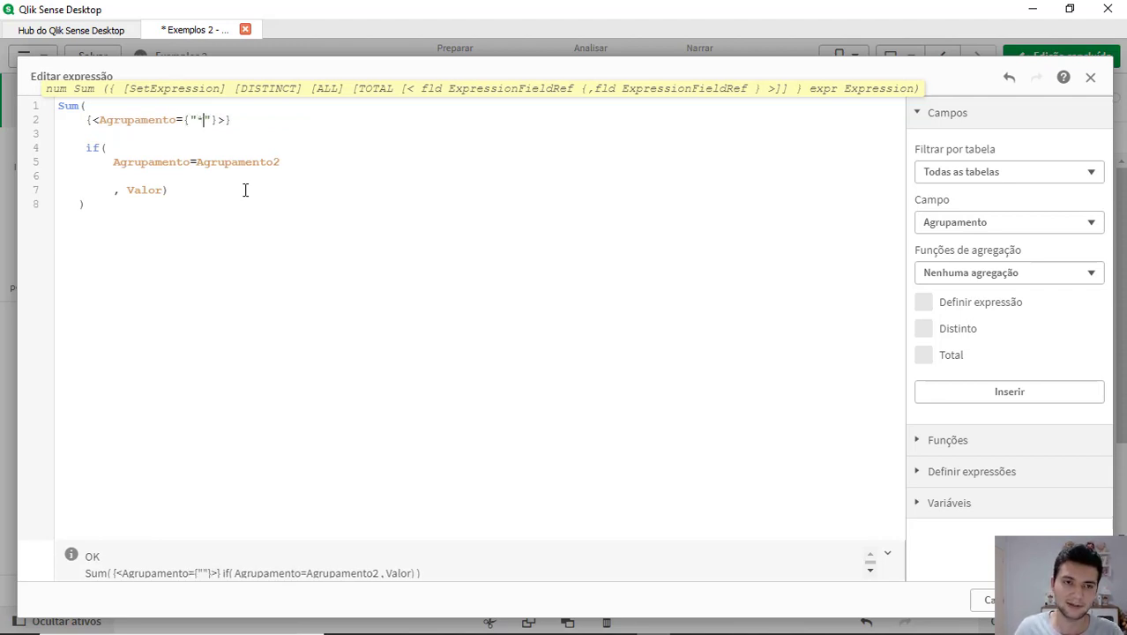
text(a*)
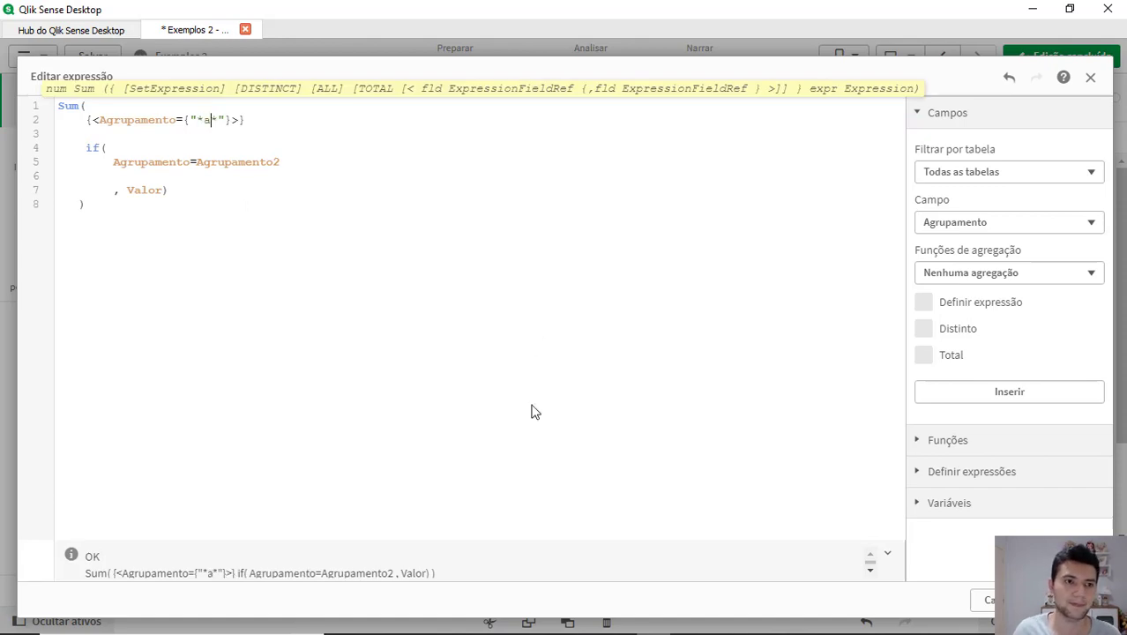
click(1074, 600)
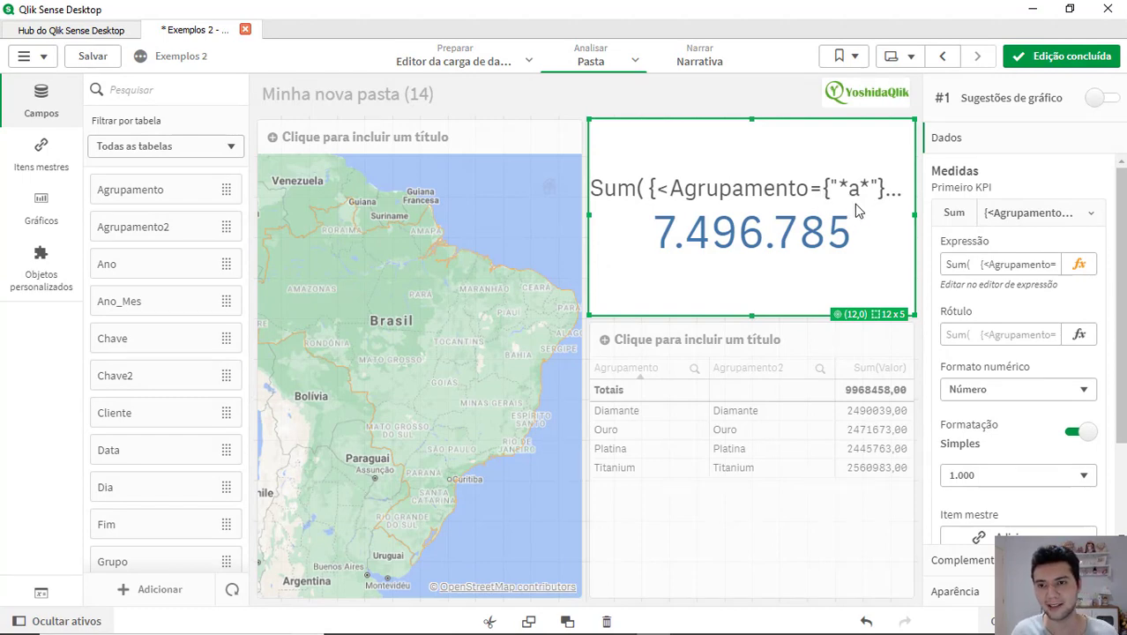
click(1079, 264)
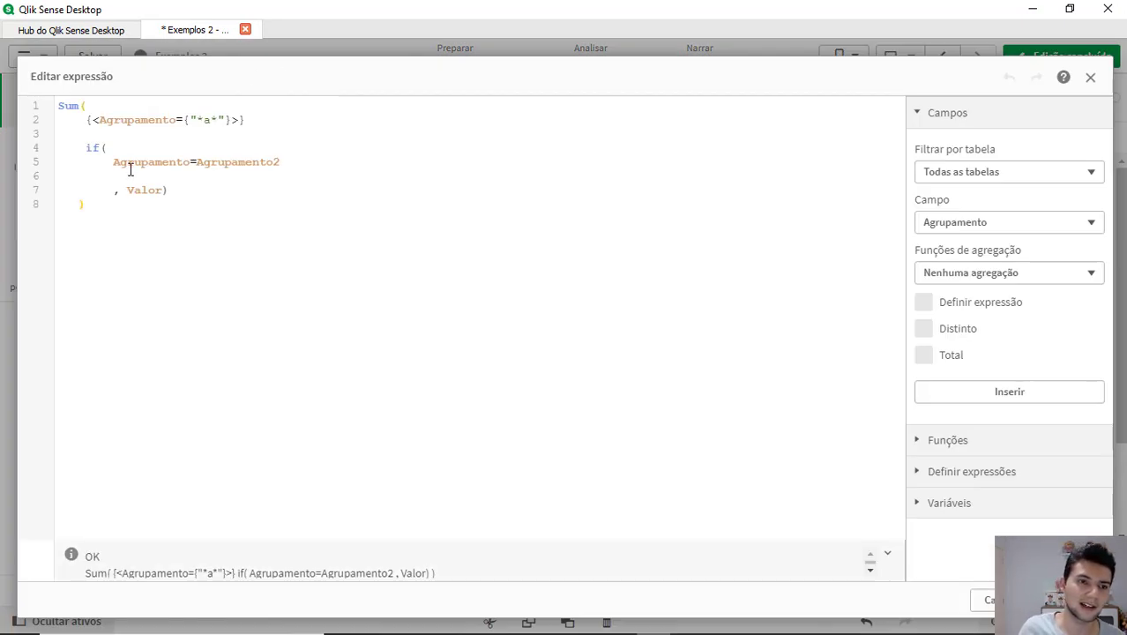
Add "*c*" as a second value, making the set Agrupamento={"*a*","*c*"}
click(174, 172)
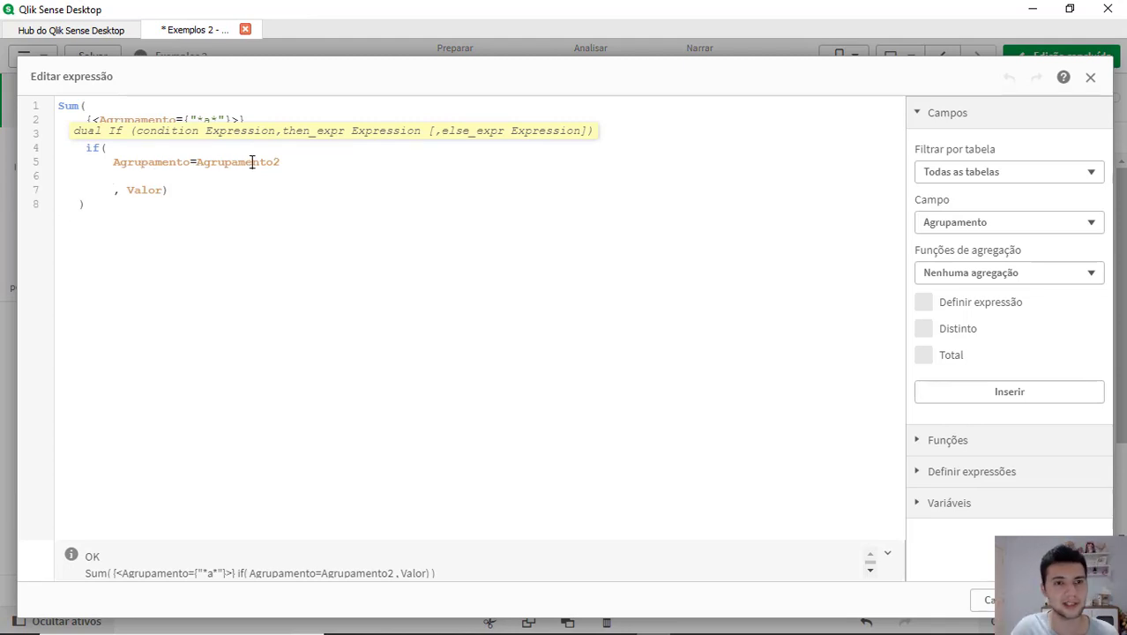
click(238, 119)
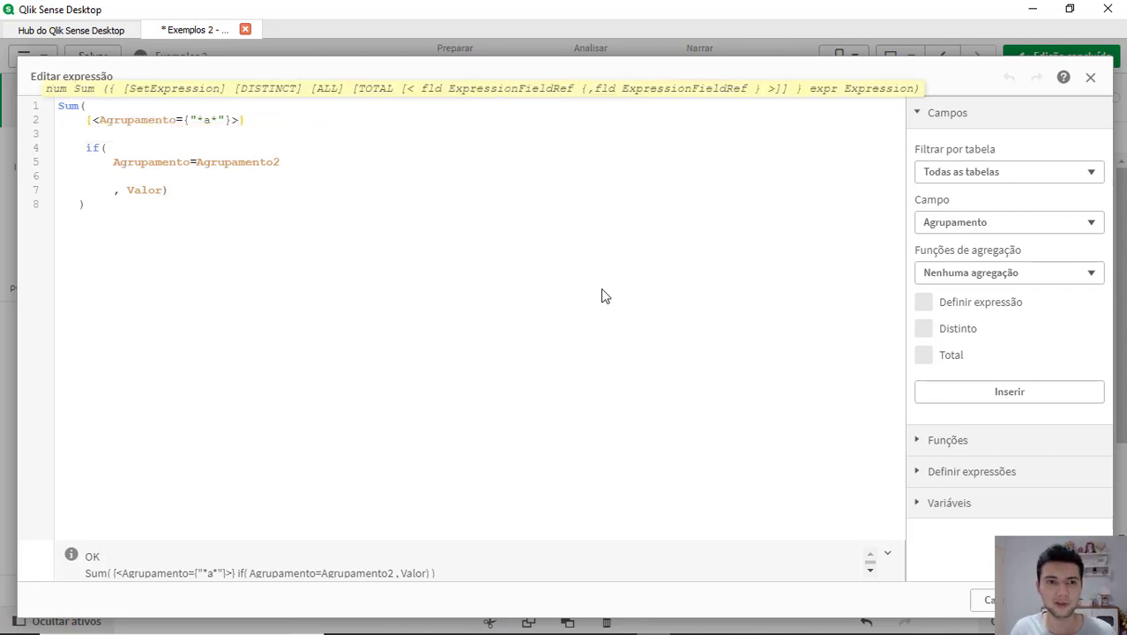
key(Left)
key(Left)
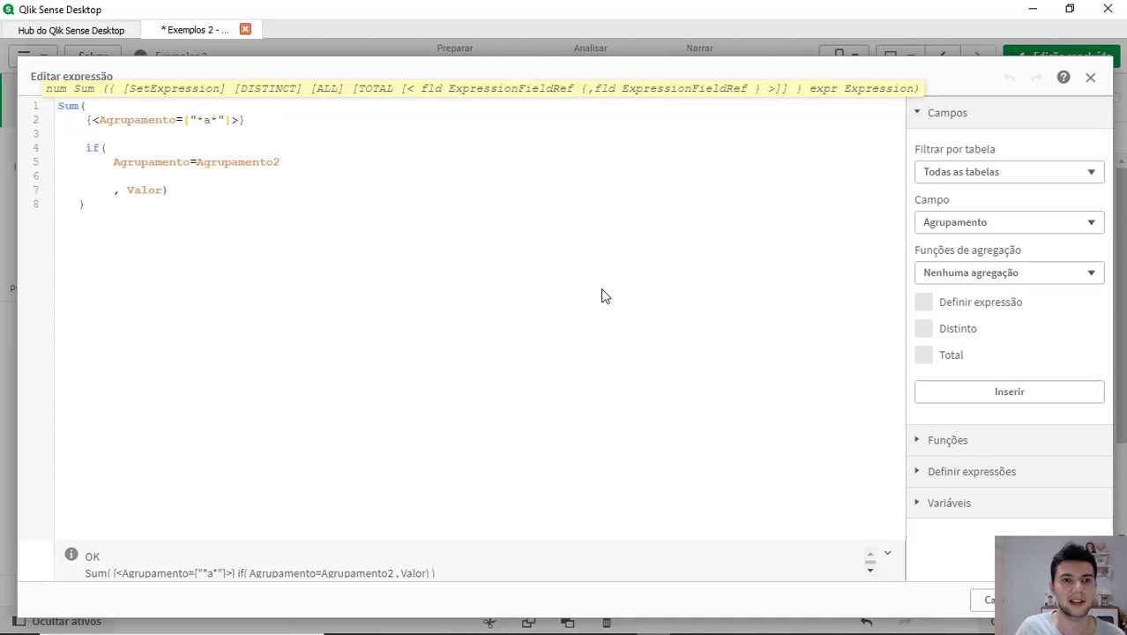
key(shift+Left)
key(shift+Left)
key(shift+Left)
key(shift+Left)
key(shift+Left)
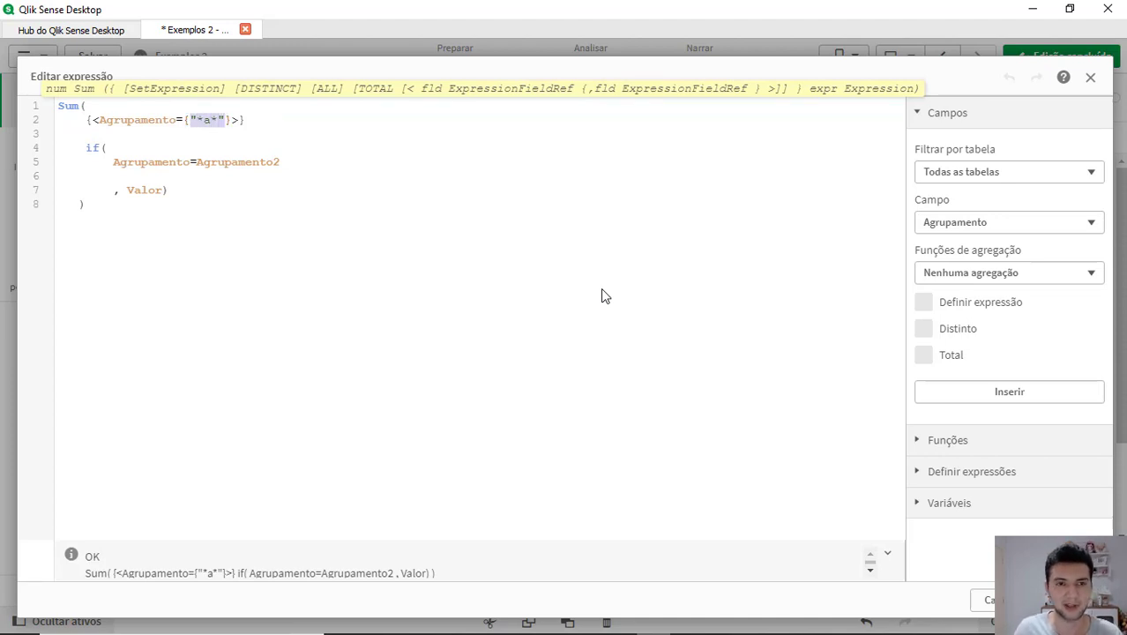
key(Right)
text(,)
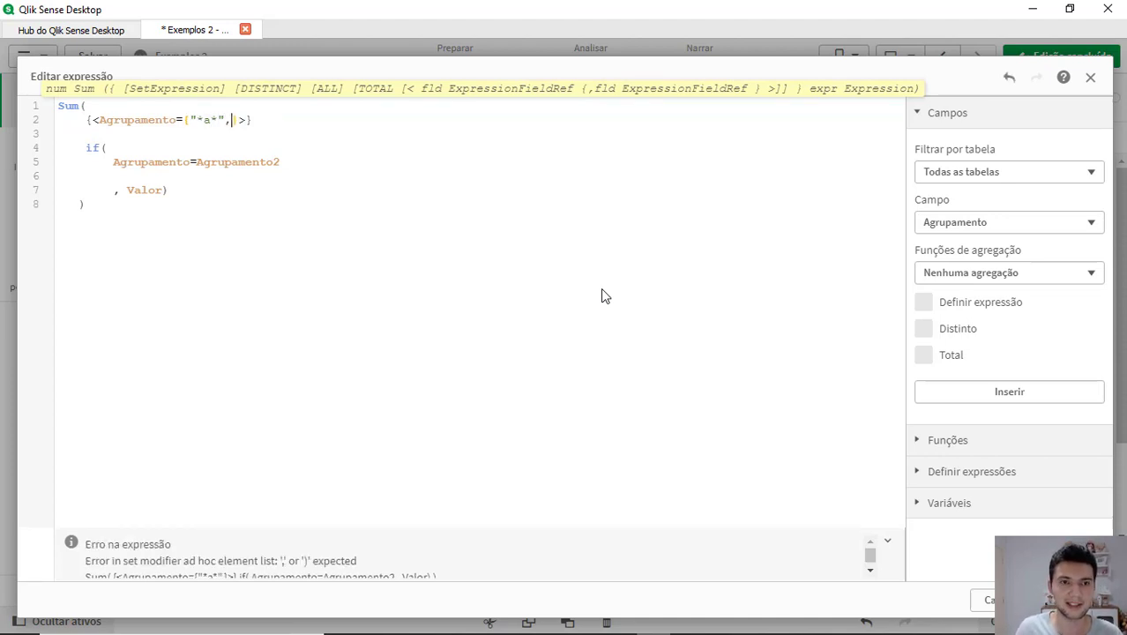
text("*c*")
key(Left)
key(Left)
text(c)
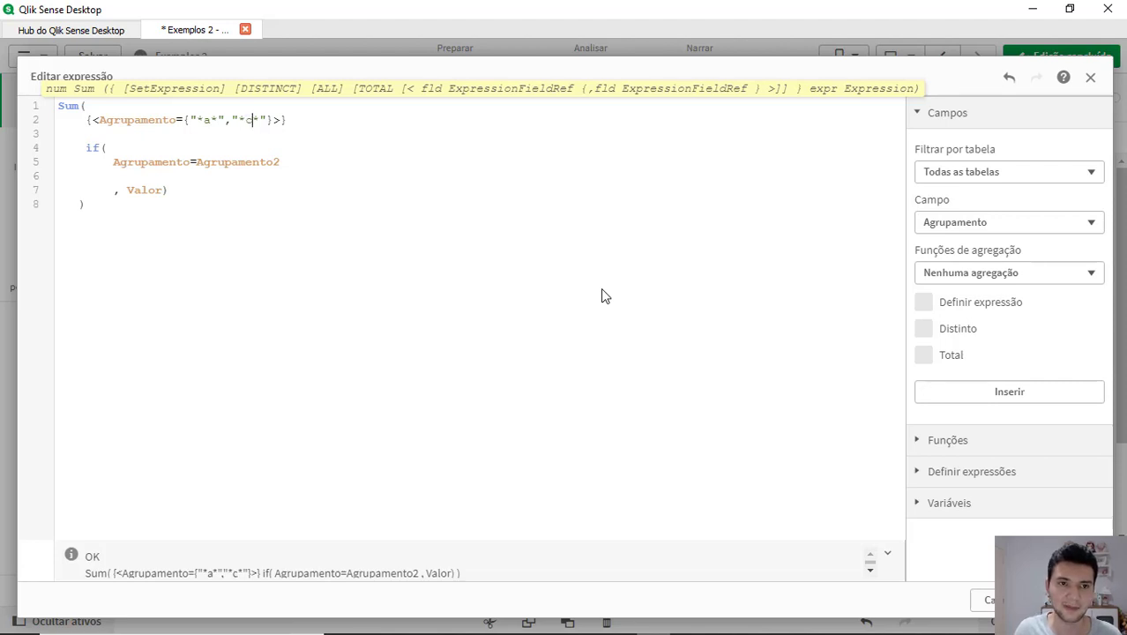
Append the subtracted set -<Agrupamento={"b"}> after the first set
key(End)
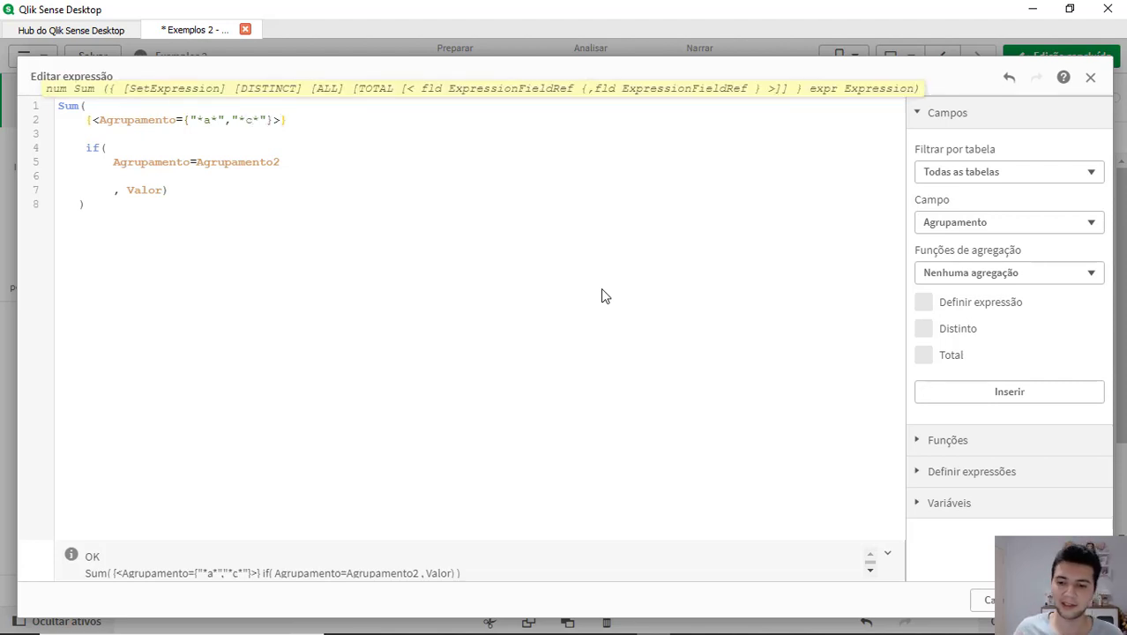
text(-)
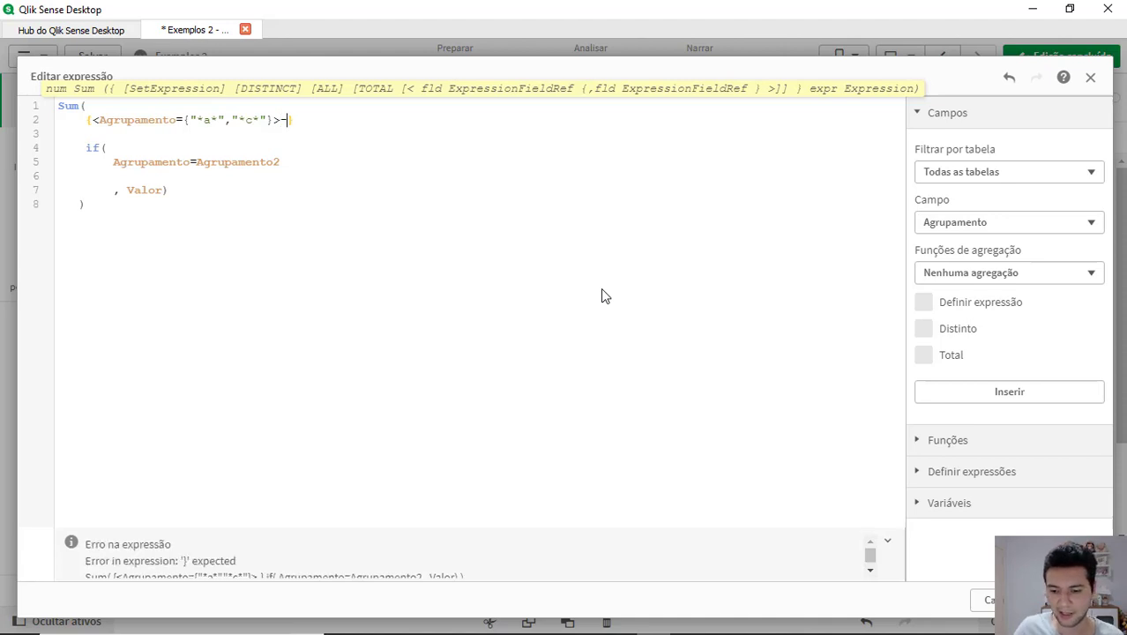
text(<>)
key(Left)
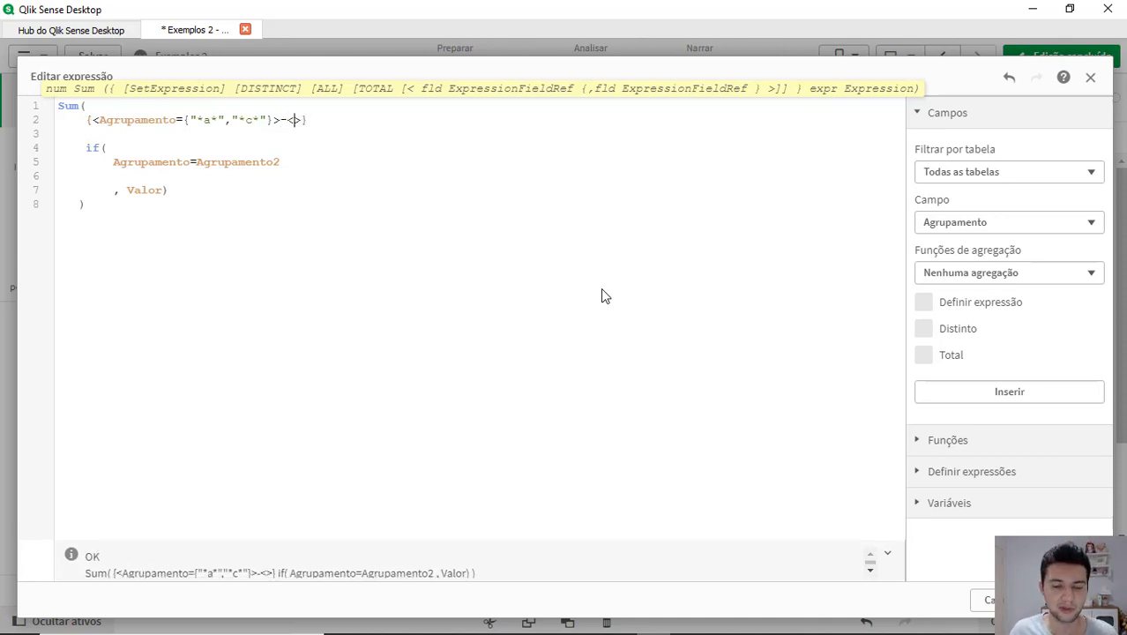
text(agru)
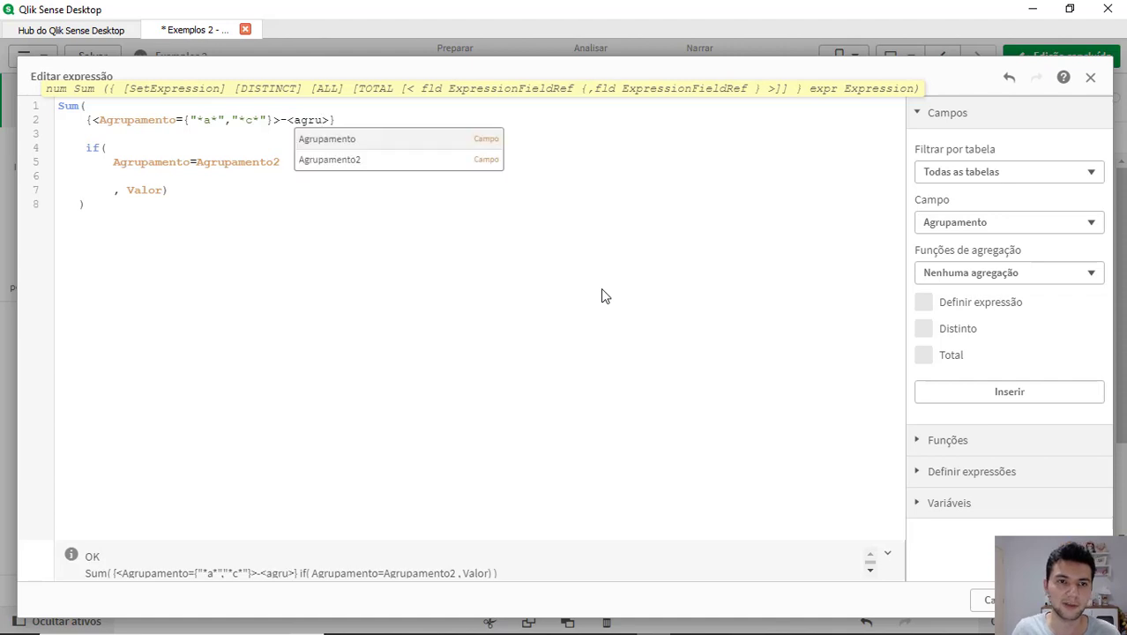
key(Return)
text(=)
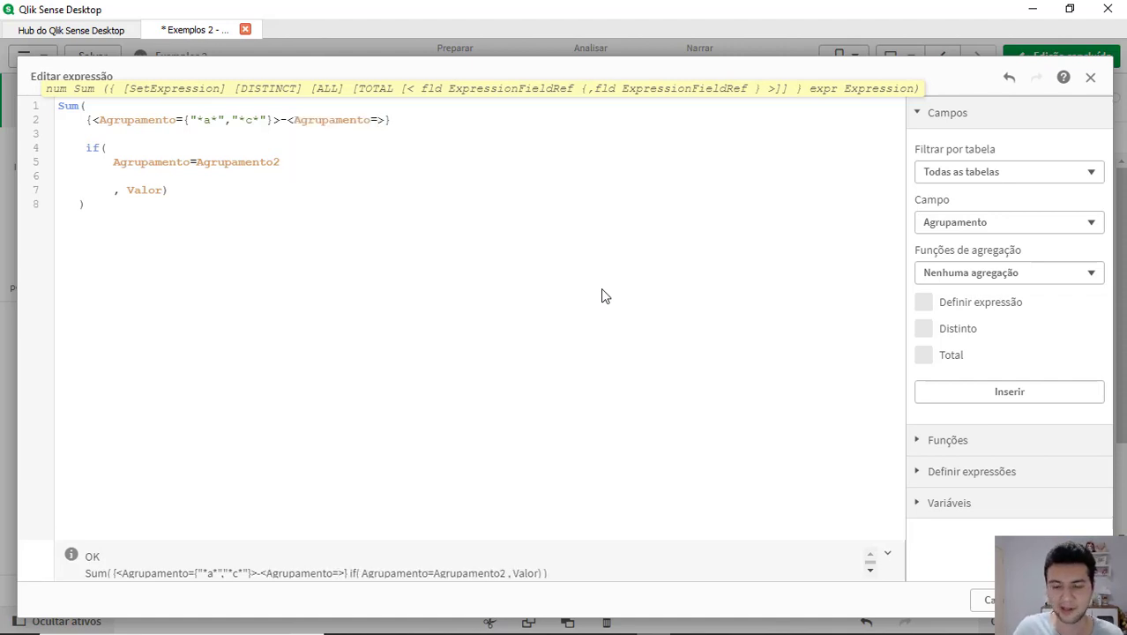
text({)
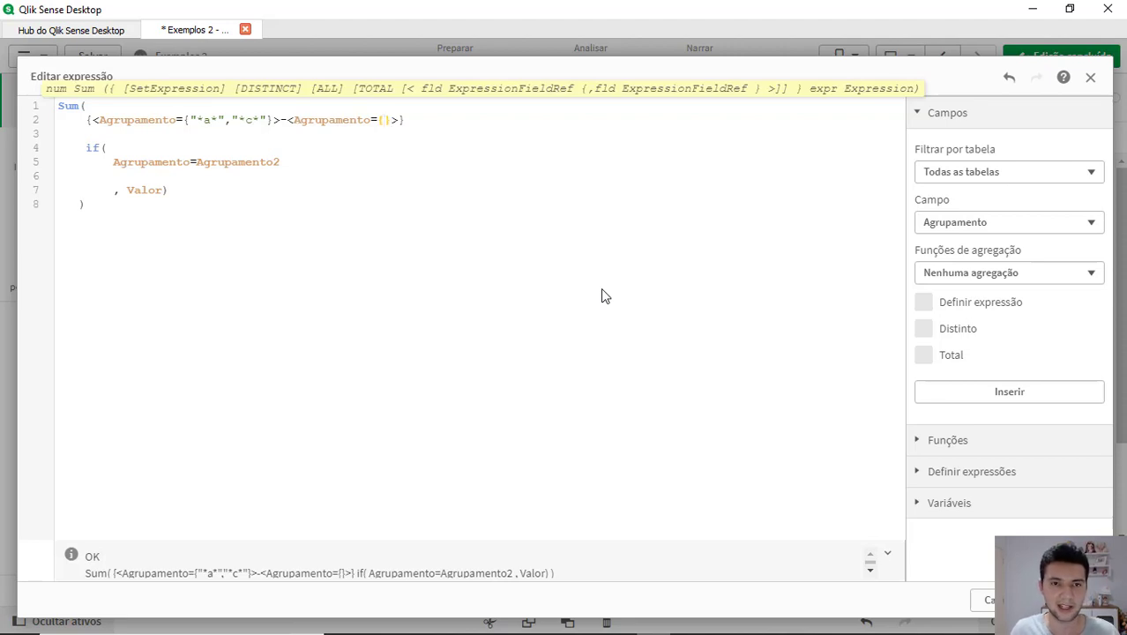
text(")
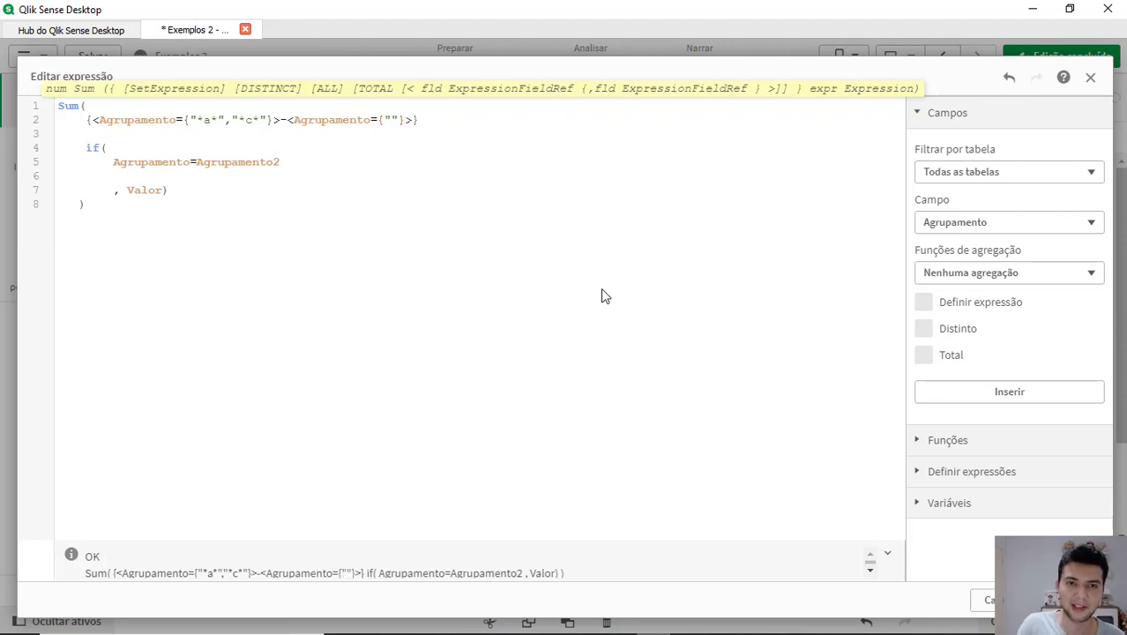
text(b)
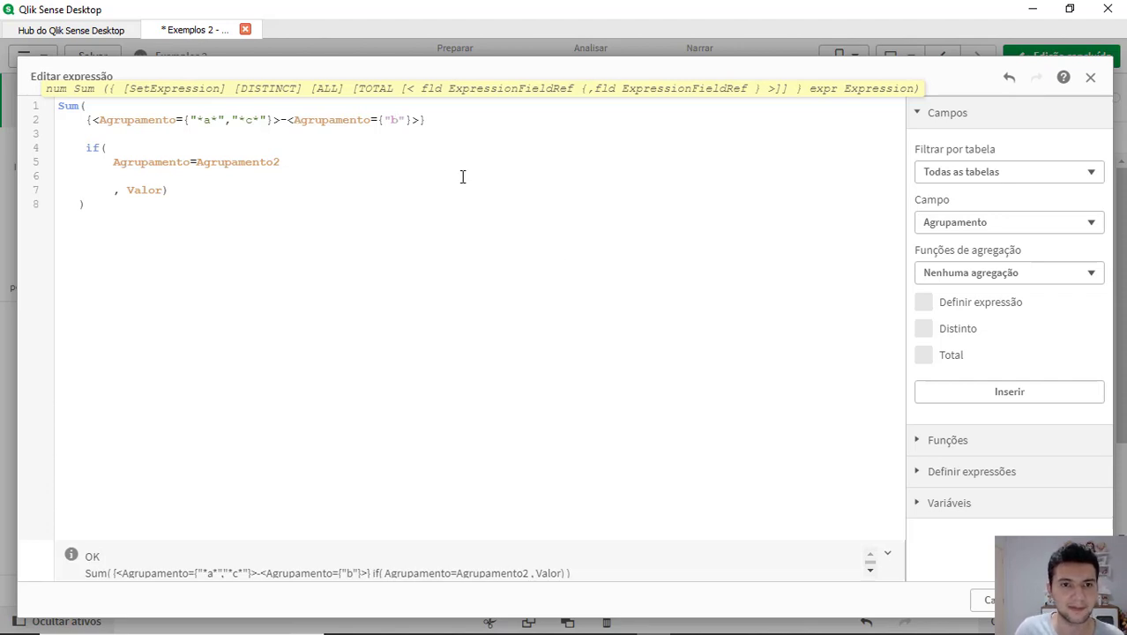
click(325, 148)
Wrap the excluded value in wildcards as "*b*" and apply the expression
click(401, 120)
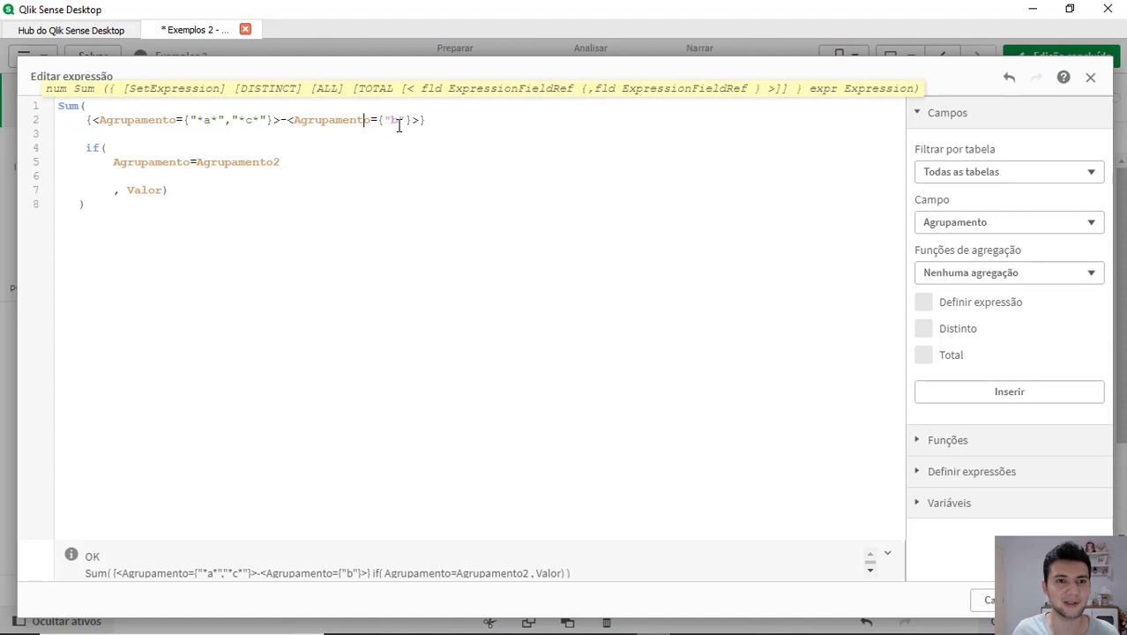
text(*)
key(Left)
key(Left)
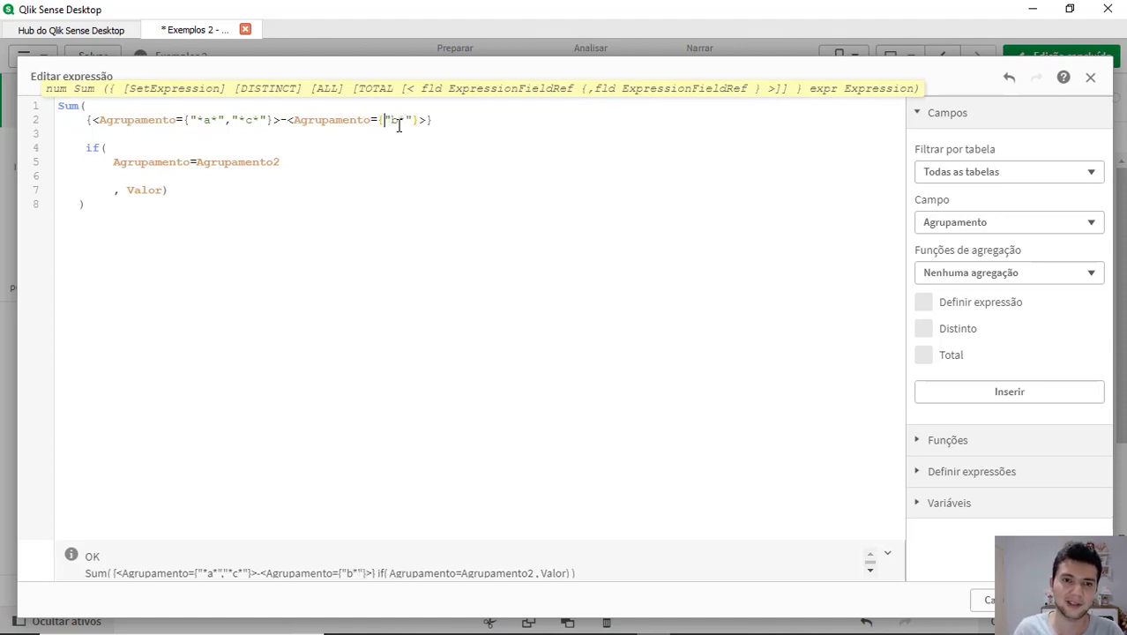
text(*)
click(422, 153)
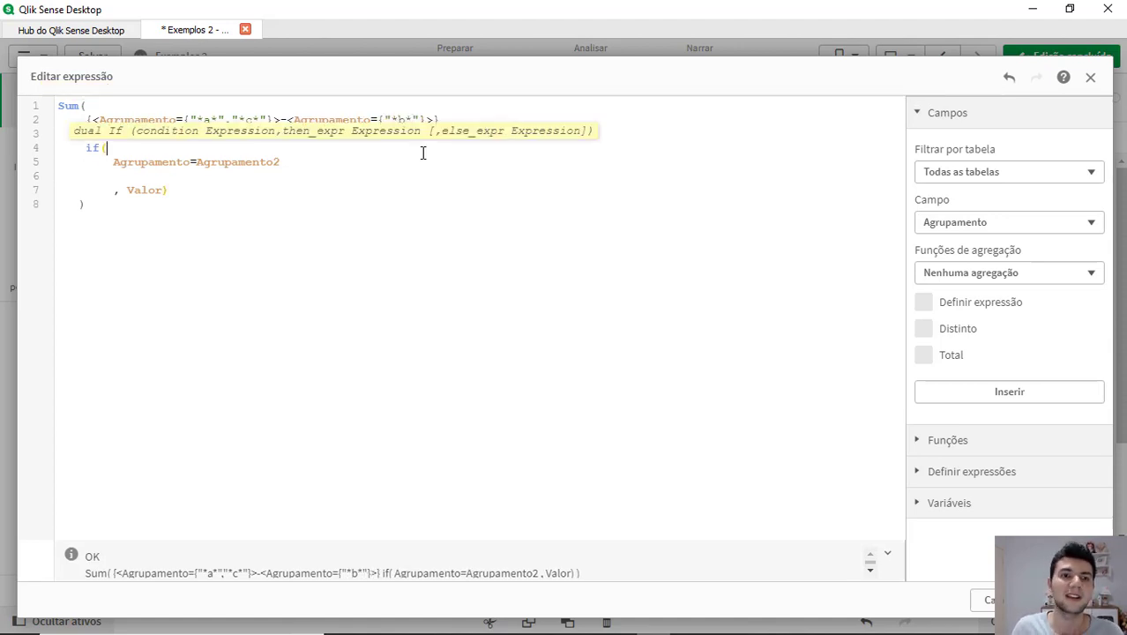
click(266, 119)
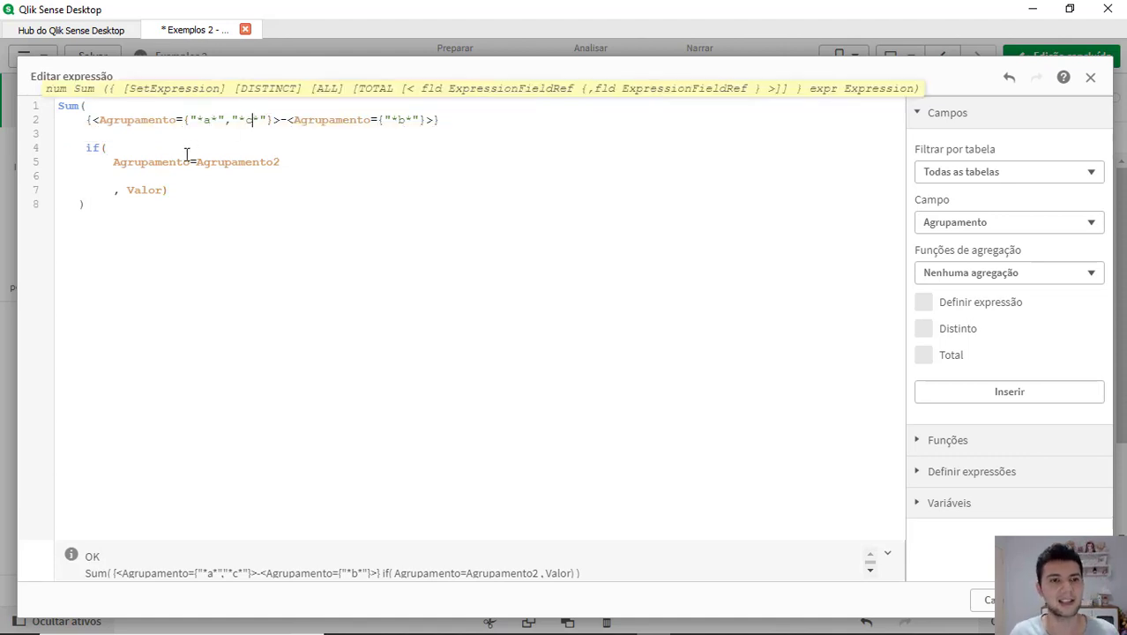
click(163, 164)
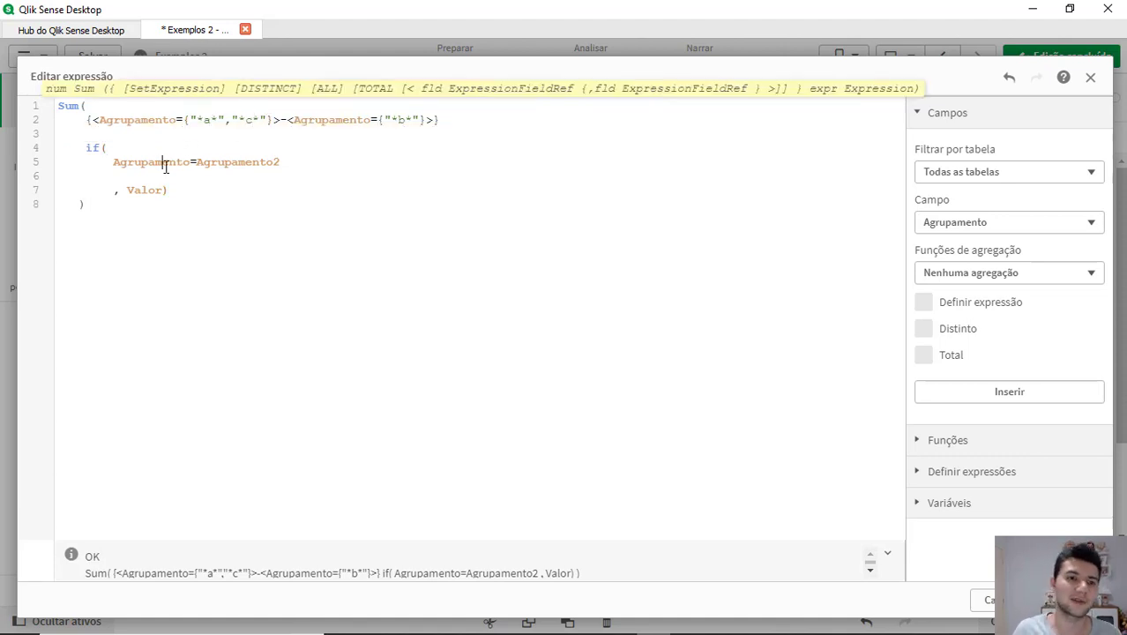
click(324, 125)
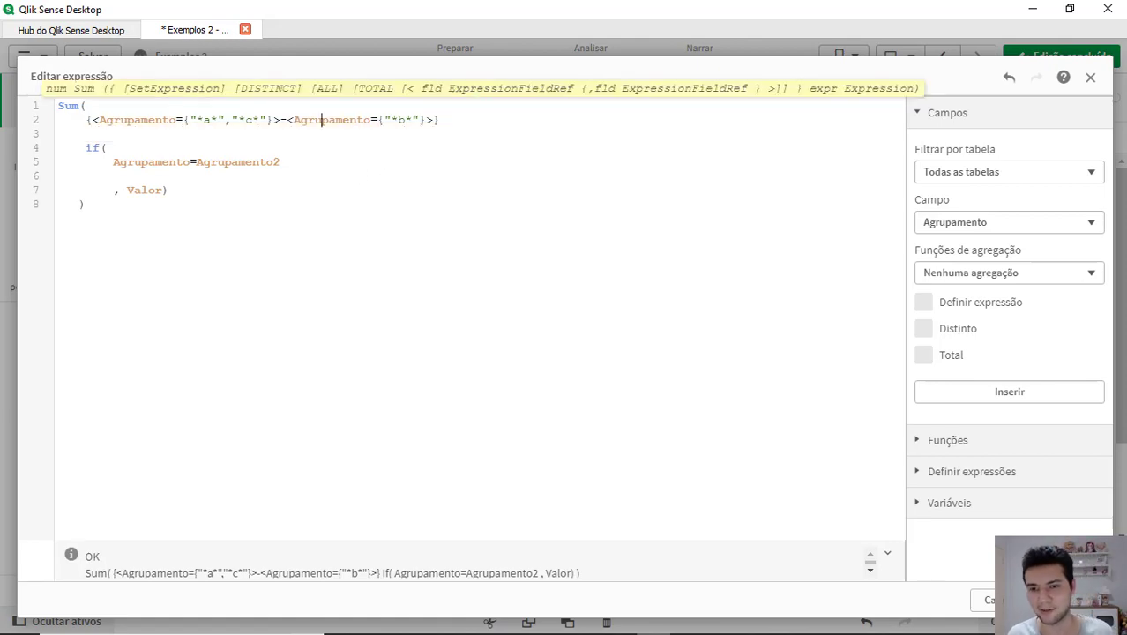
click(1071, 599)
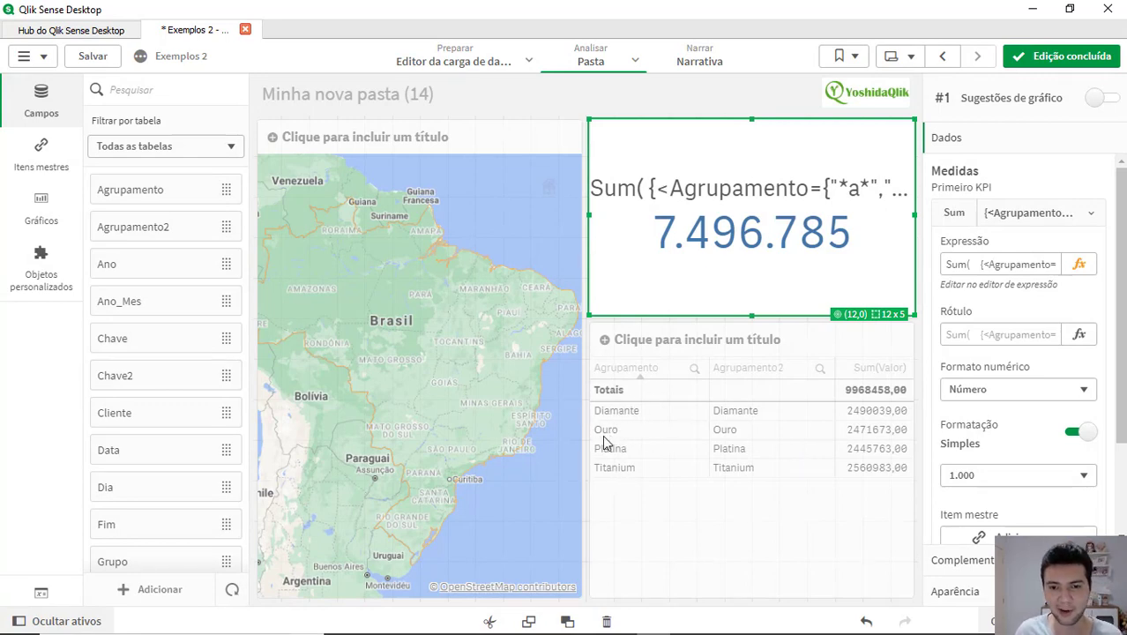
Change the excluded pattern to "*o*" and apply it; the KPI stays at 7.496.785
click(1078, 264)
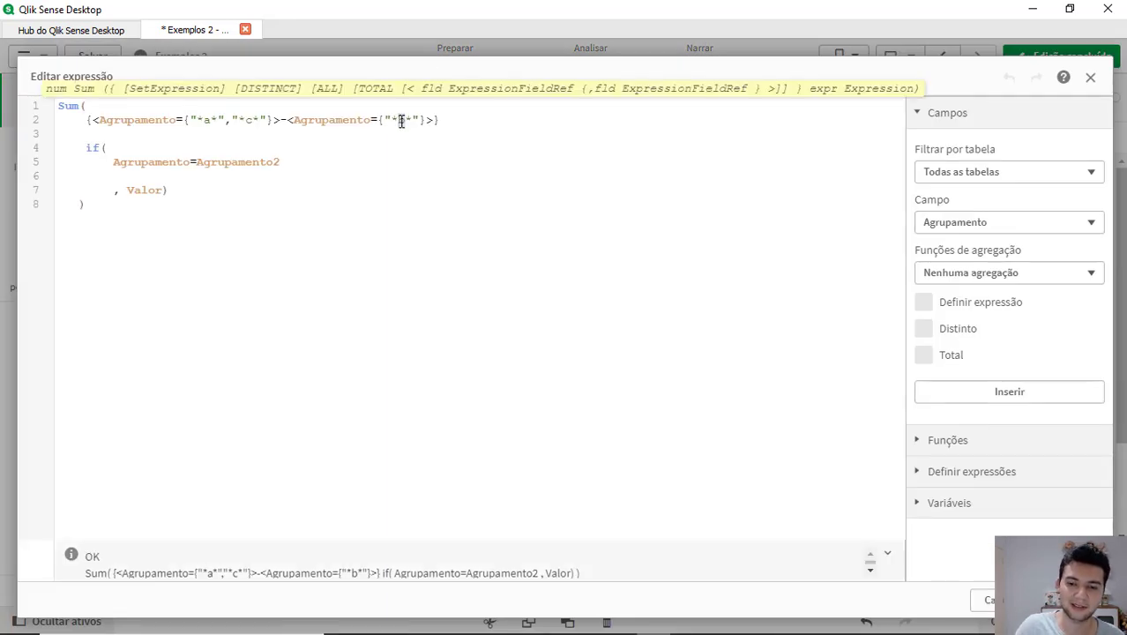
double_click(400, 121)
text(c)
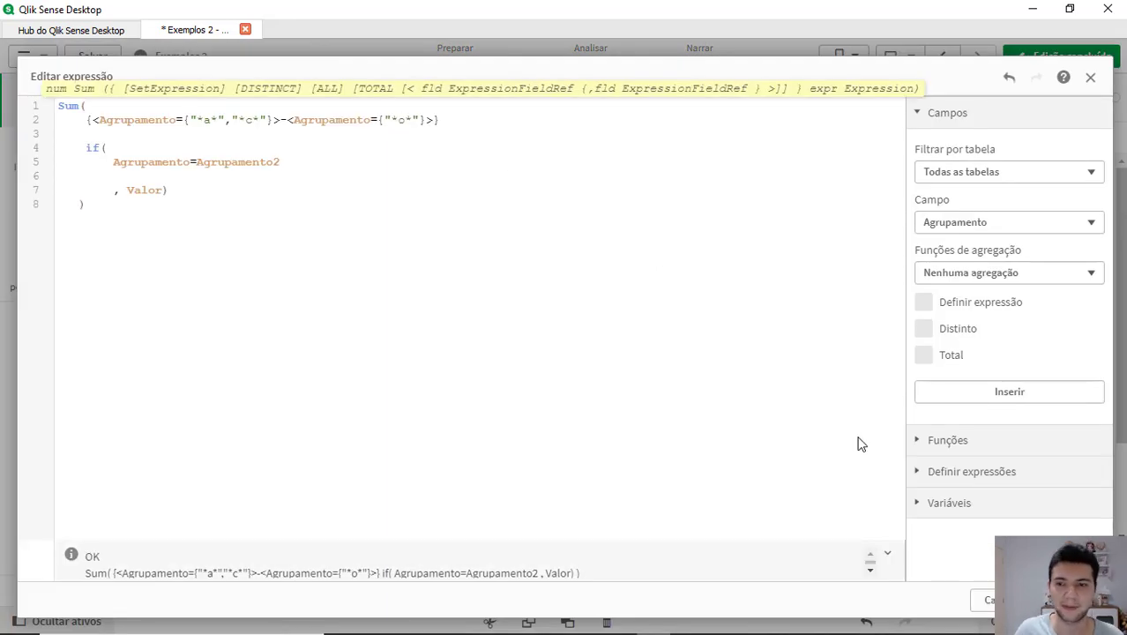
click(1065, 600)
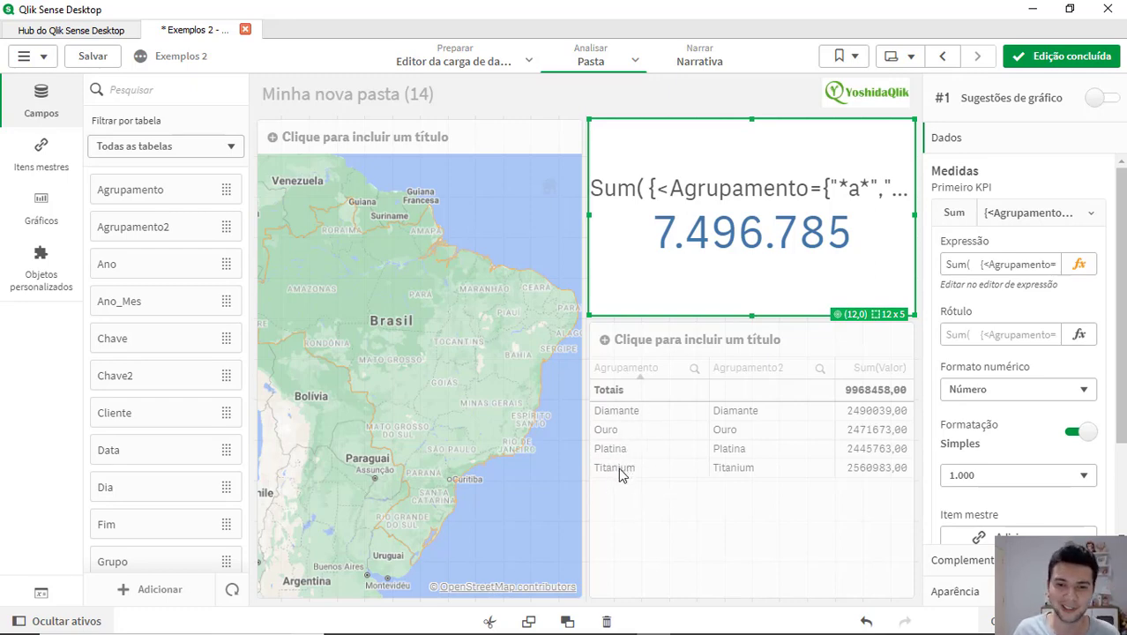
Swap the excluded pattern to "*p*" and apply it, so the KPI reads 5.051.022
click(1078, 263)
click(397, 120)
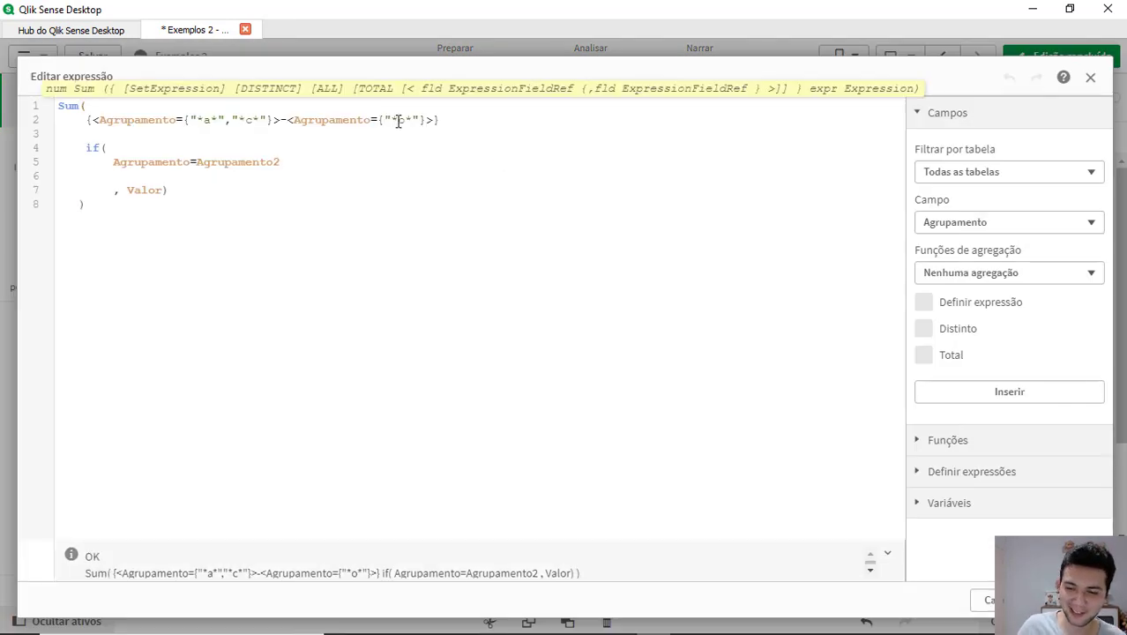
text(p)
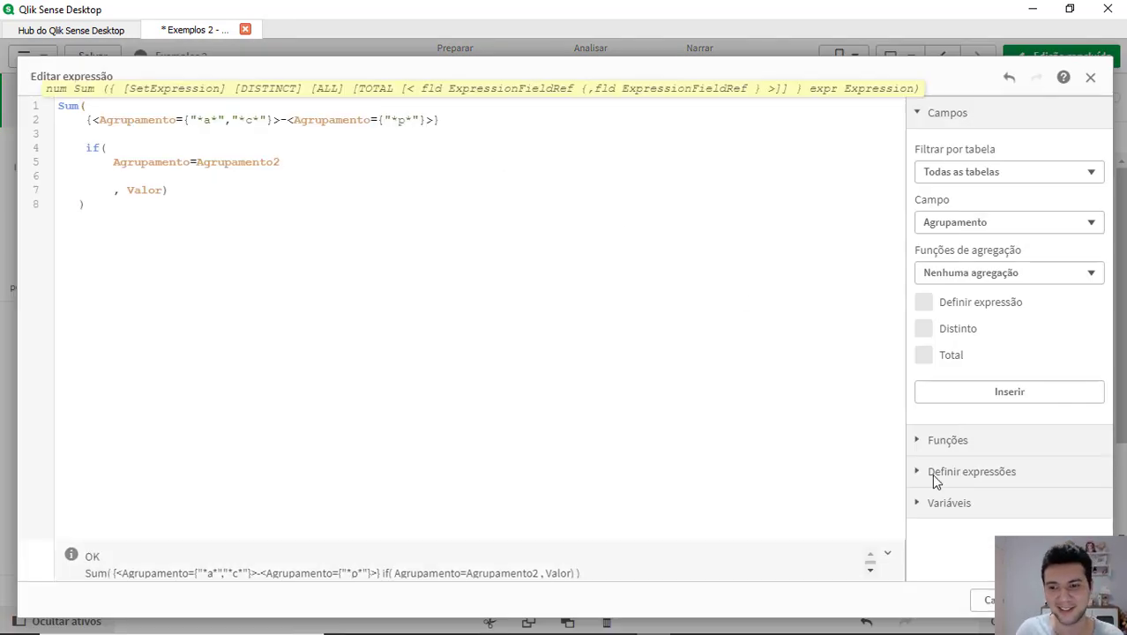
click(1073, 601)
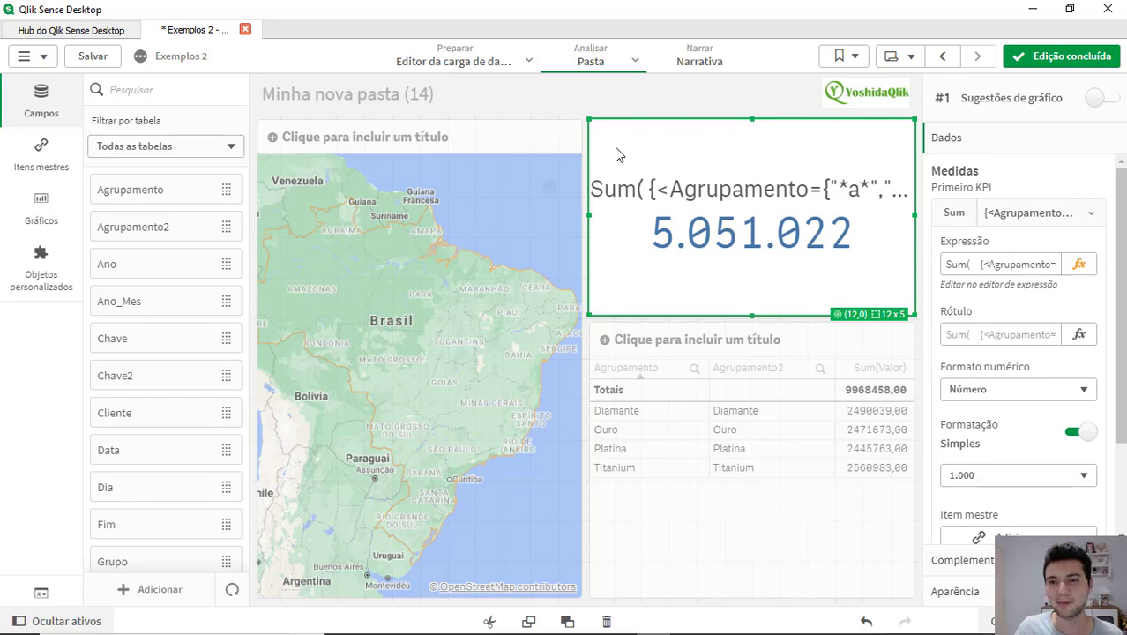
click(1079, 264)
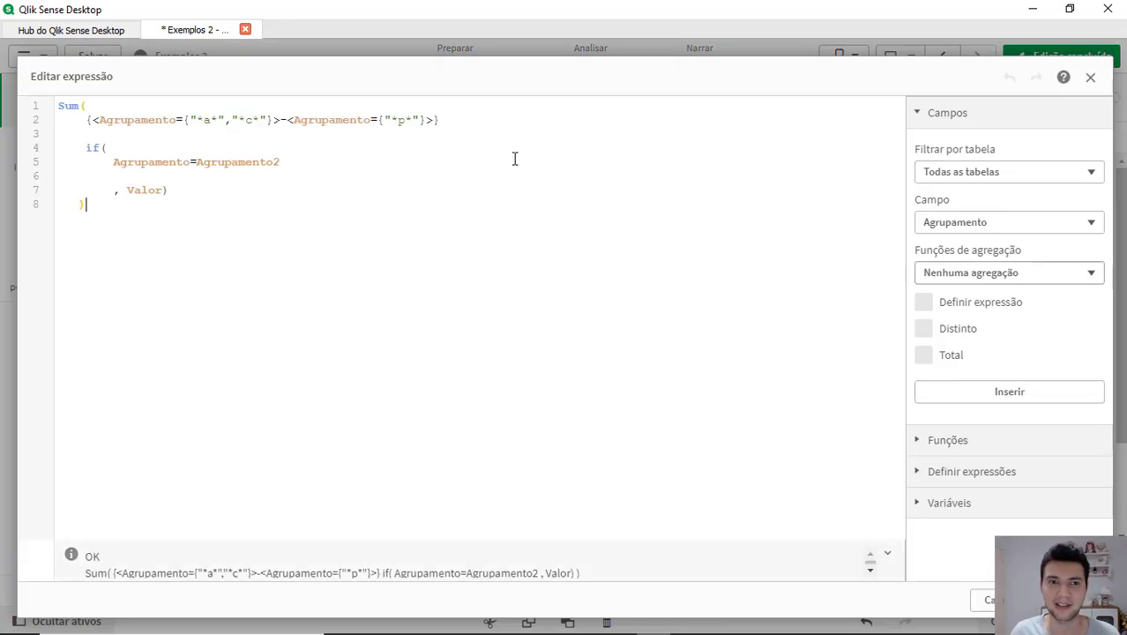
Delete -<Agrupamento={"*p*"}> and change = to -=, so the KPI shows 2.471.673
click(282, 121)
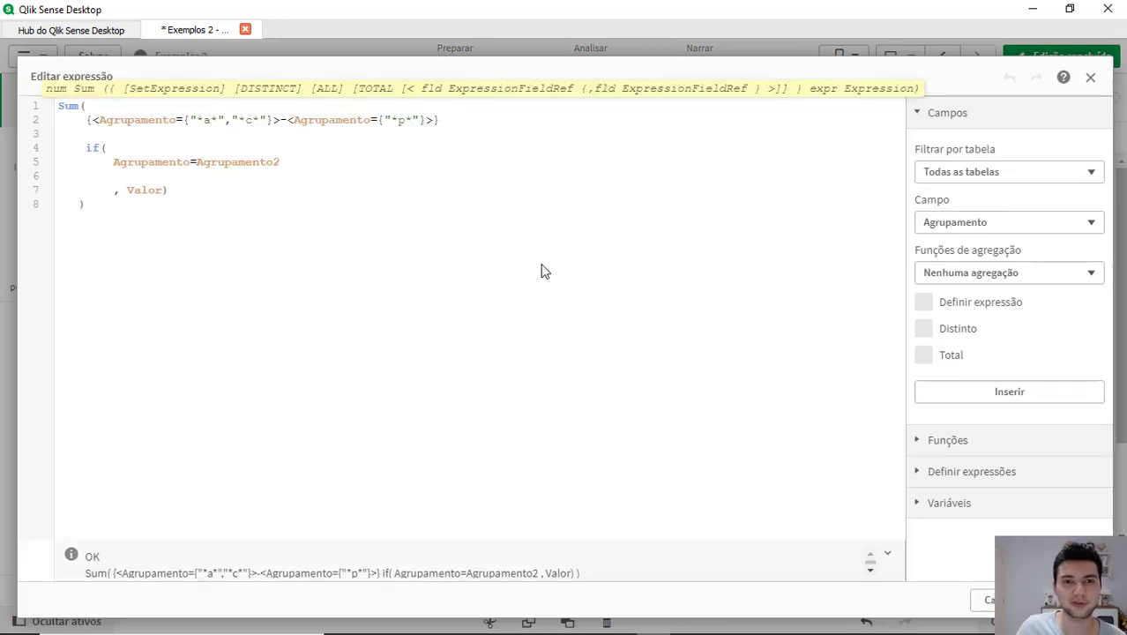
key(shift+Right)
key(shift+Right)
key(shift+Right)
key(shift+Right)
key(shift+Right)
key(shift+Right)
key(shift+Right)
key(shift+Right)
key(shift+Right)
key(shift+Right)
key(shift+Right)
key(shift+Right)
key(shift+Right)
key(shift+Right)
key(shift+Right)
key(shift+Right)
key(shift+Right)
key(shift+Right)
key(shift+Right)
key(shift+Right)
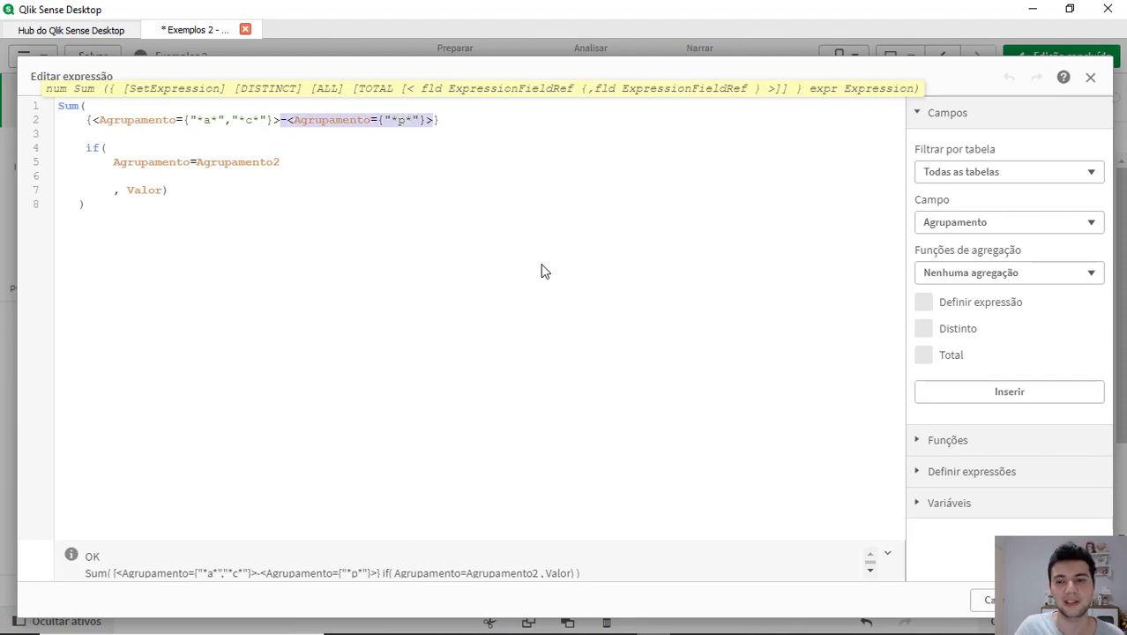
key(Delete)
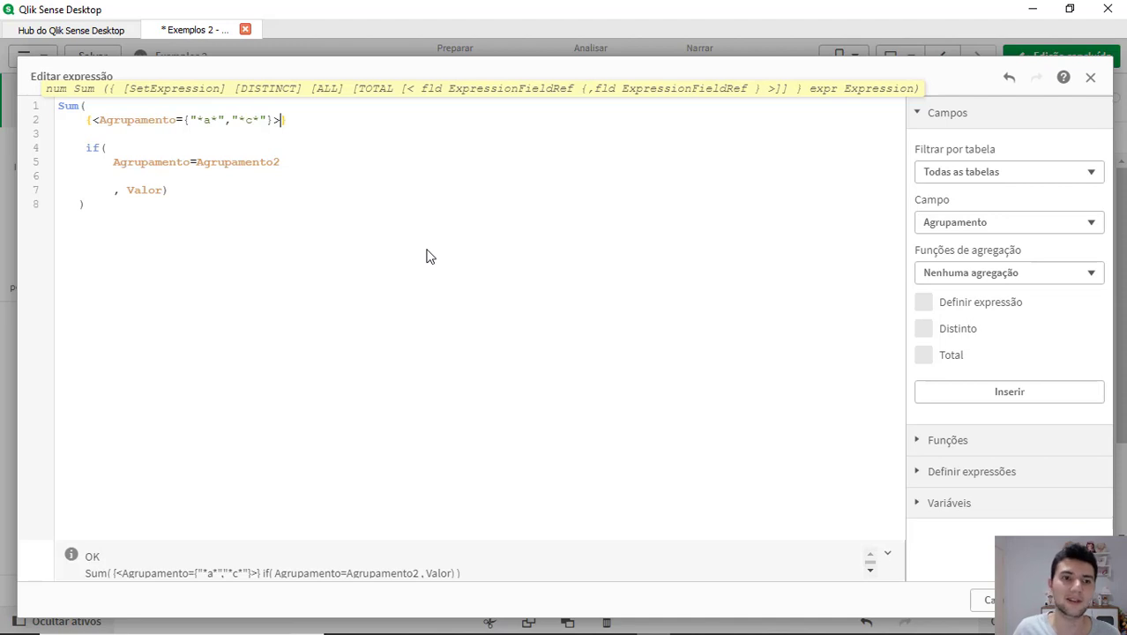
key(Left)
key(Left)
key(Left)
key(Left)
key(Left)
key(Left)
key(Left)
key(Left)
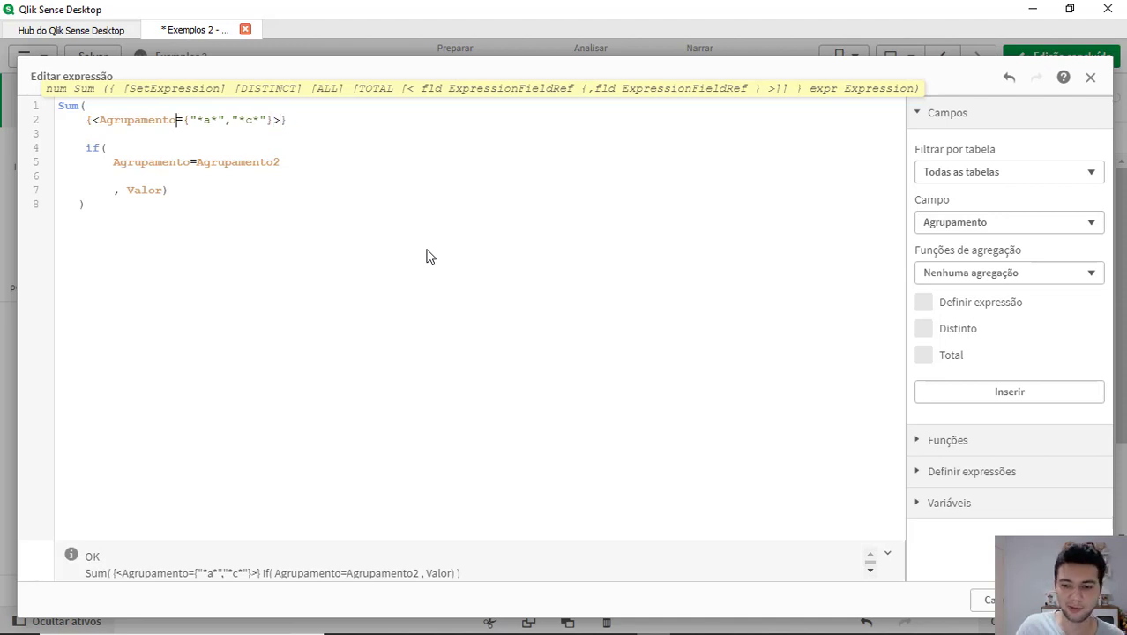
text(-)
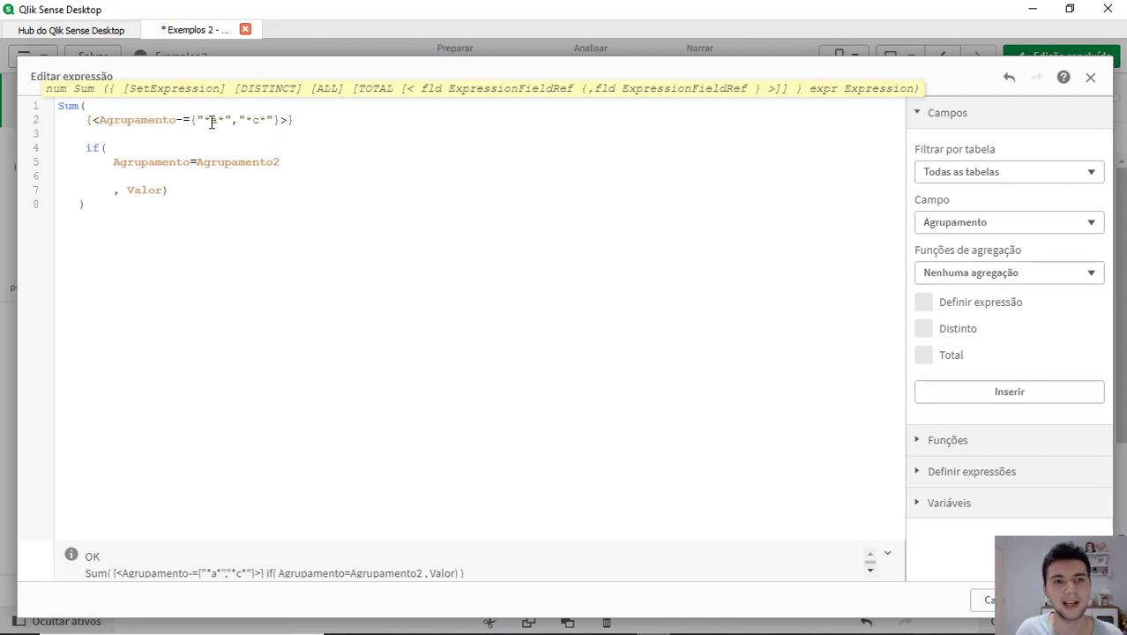
click(1069, 600)
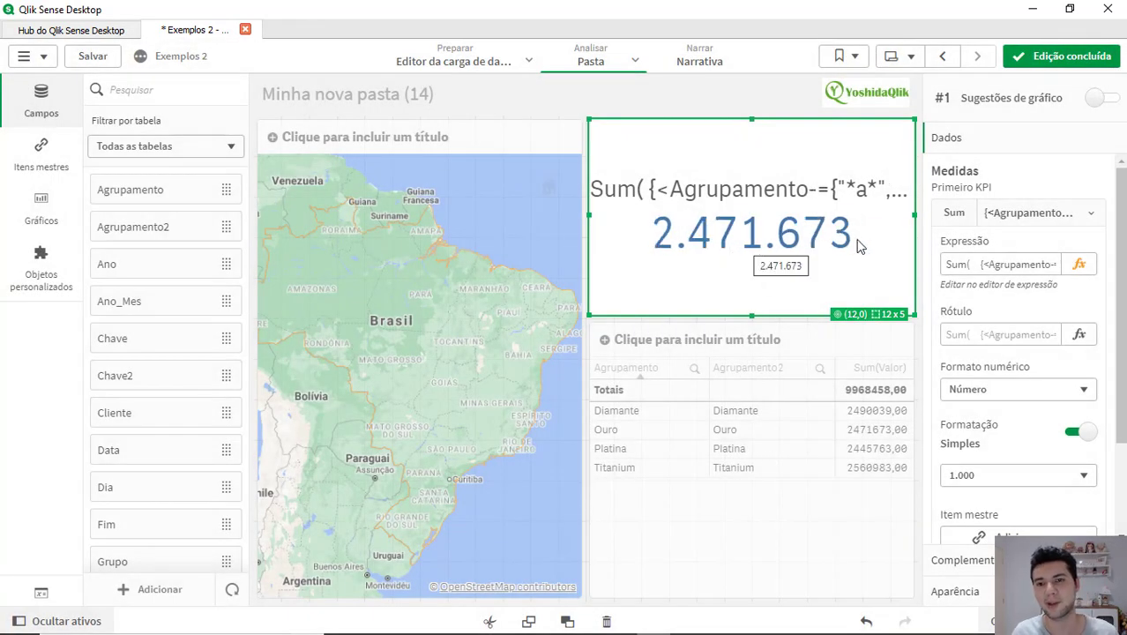
Remove the minus to restore Agrupamento={"*a*","*c*"} and review the if condition
click(1077, 264)
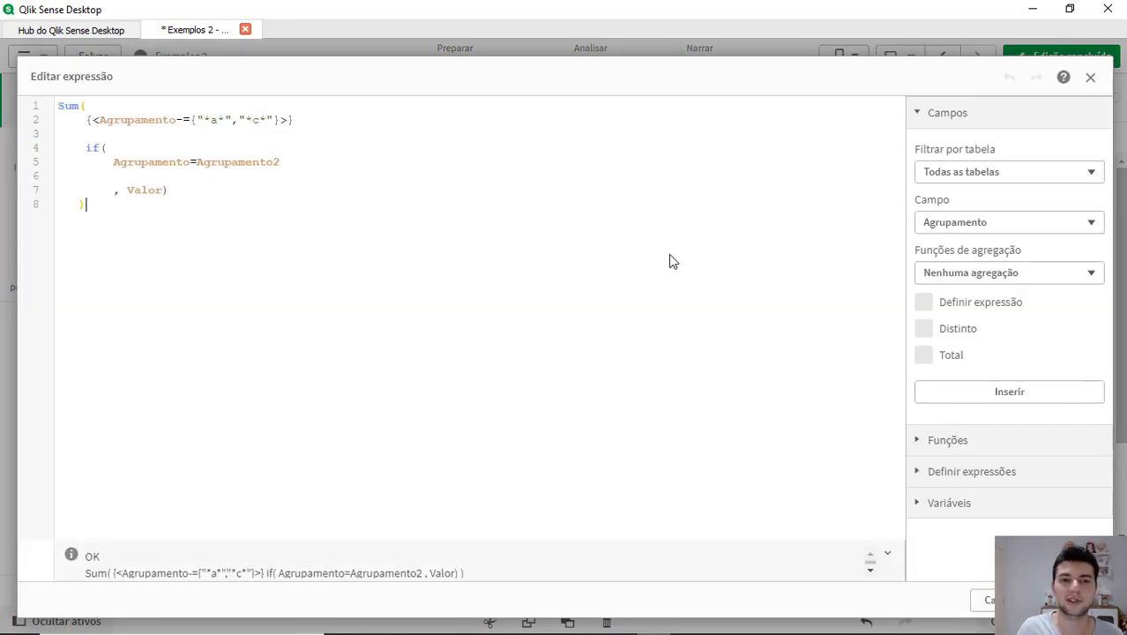
click(186, 119)
key(BackSpace)
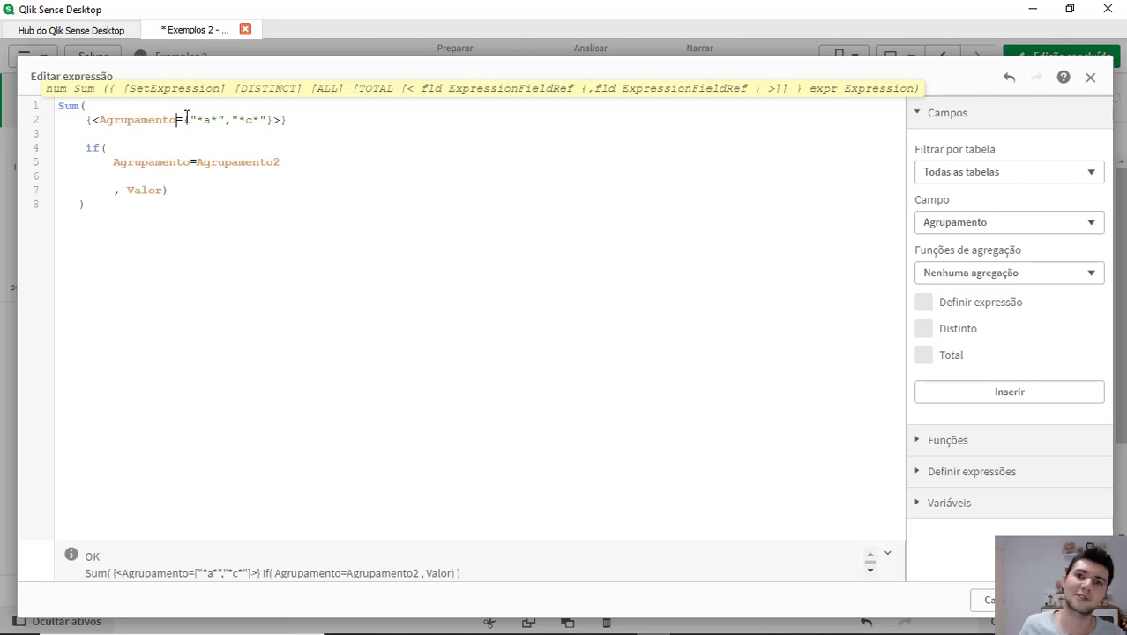
click(339, 212)
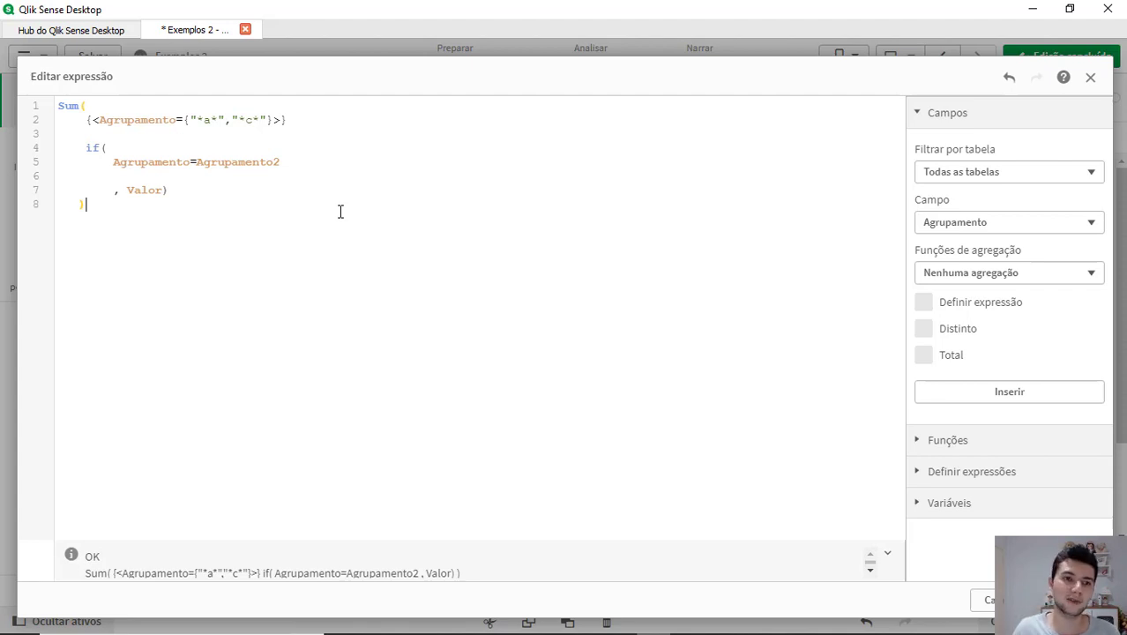
double_click(250, 163)
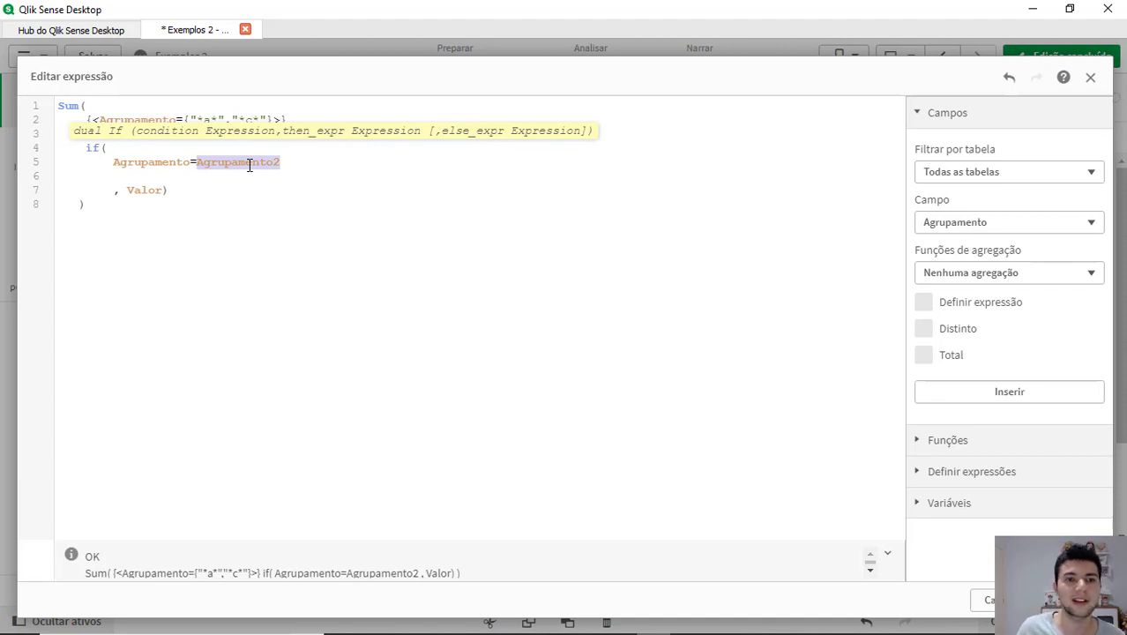
click(205, 126)
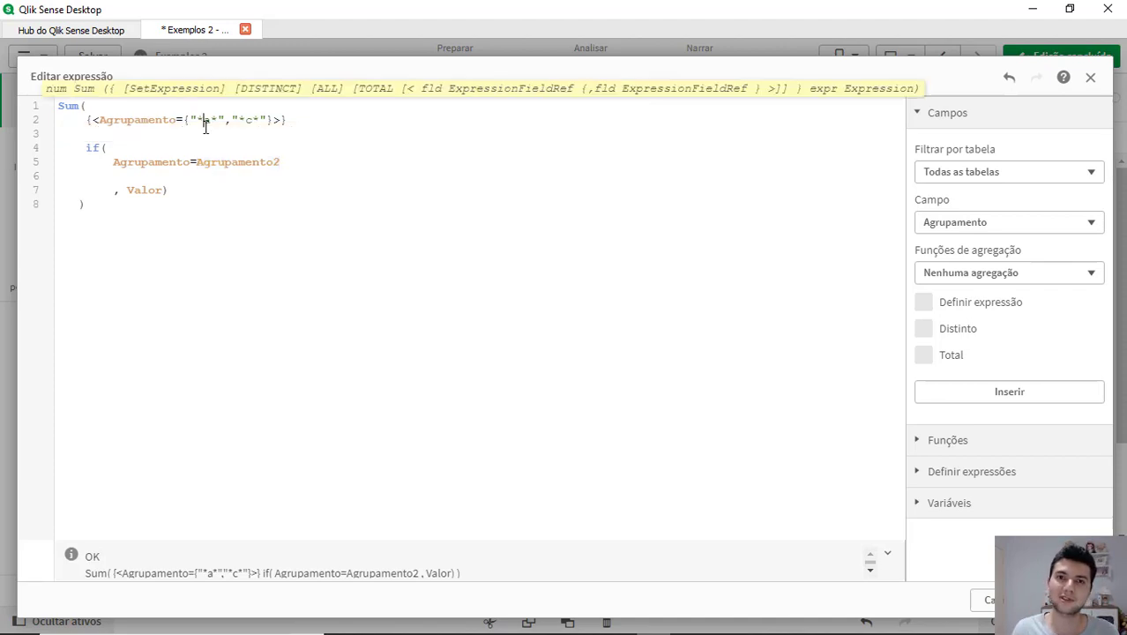